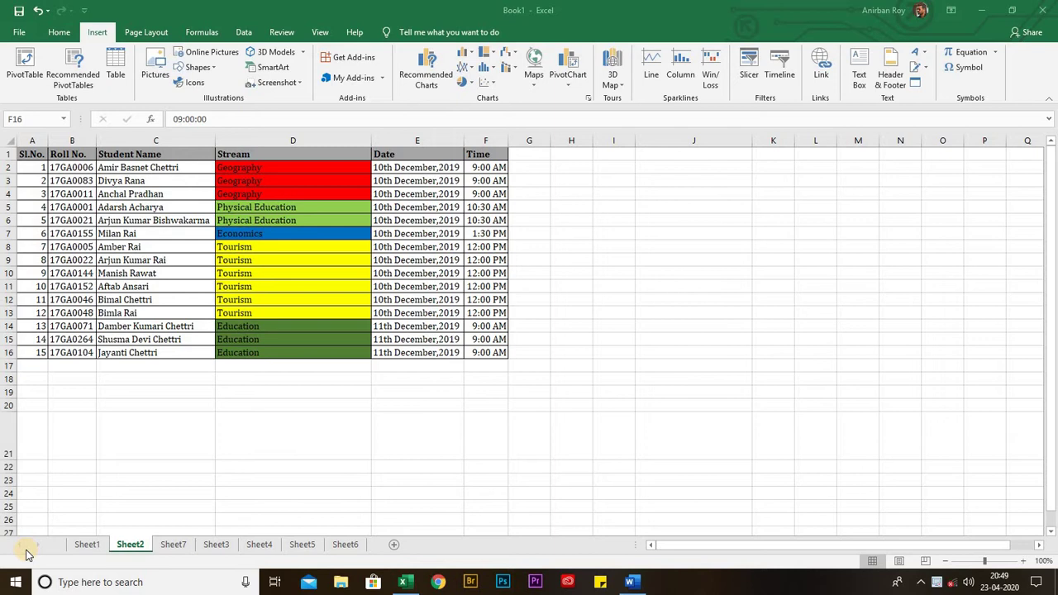
click(58, 31)
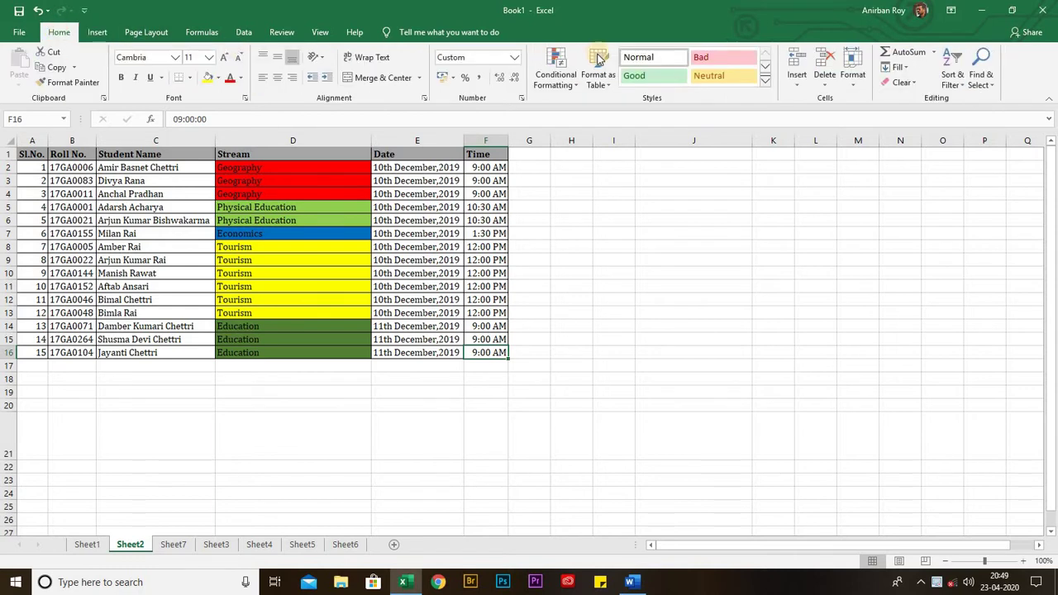
click(96, 33)
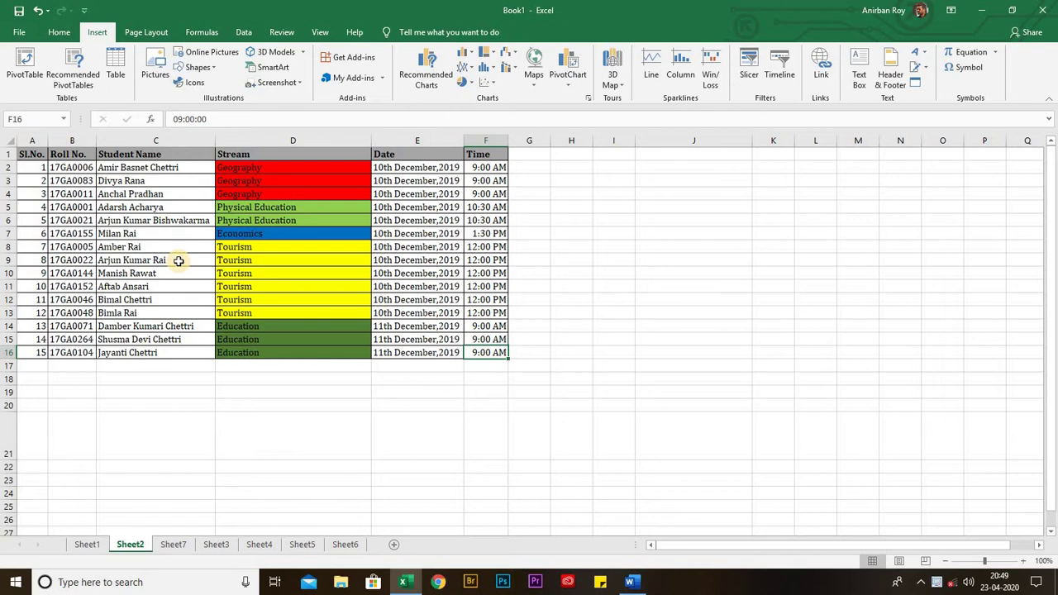
click(26, 168)
click(42, 155)
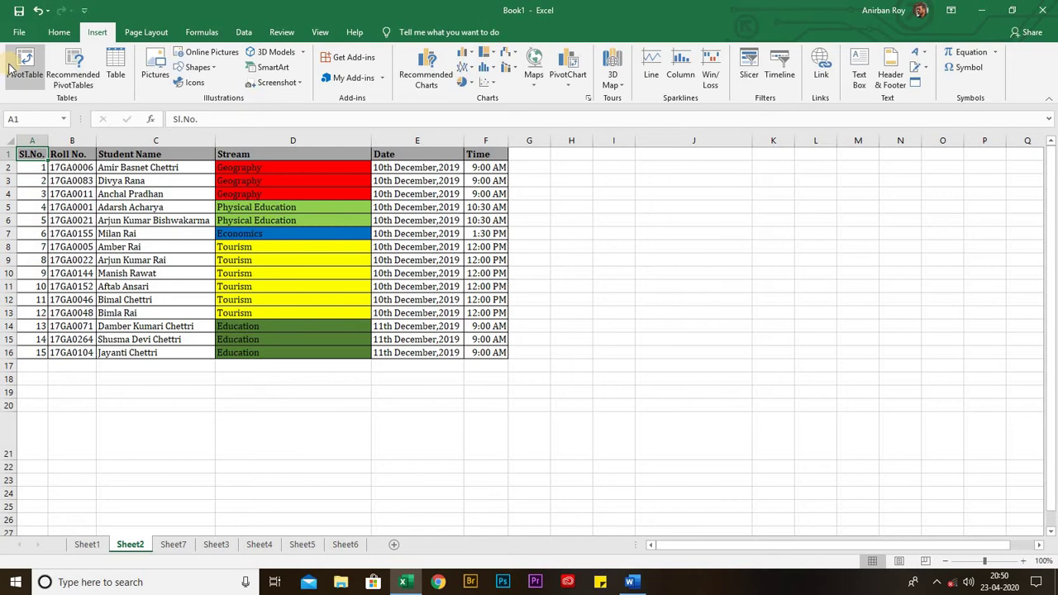
Step: Switch to Word to read the pivot table definition in the Theory document, and return to the Excel workbook
click(635, 581)
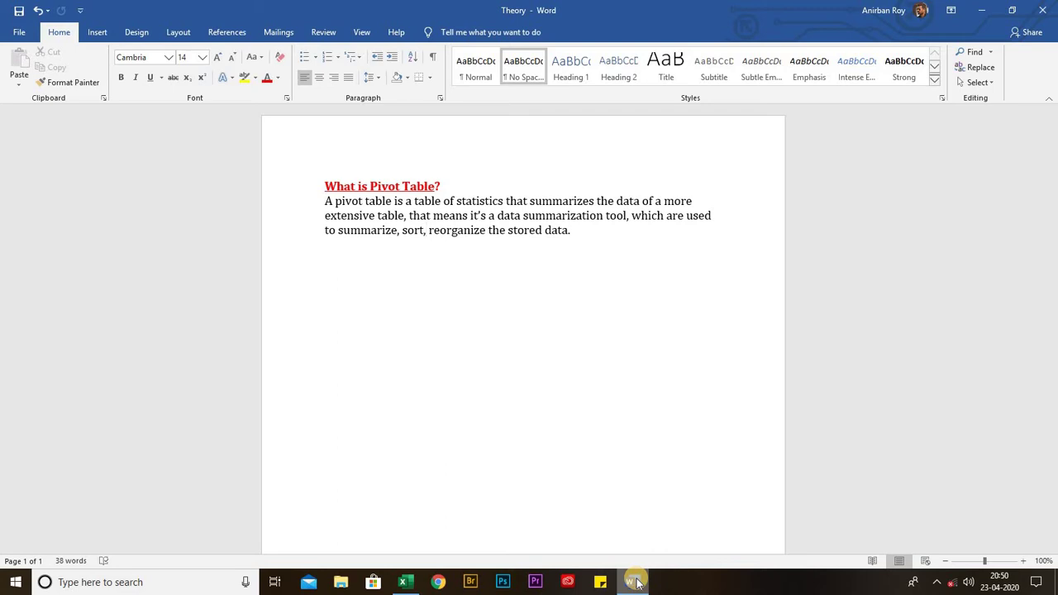
click(633, 582)
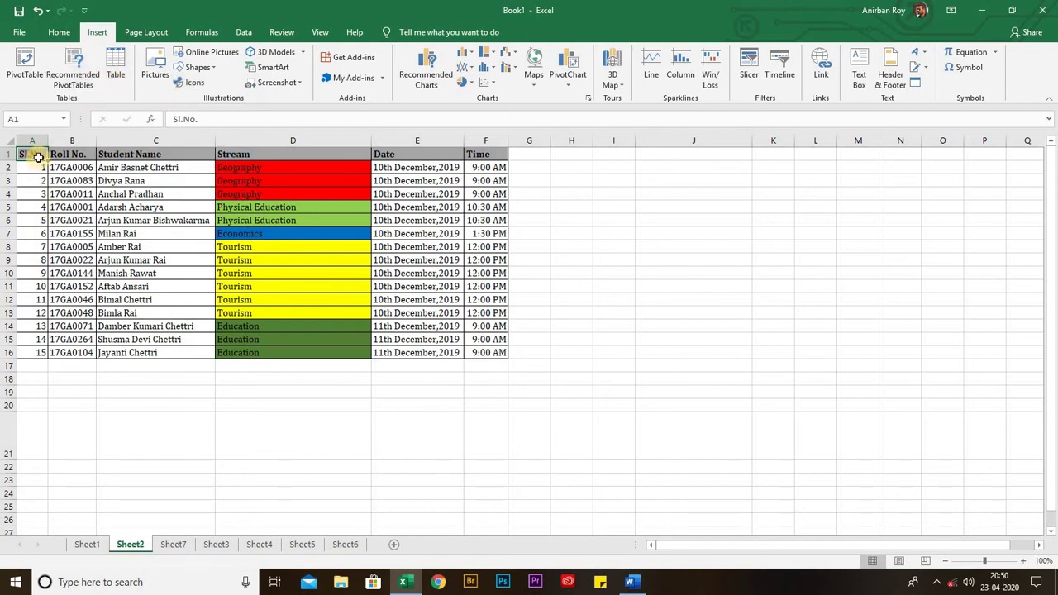
key(shift+Right)
key(shift+Right)
key(shift+Right)
key(shift+Right)
key(shift+Right)
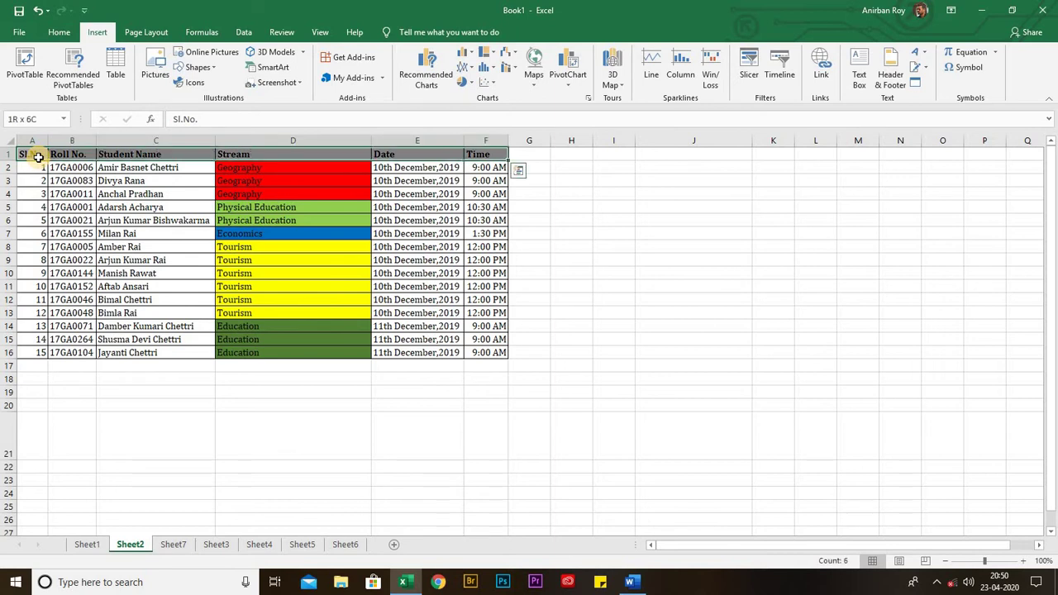
key(shift+Down)
key(shift+Down)
key(shift+Down)
key(shift+Down)
key(shift+Down)
key(shift+Down)
key(shift+Down)
key(shift+Down)
key(shift+Down)
key(shift+Down)
key(shift+Down)
key(shift+Down)
key(shift+Down)
key(shift+Down)
key(shift+Down)
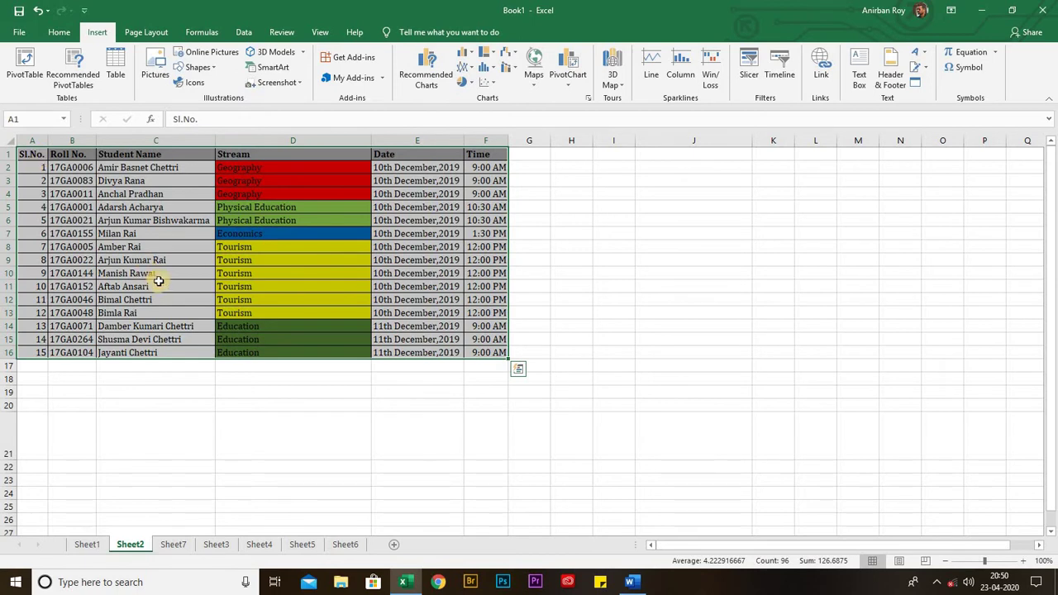
click(116, 68)
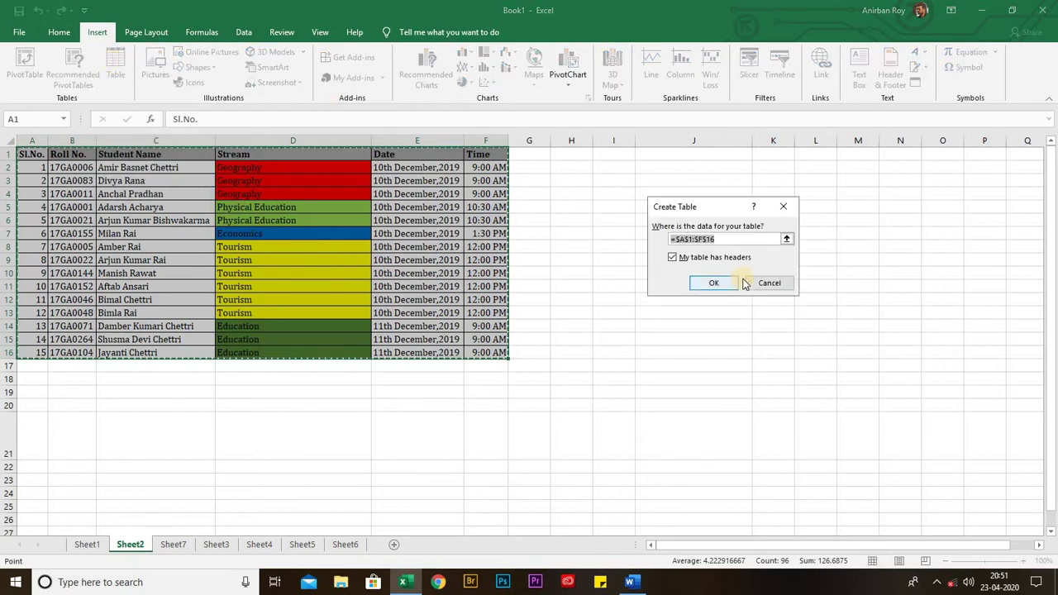
click(769, 281)
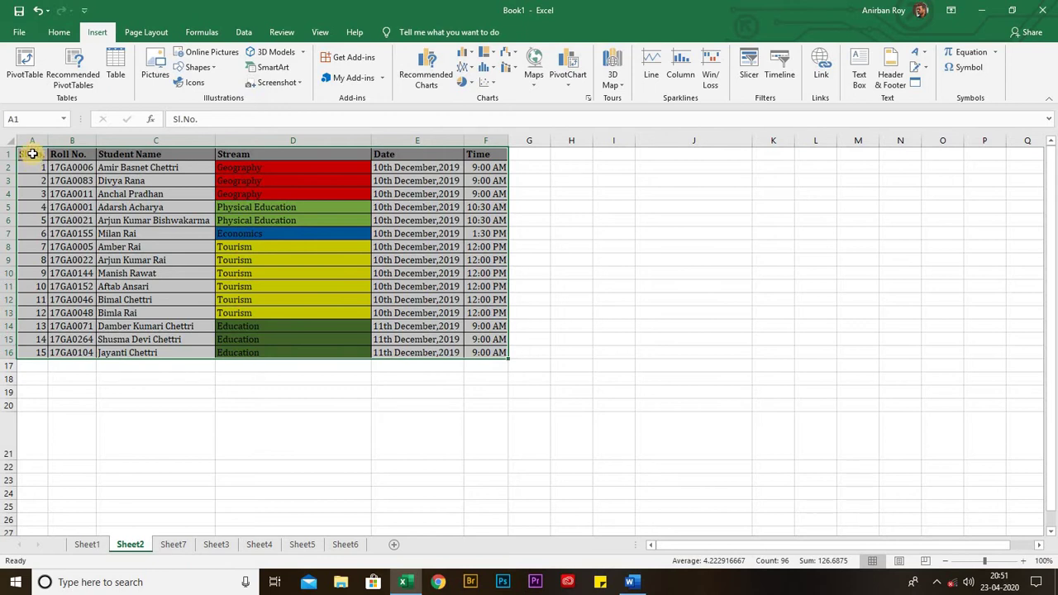
Step: Check the cell references of the first and last cells of the student data on Sheet2
click(35, 157)
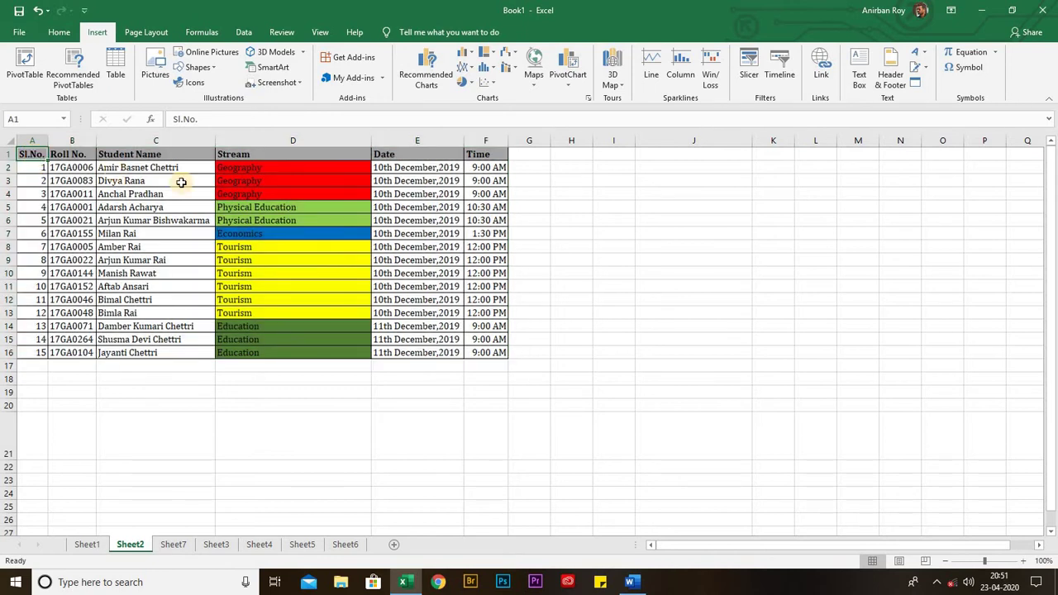
click(488, 353)
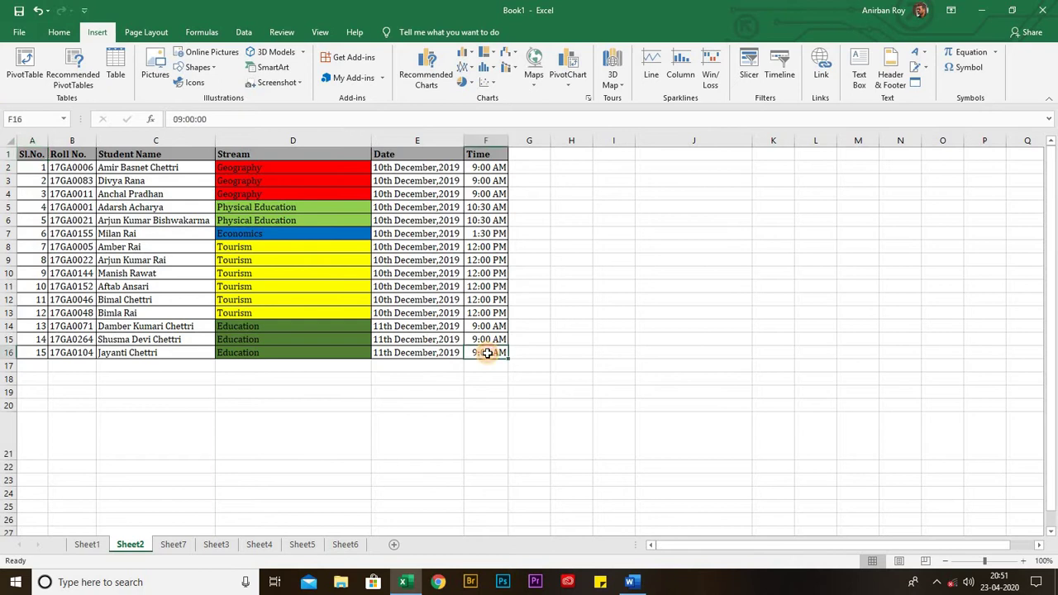
click(30, 160)
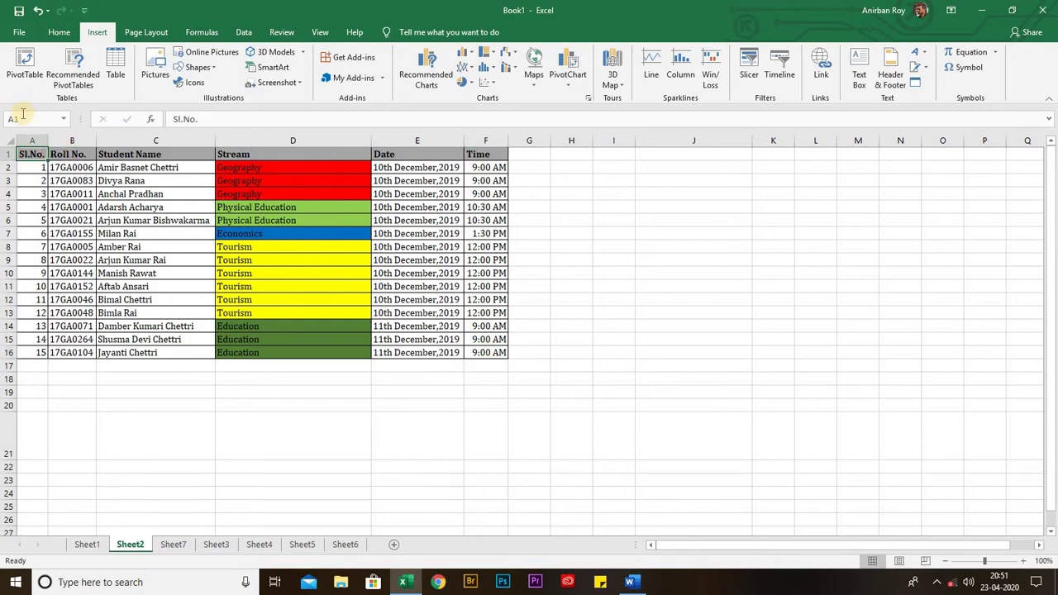
click(489, 354)
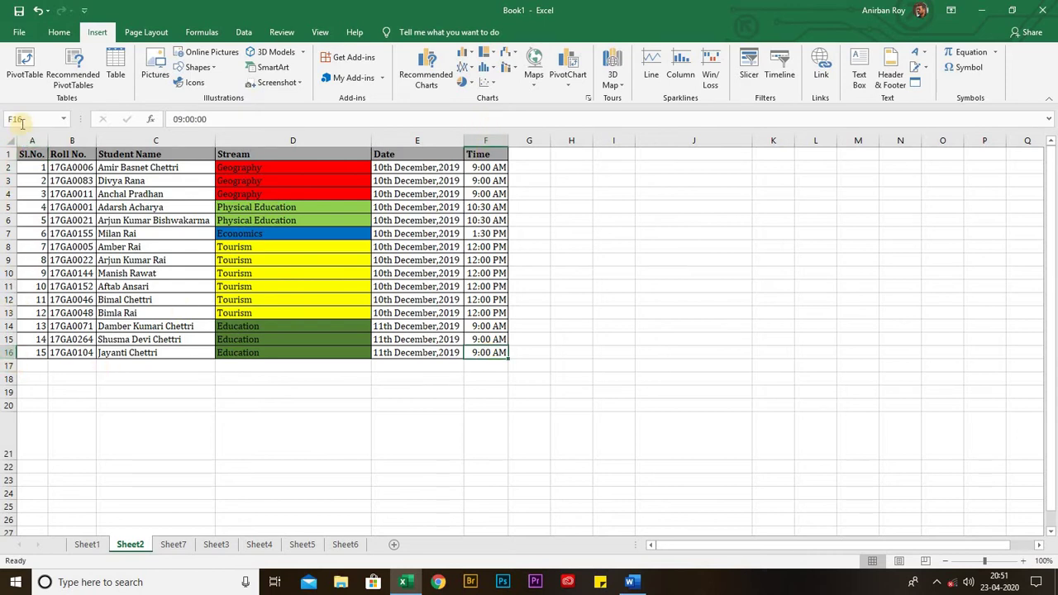
Step: Convert the student data range A1:F16 on Sheet2 into a table with headers
click(32, 149)
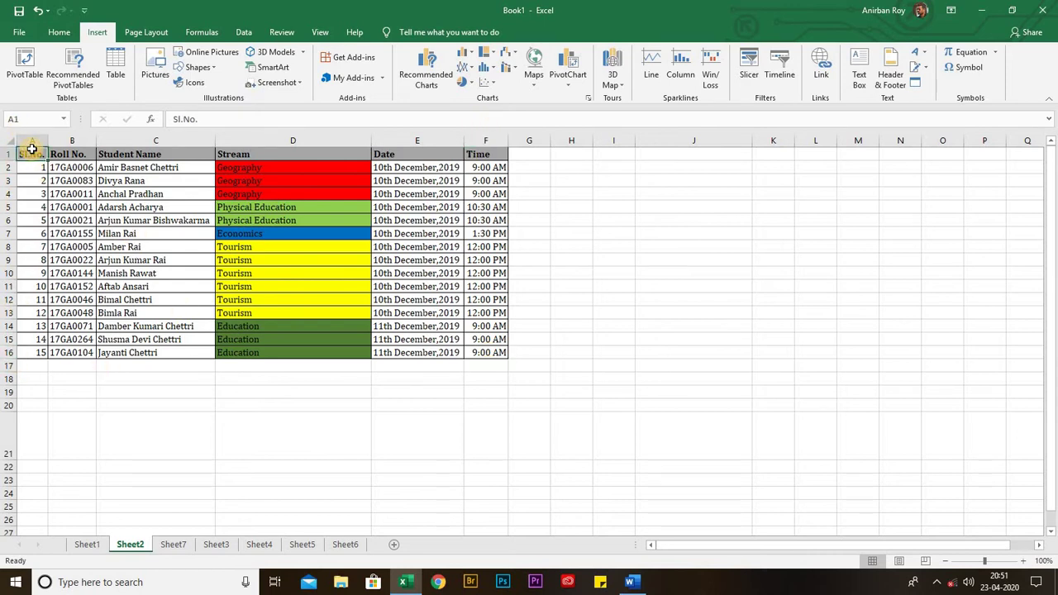
key(shift+Down)
key(shift+Down)
key(shift+Down)
key(shift+Down)
key(shift+Down)
key(shift+Down)
key(shift+Down)
key(shift+Down)
key(shift+Down)
key(shift+Down)
key(shift+Down)
key(shift+Down)
key(shift+Down)
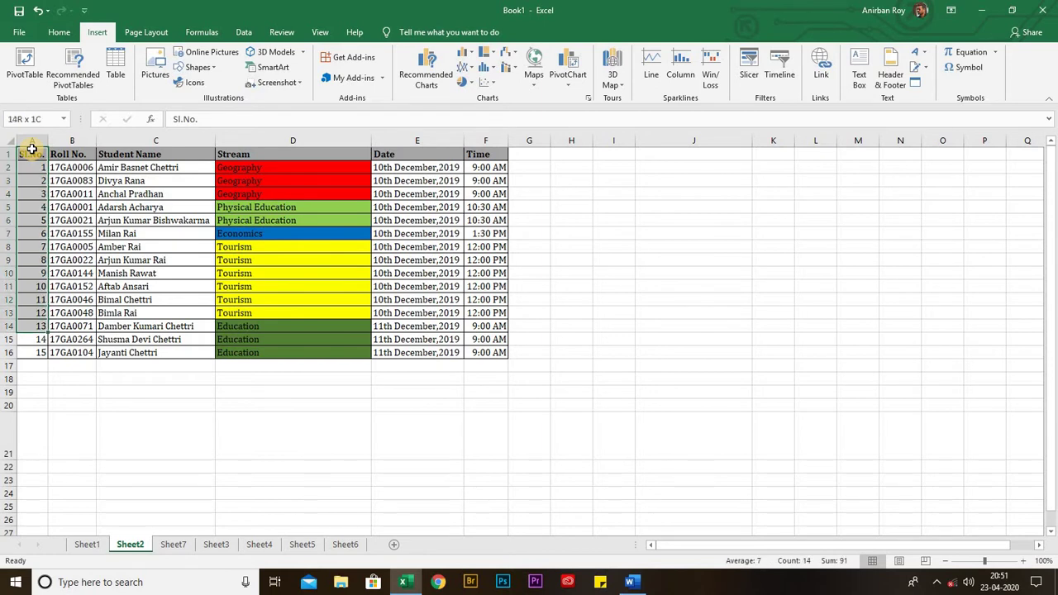
key(shift+Down)
key(shift+Down)
key(shift+Right)
key(shift+Right)
key(shift+Right)
key(shift+Right)
key(shift+Right)
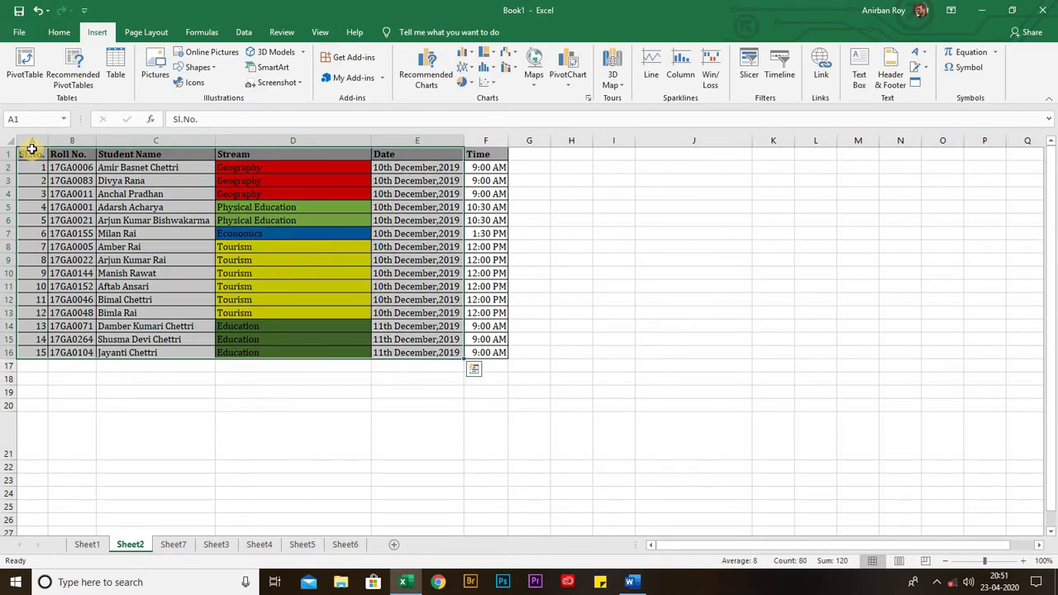
key(shift+Right)
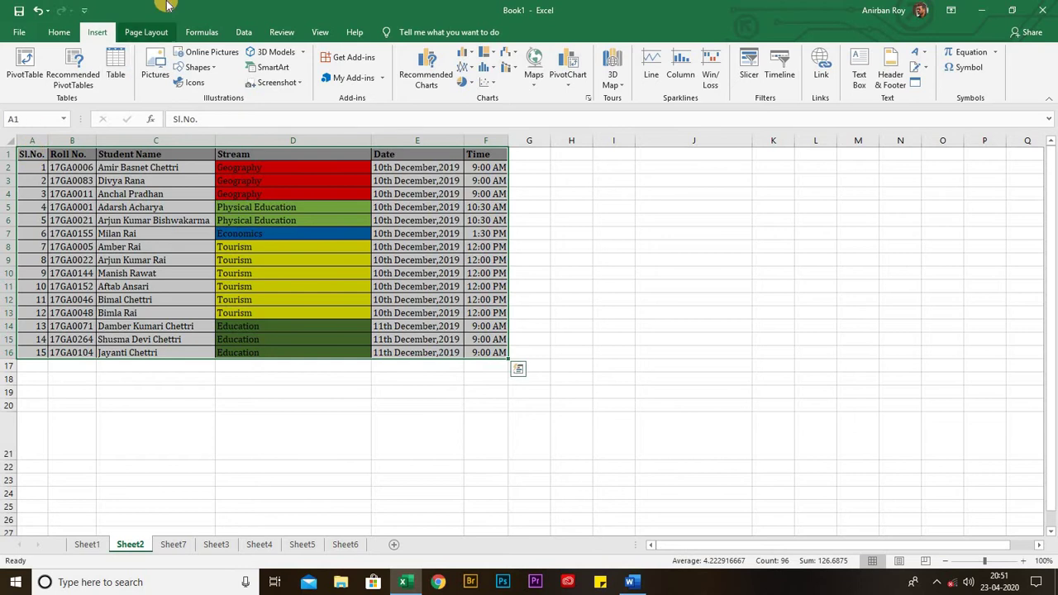
click(117, 69)
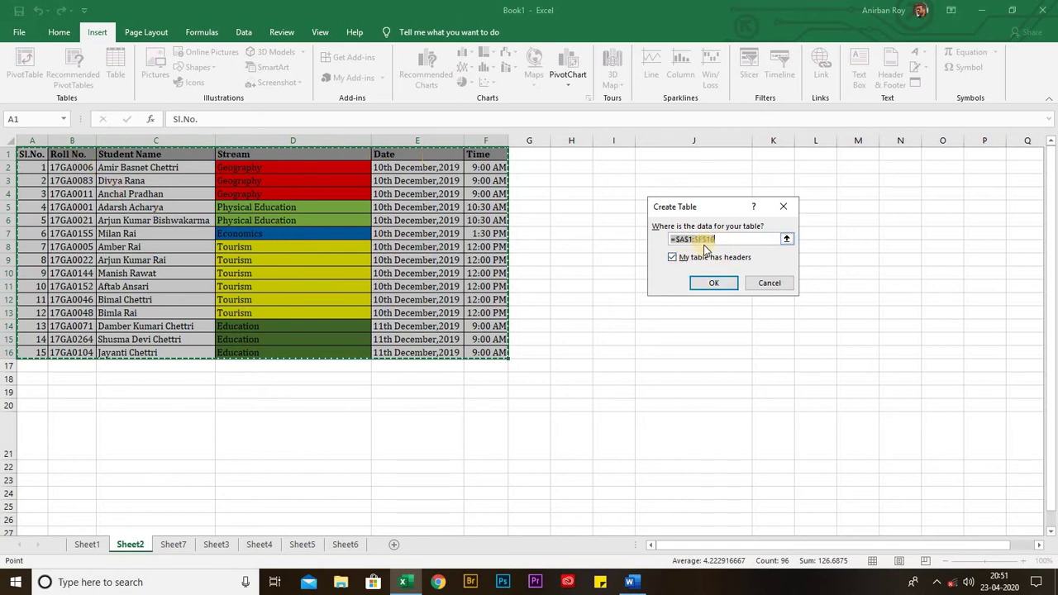
click(714, 283)
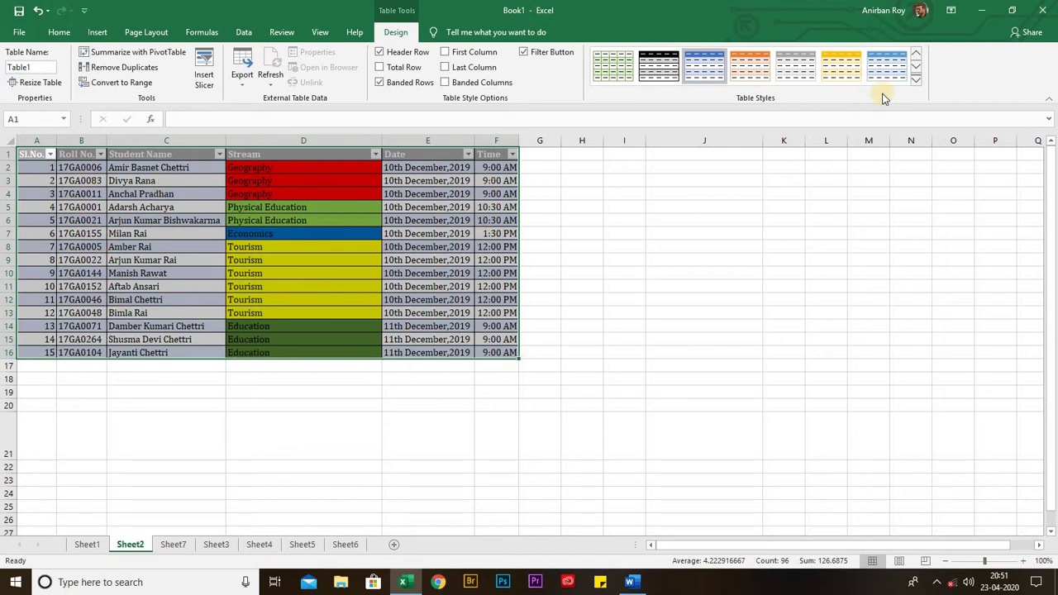
Step: Try the Brown, Table Style Dark 3 style on the student table, and undo back to the plain range
click(916, 79)
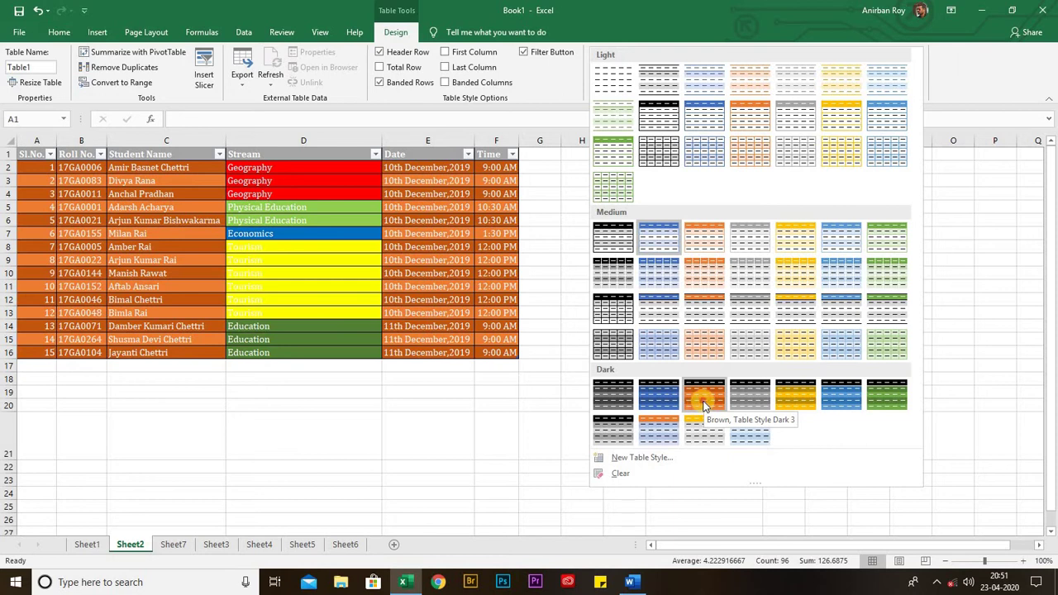
click(704, 400)
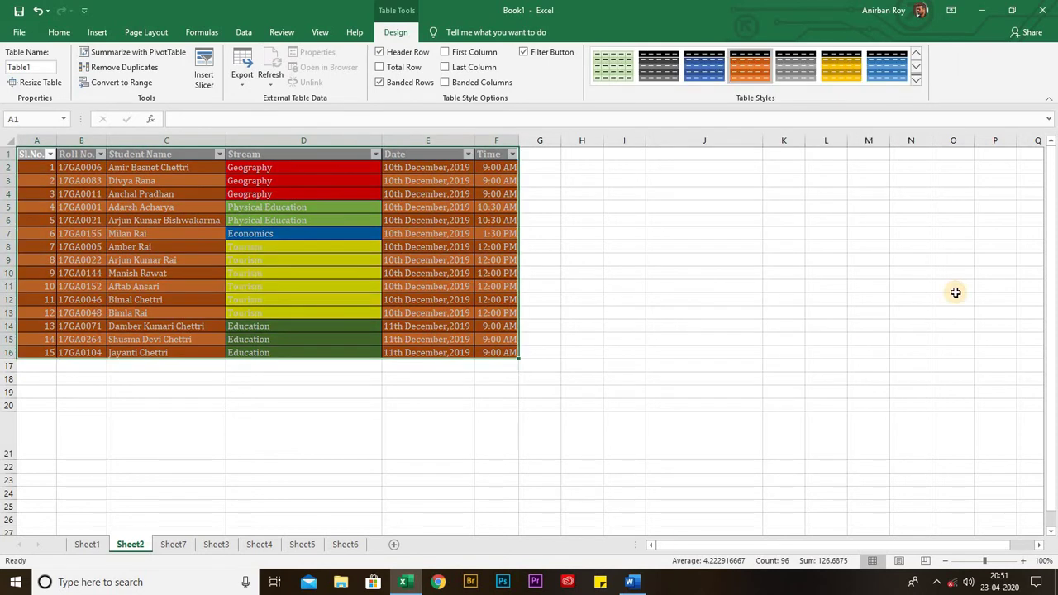
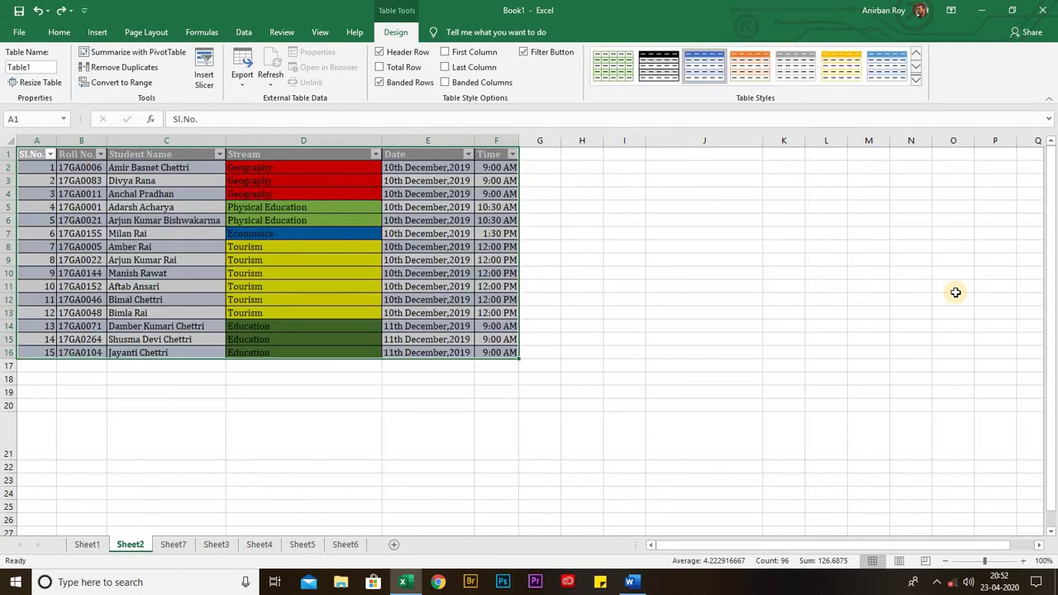
click(773, 362)
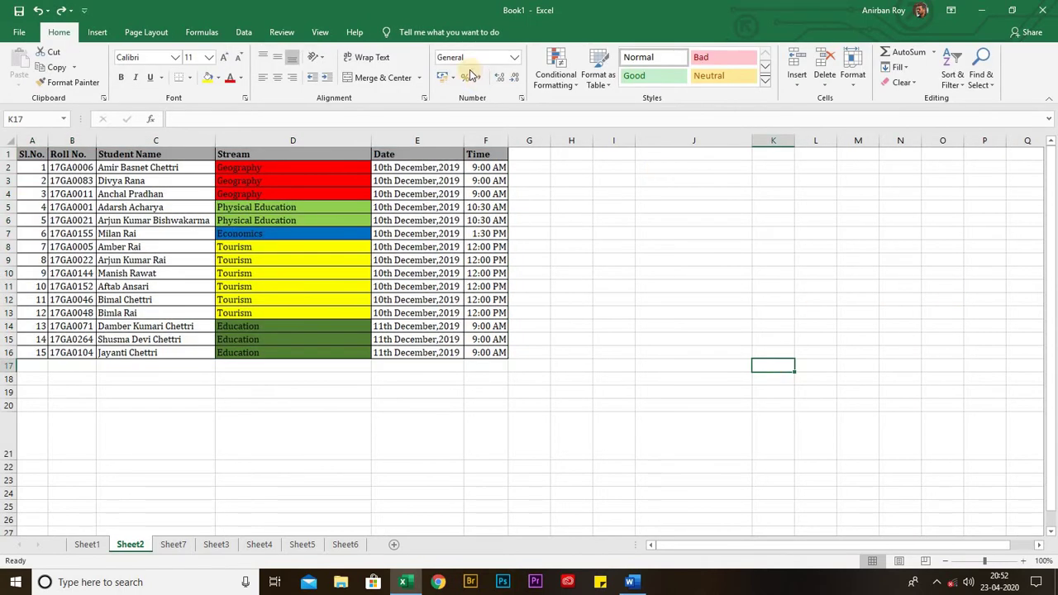
Step: Open the empty Sheet7 at its first rows
click(97, 31)
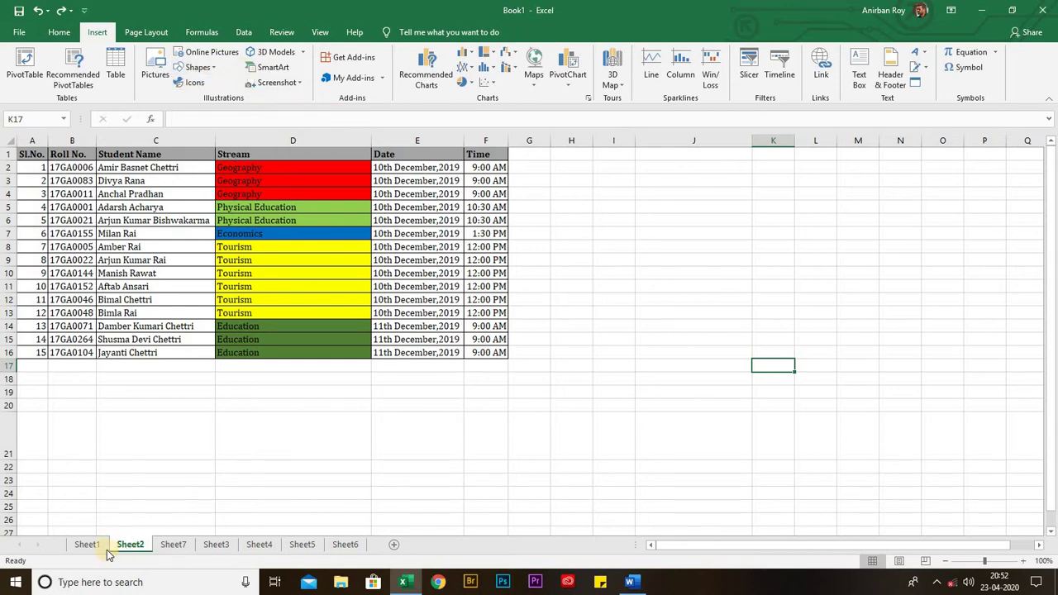
click(169, 546)
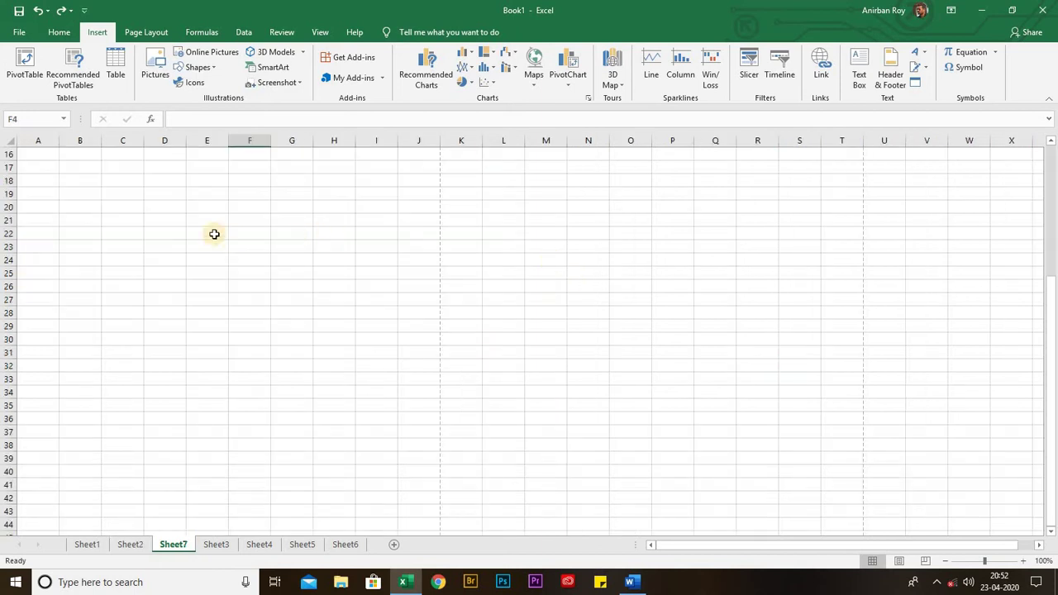
scroll(166, 218, up, 5)
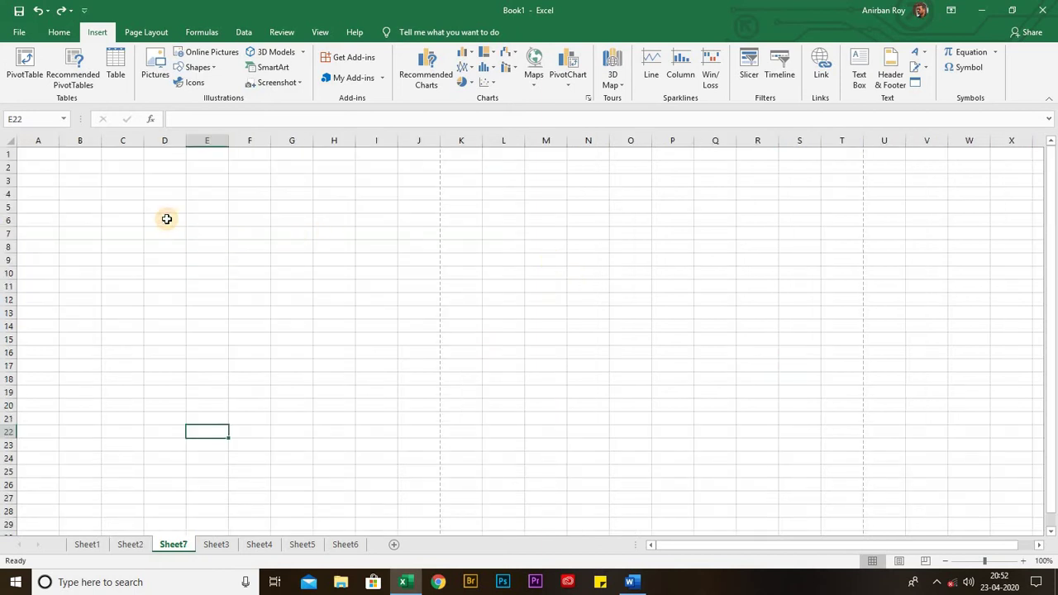
Step: Insert the picture IMG_0557 from the Saved Pictures folder into Sheet7
click(153, 69)
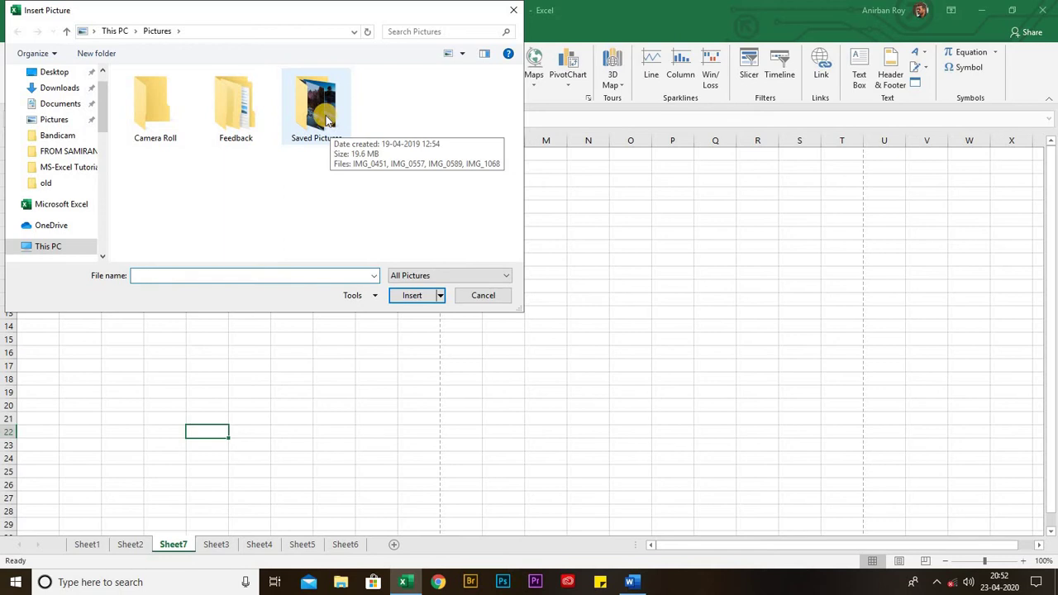
double_click(326, 120)
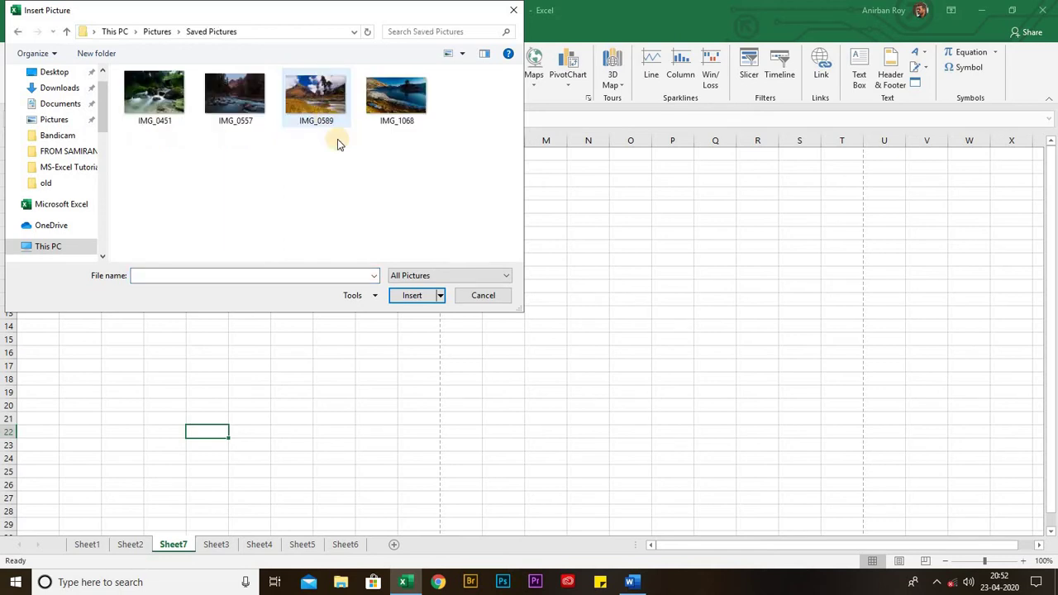
click(405, 104)
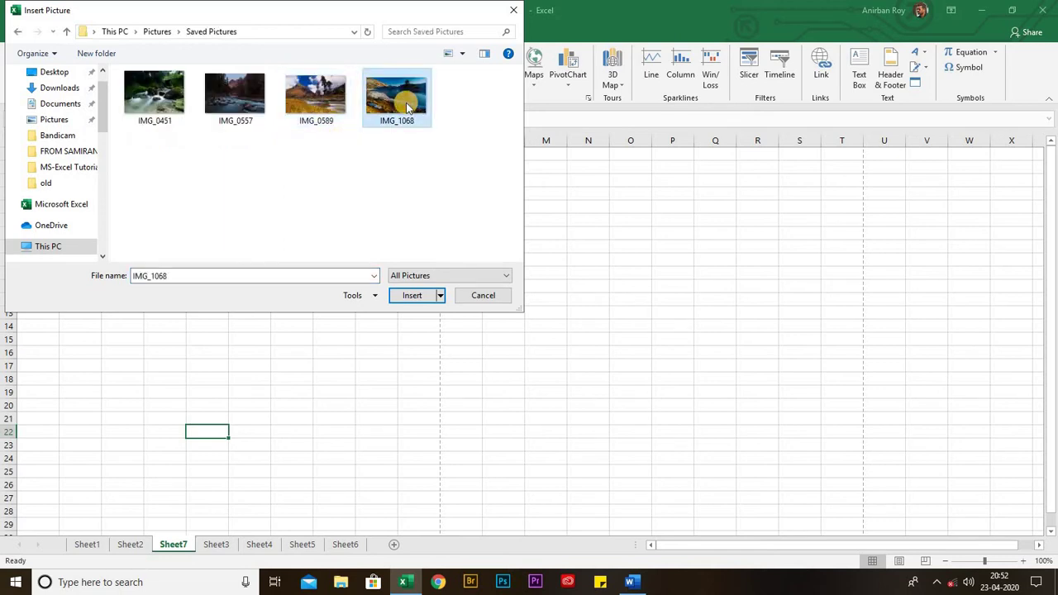
click(222, 104)
click(414, 296)
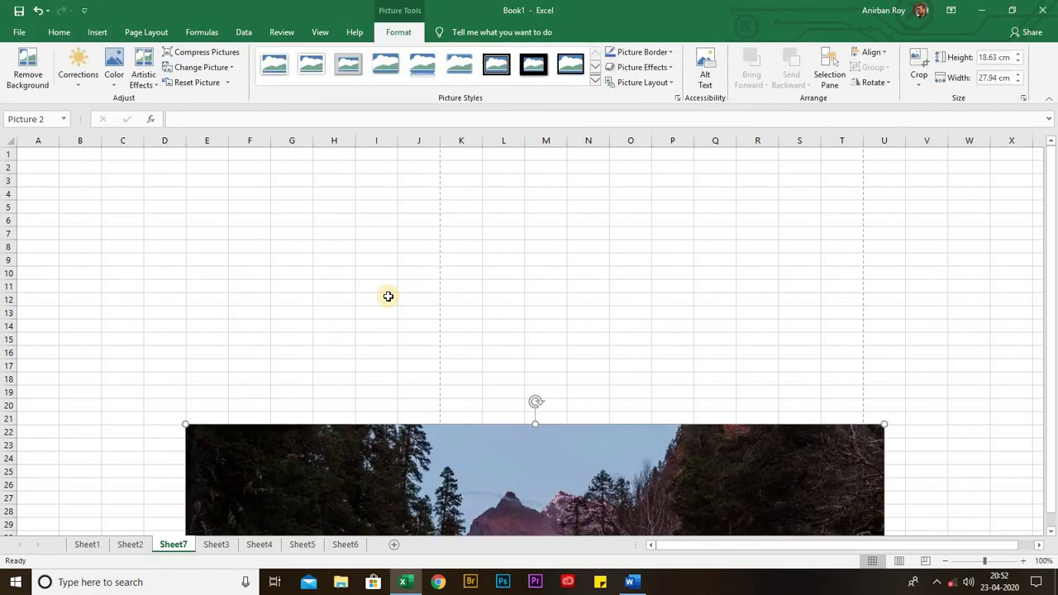
Step: Look over the inserted river picture on Sheet7 and delete it
scroll(388, 295, down, 12)
scroll(389, 296, up, 3)
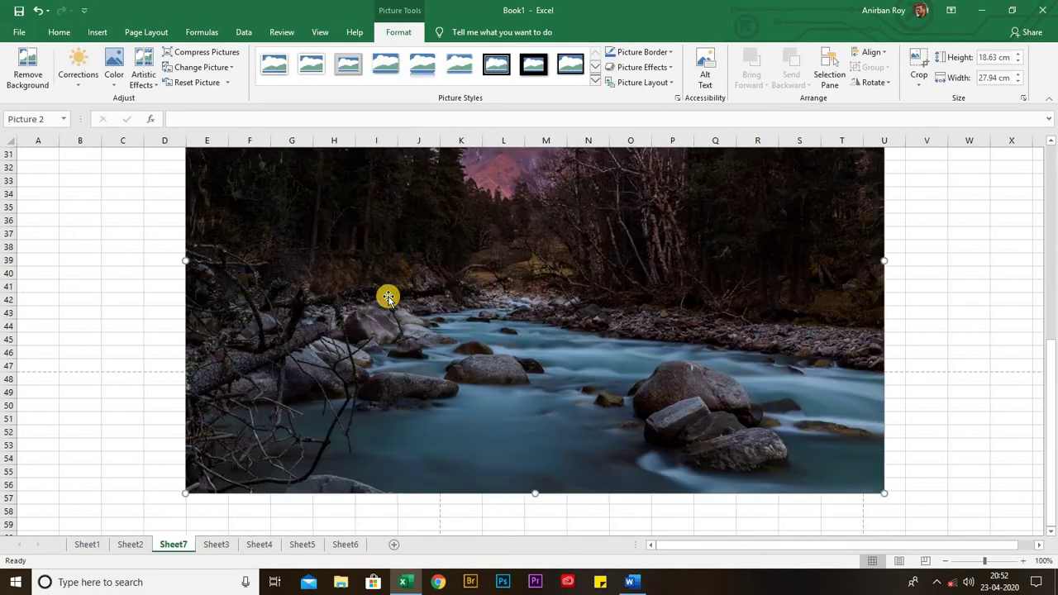
scroll(389, 297, up, 1)
scroll(388, 296, up, 1)
scroll(388, 297, down, 1)
scroll(388, 296, down, 2)
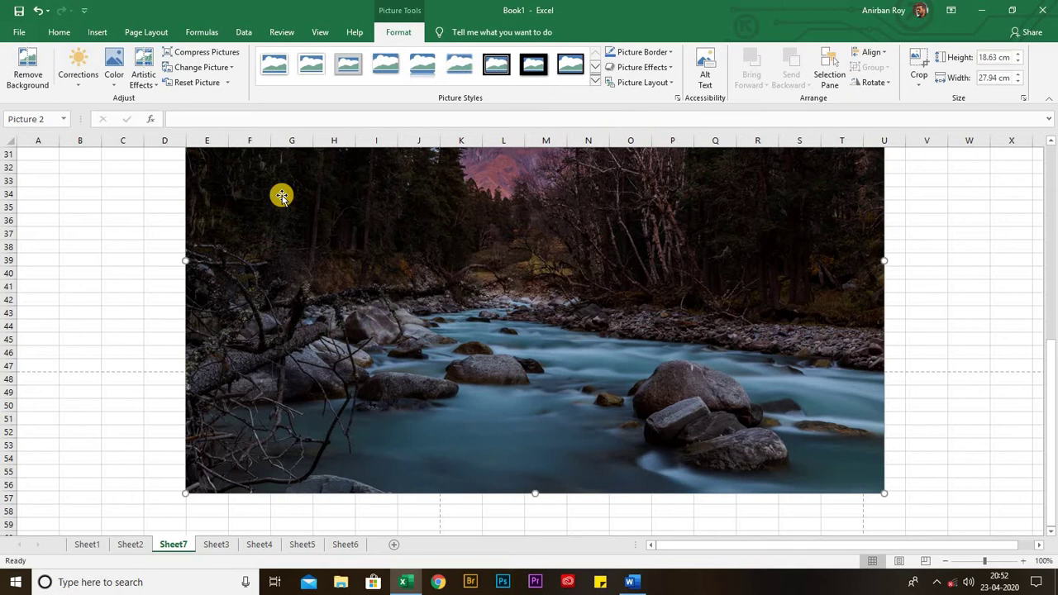
click(96, 31)
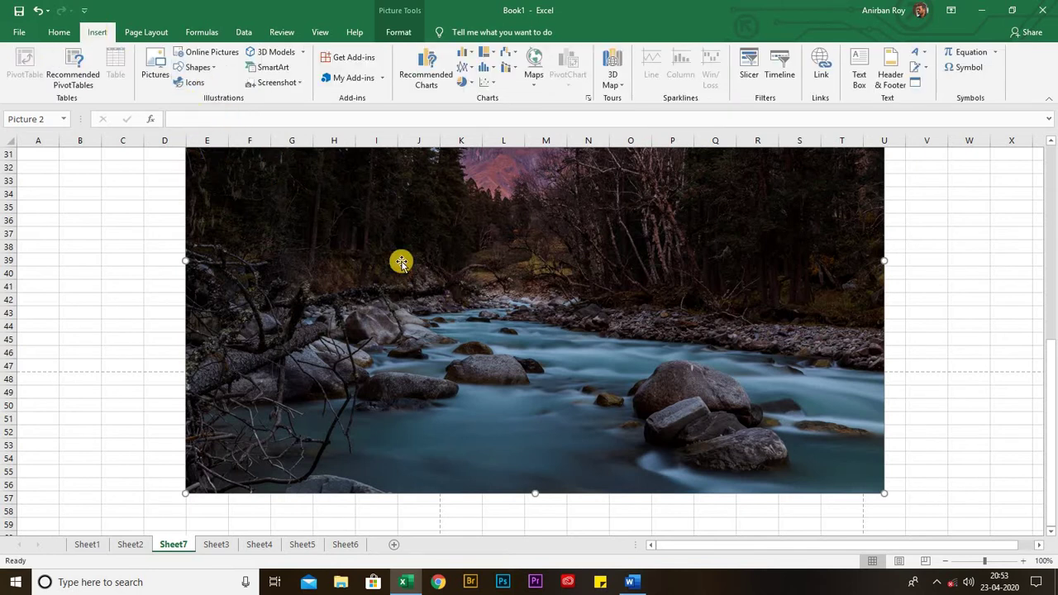
scroll(402, 261, up, 10)
scroll(356, 351, down, 5)
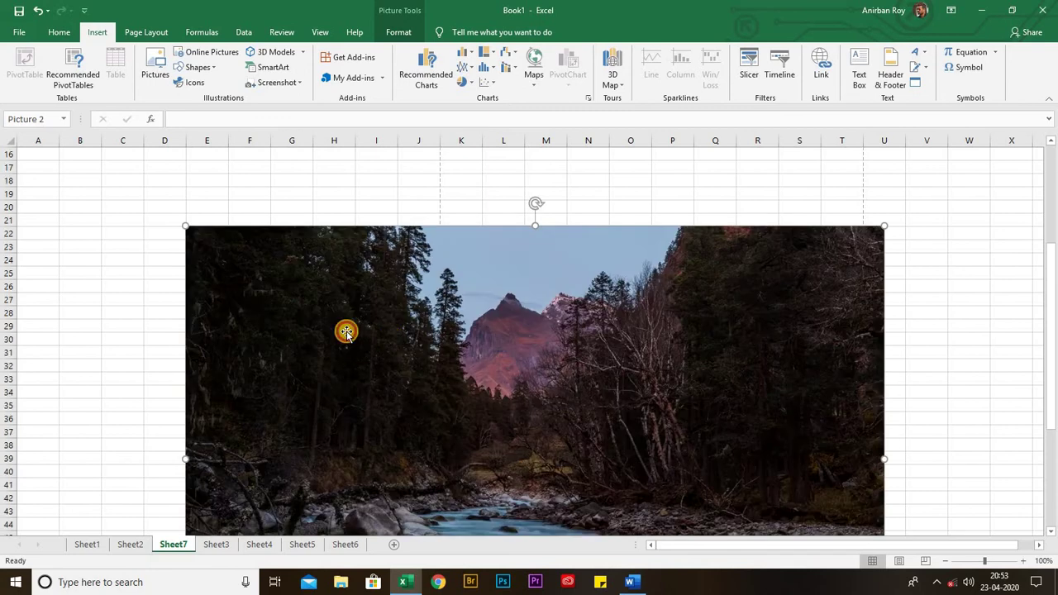
key(Delete)
scroll(343, 331, up, 5)
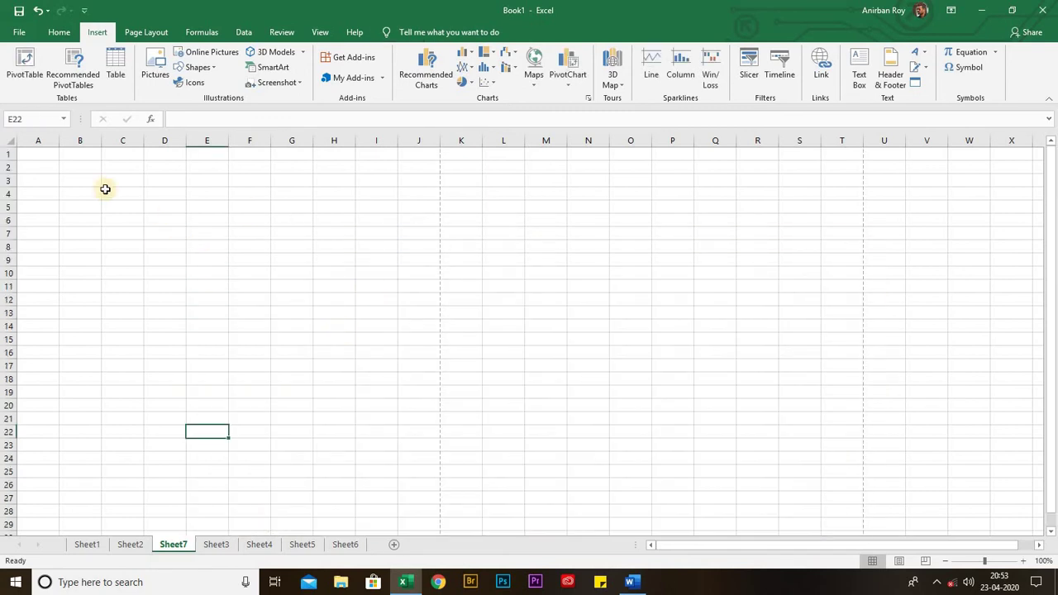
Step: Draw a rectangle shape about 10.93 cm wide and 3.36 cm high over columns B to H, rows 3 to 9, on Sheet7
click(205, 67)
click(219, 97)
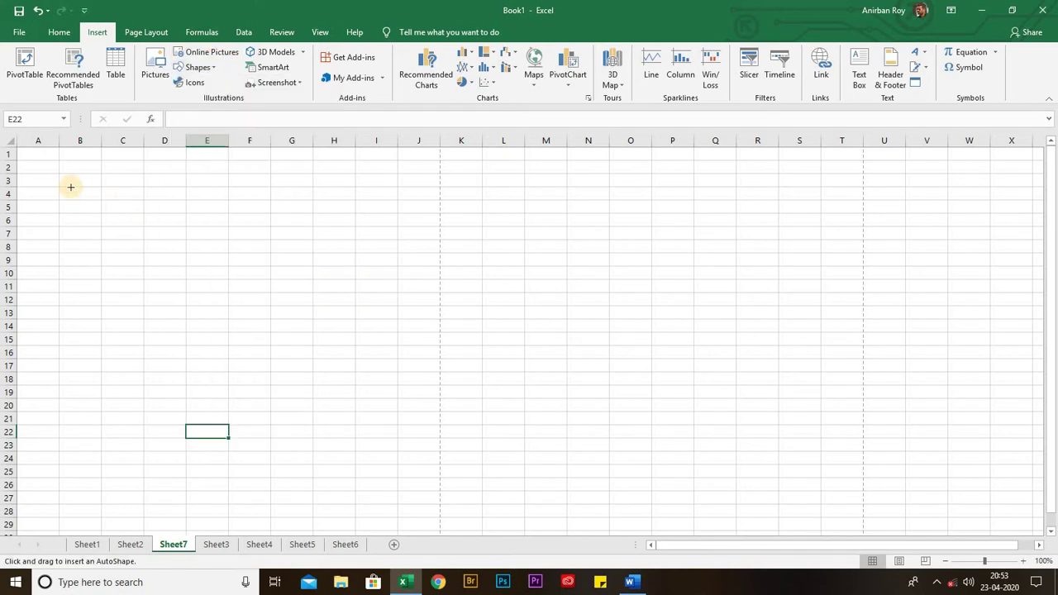
drag(150, 277, 343, 265)
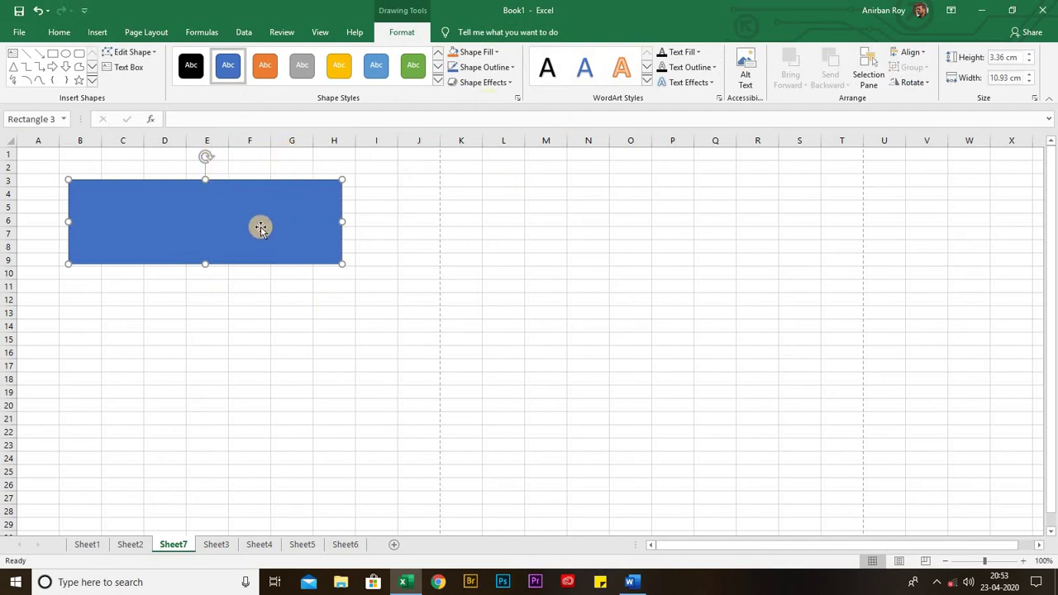
Step: View the SmartArt graphic choices without inserting one, and delete the blue rectangle from Sheet7
click(95, 31)
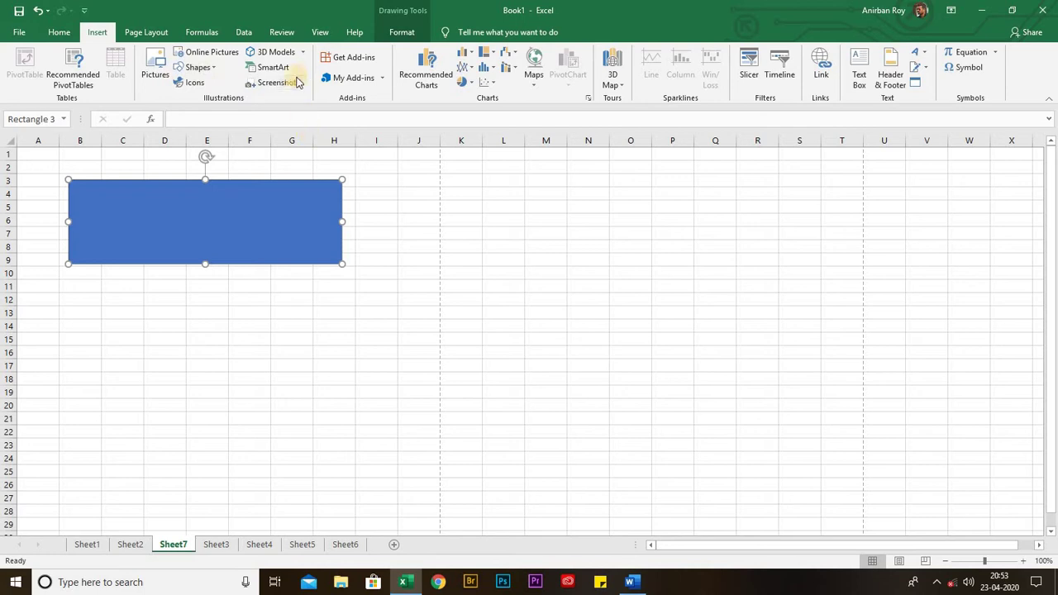
click(269, 67)
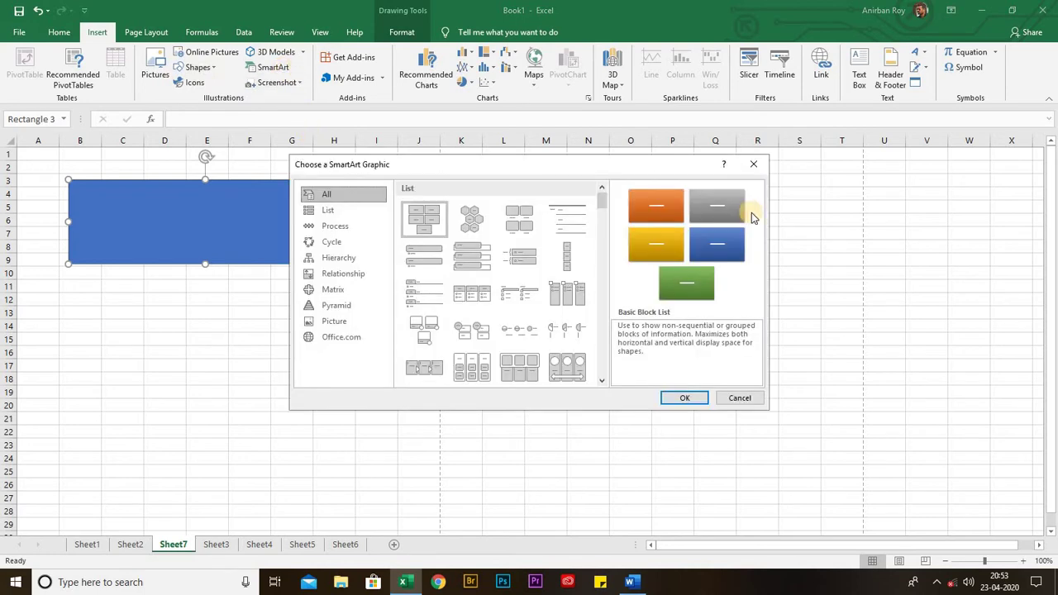
click(740, 398)
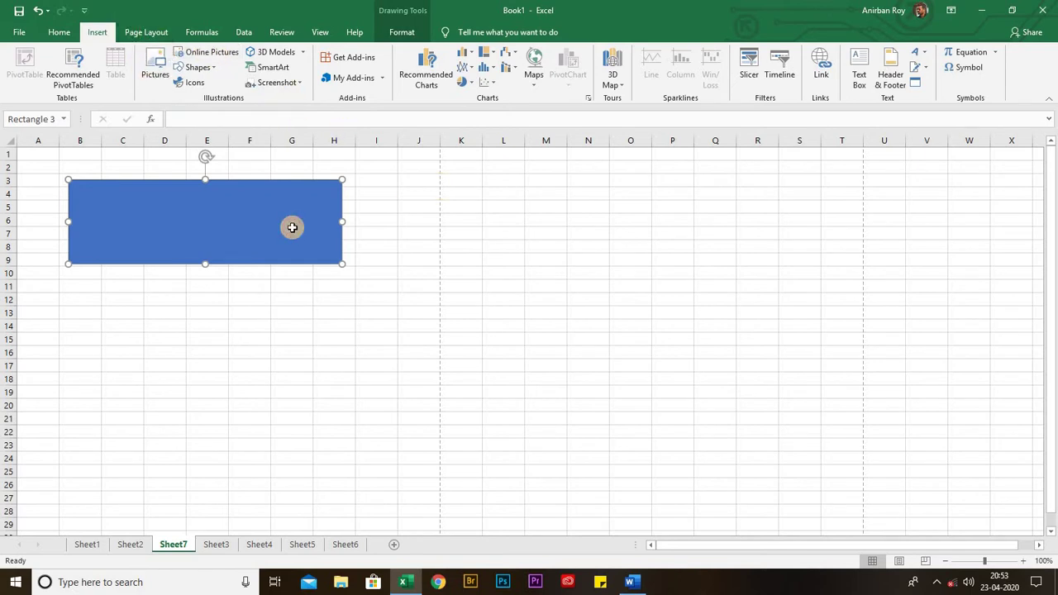
key(Delete)
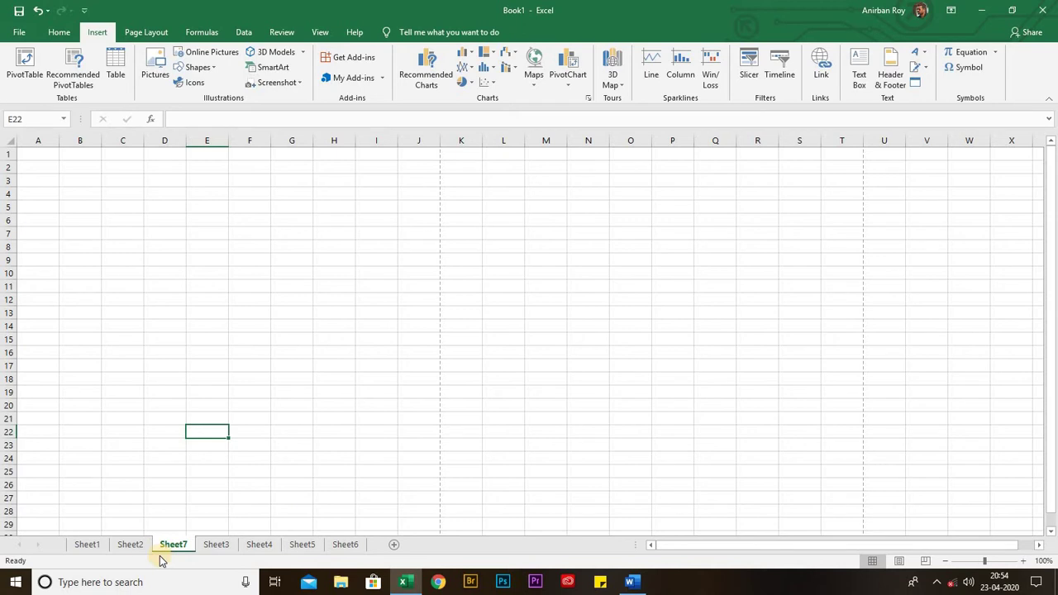
Step: Show Sheet2 and close the open Word document window
click(129, 544)
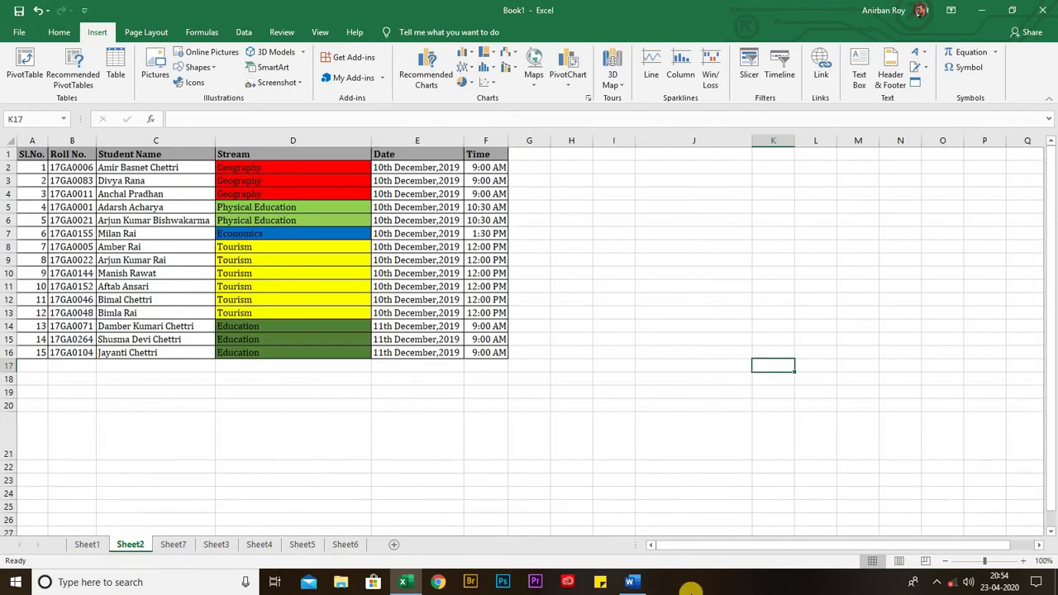
click(634, 582)
click(1042, 10)
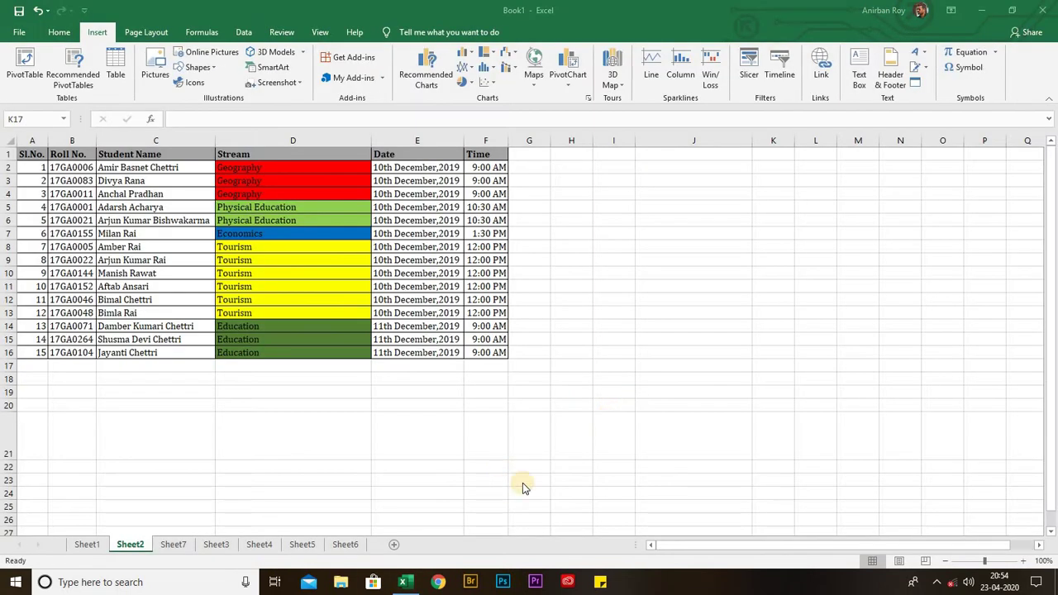
Step: Insert a hyperlink to the Desktop file Theory.docx in cell E22 of Sheet7
click(173, 545)
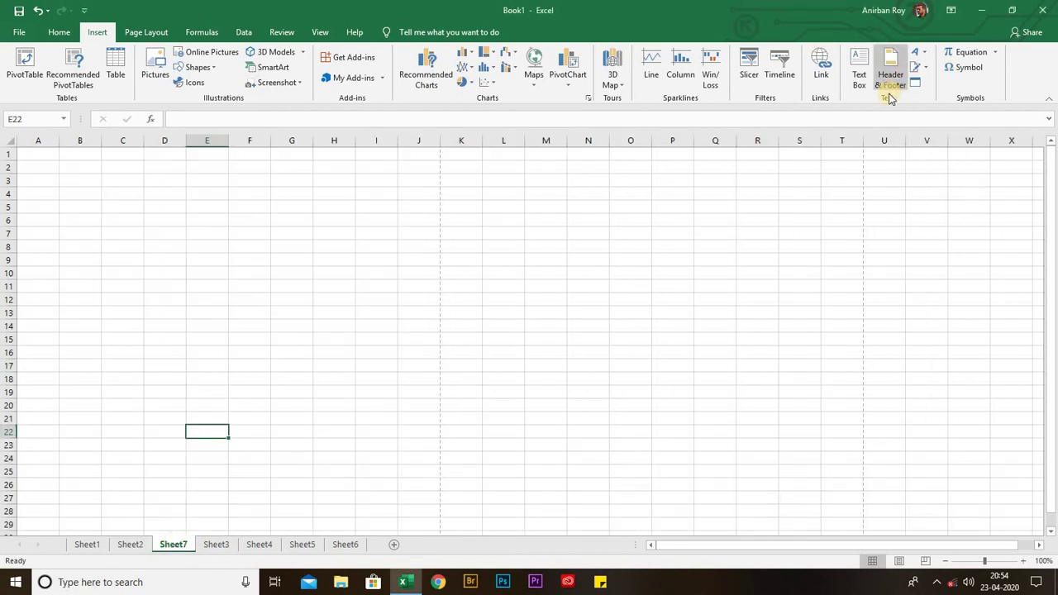
click(821, 72)
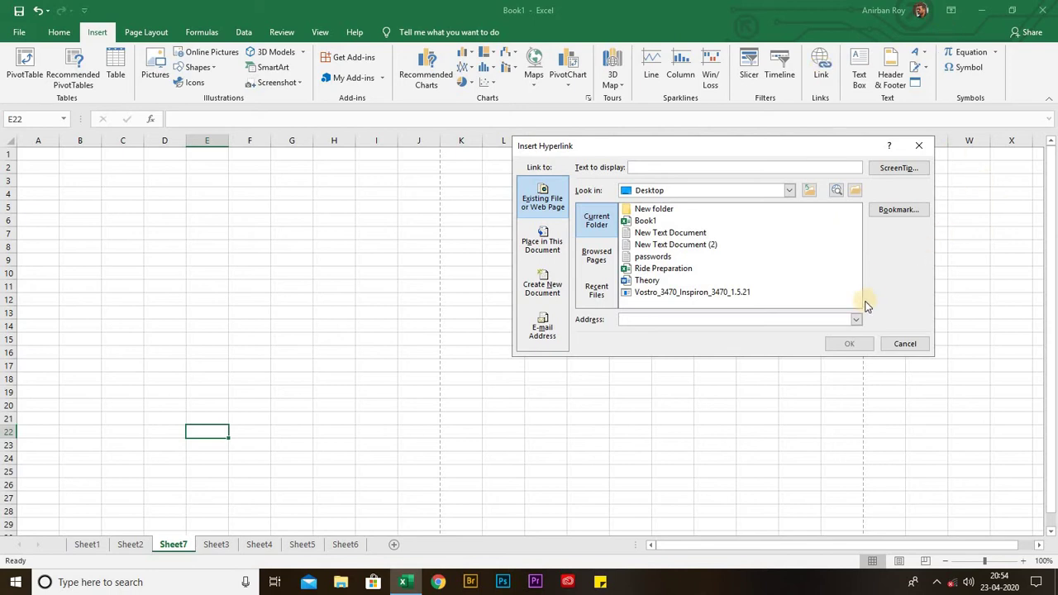
click(648, 281)
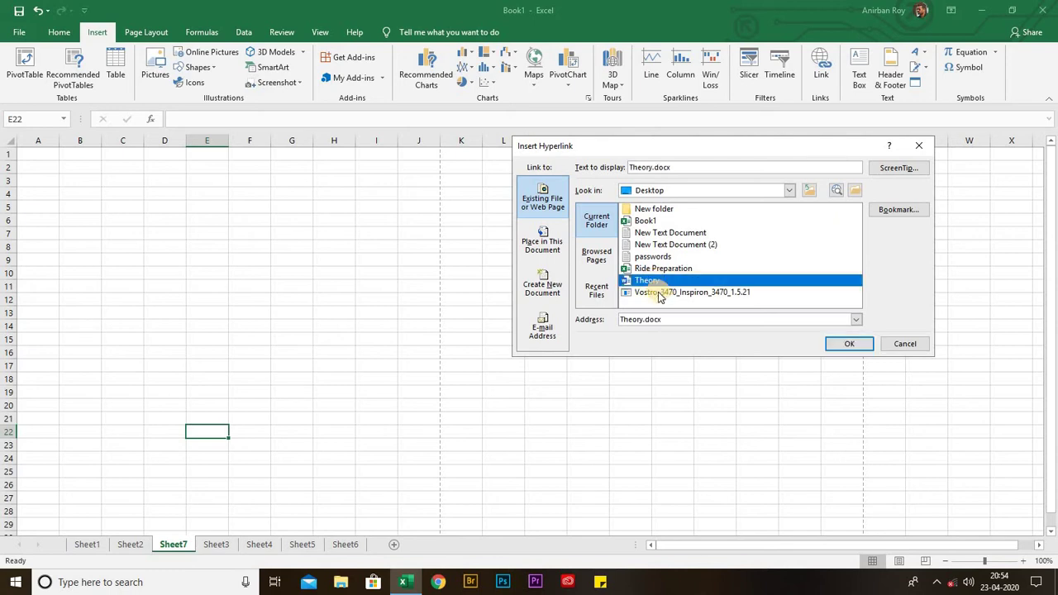
click(851, 344)
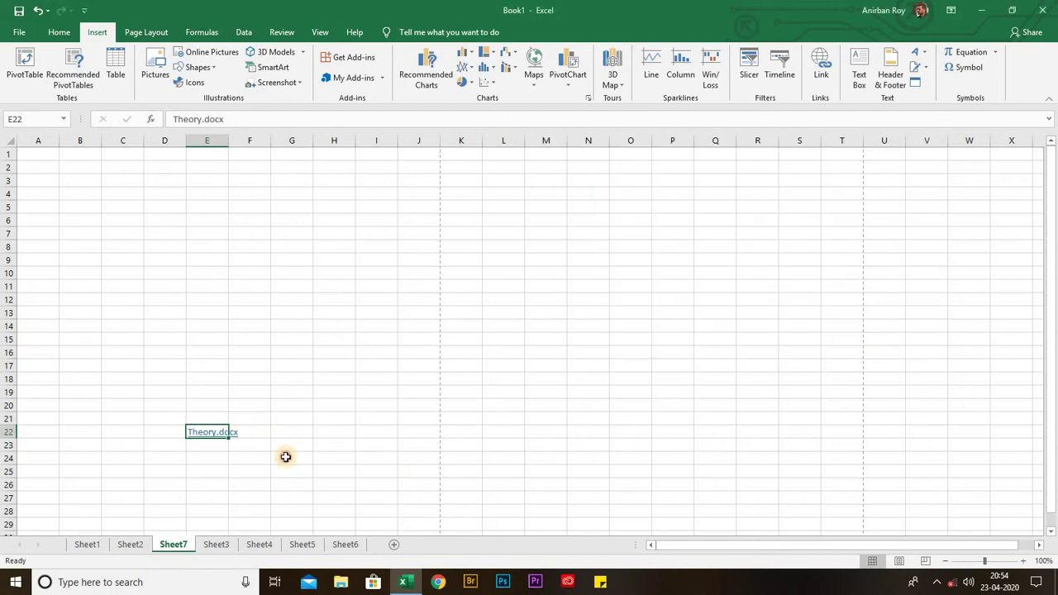
Step: Follow the Theory.docx link, view the document in a maximized Word window, and switch back to Excel
key(Right)
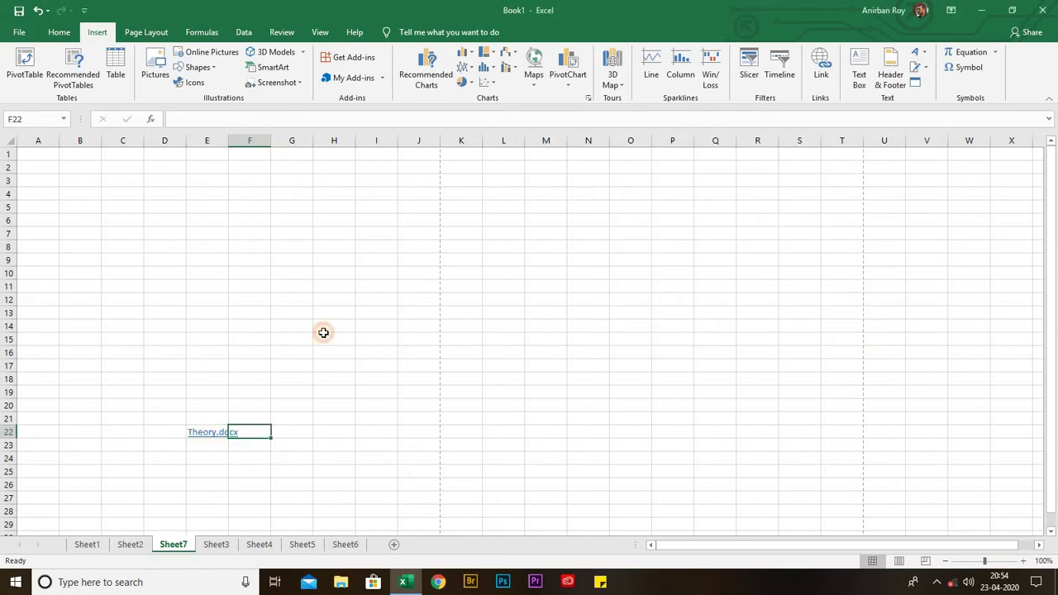
click(207, 431)
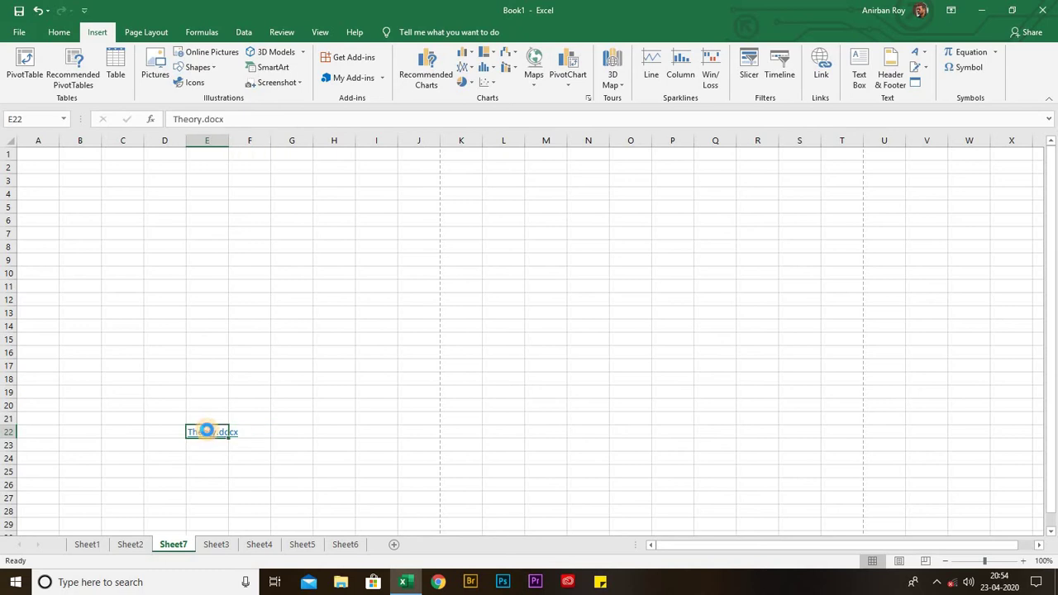
click(206, 430)
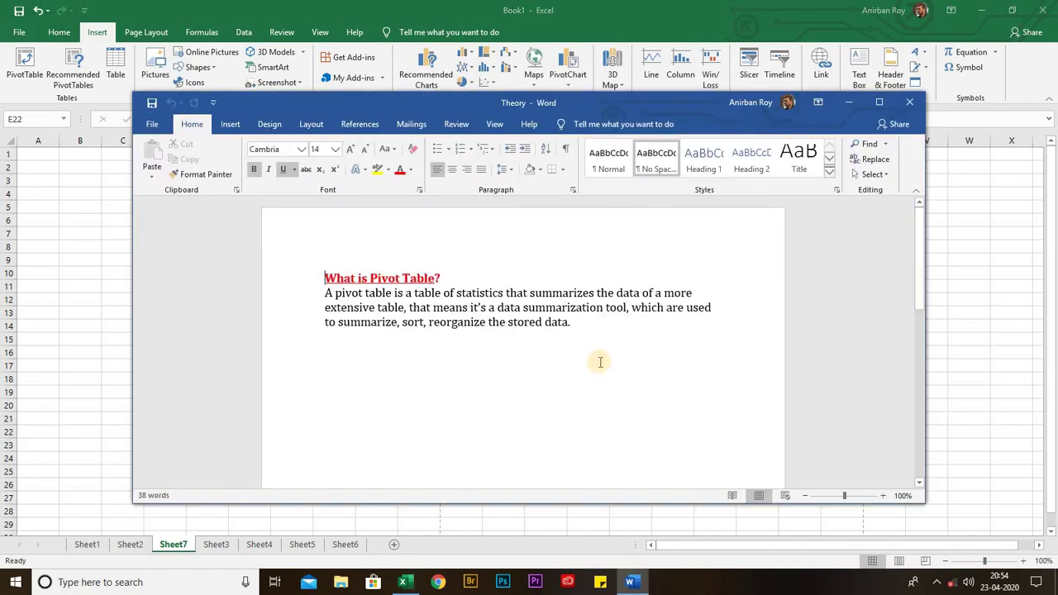
click(879, 103)
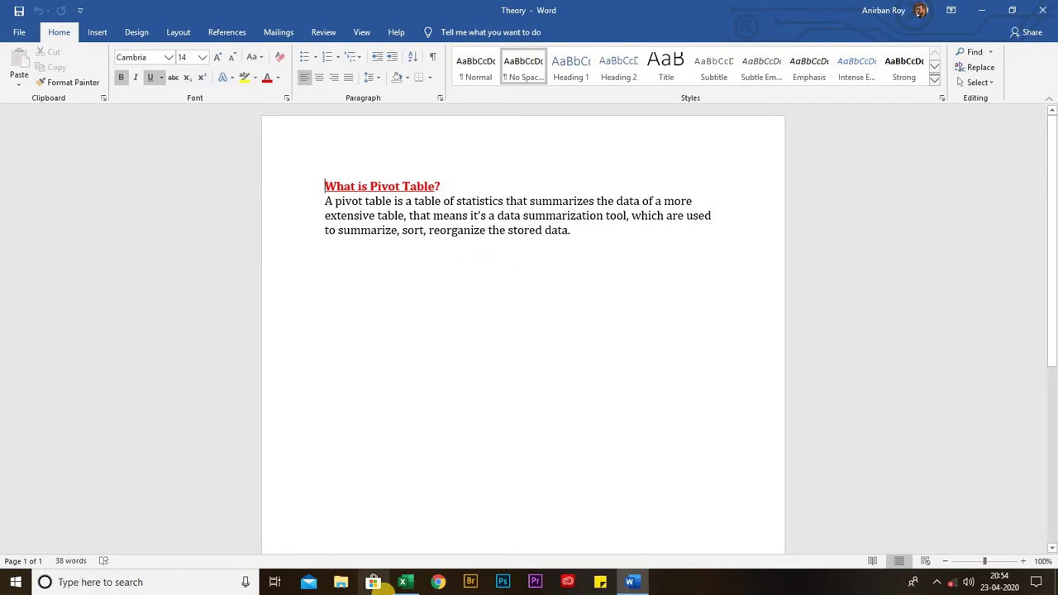
click(404, 581)
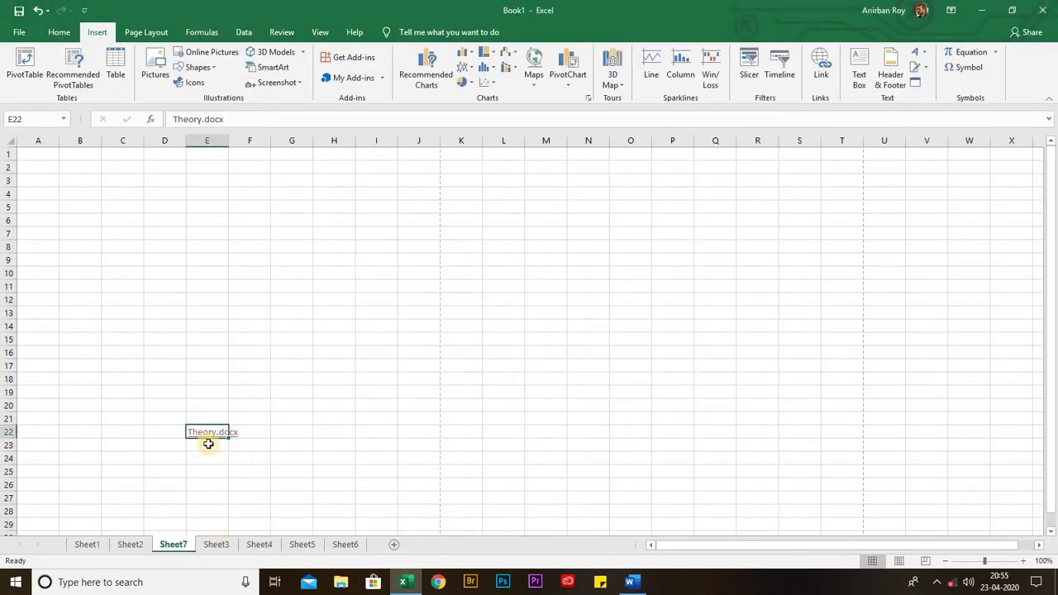
Step: Delete the Theory.docx hyperlink from cell E22
click(821, 71)
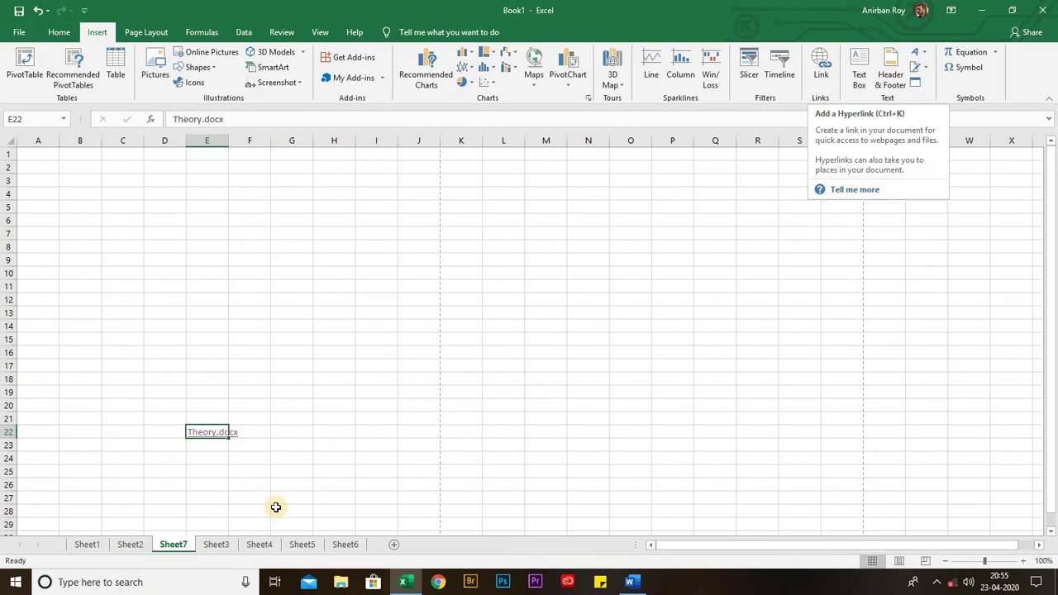
key(Delete)
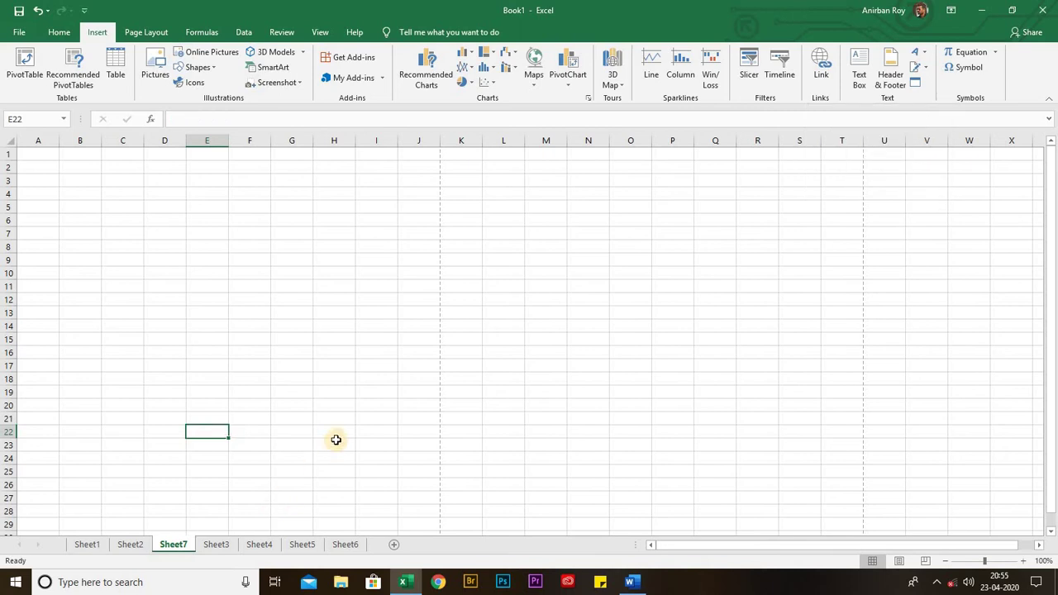
Step: Draw a text box over about B4:I11 on Sheet7 and enter the text "Gyalshing College" in it
click(118, 182)
click(861, 84)
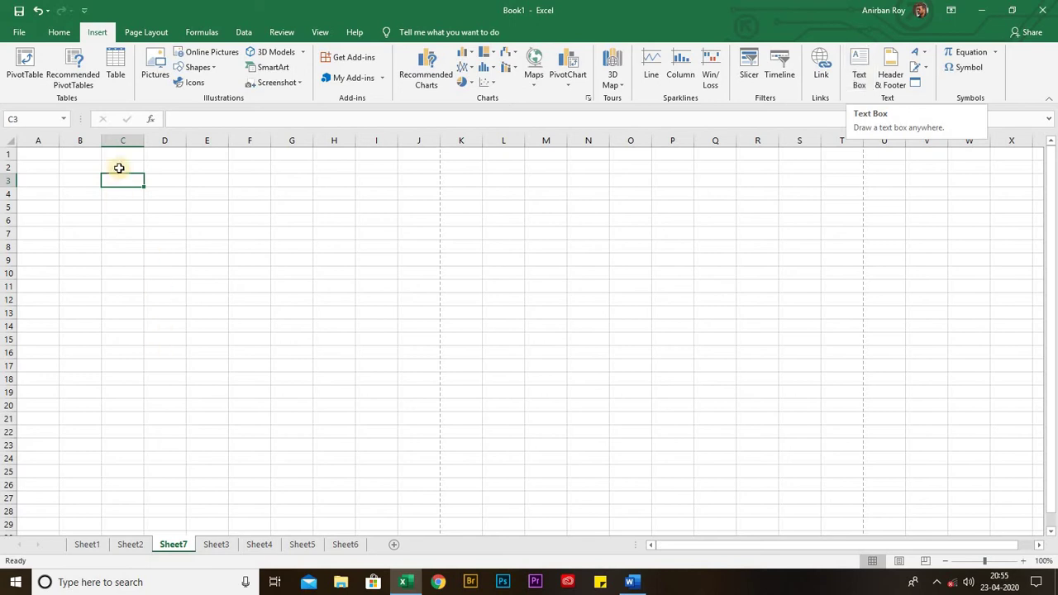
click(858, 80)
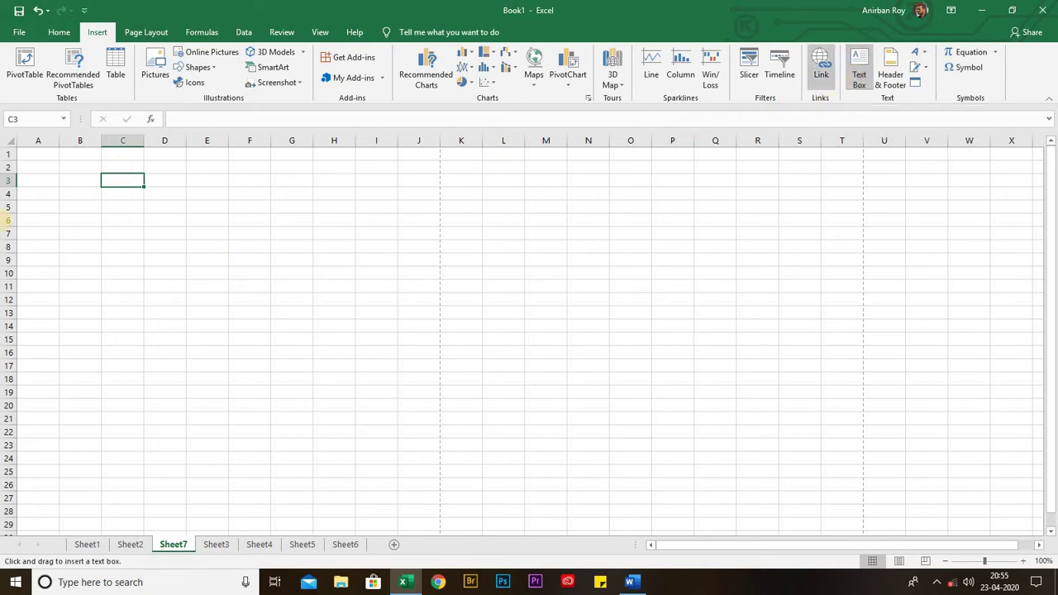
mouse_move(82, 200)
mouse_down()
mouse_move(359, 303)
mouse_move(397, 290)
mouse_up()
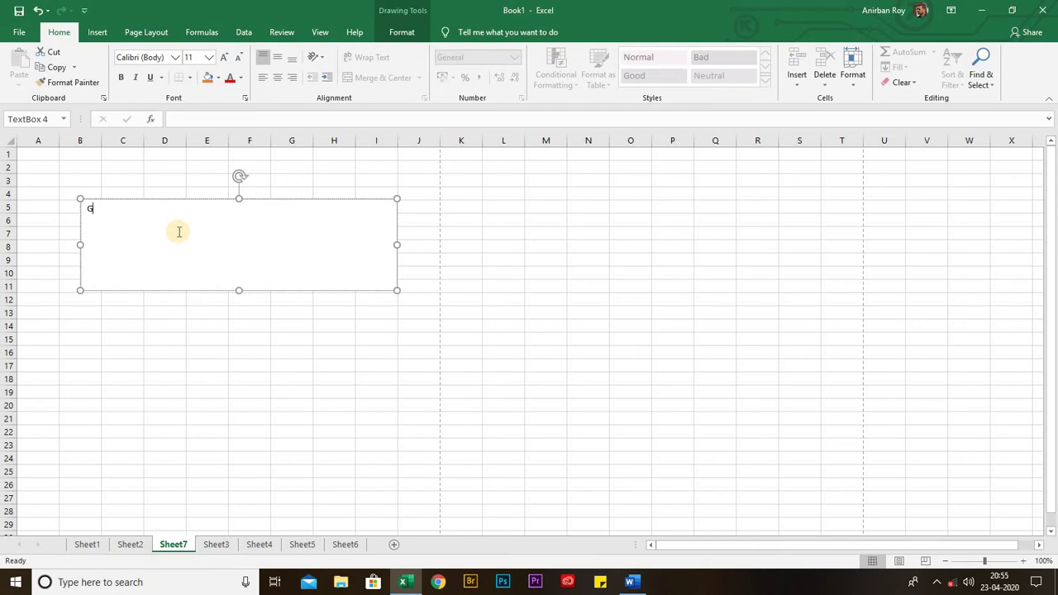
text(g College)
Step: Set the font size of the "Gyalshing College" text to 44 and deselect the text box
drag(194, 208, 74, 182)
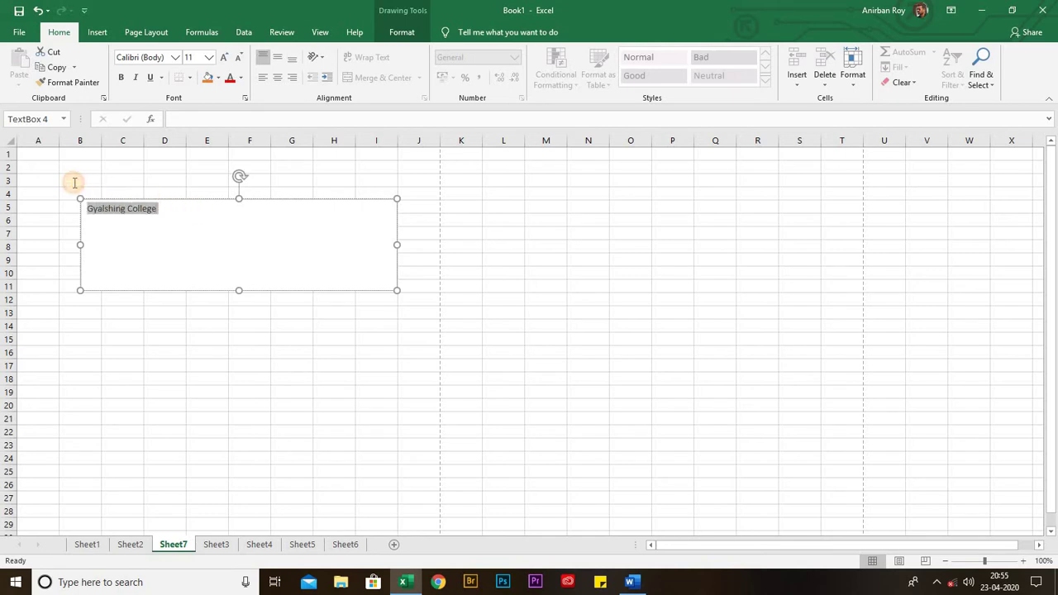
click(210, 57)
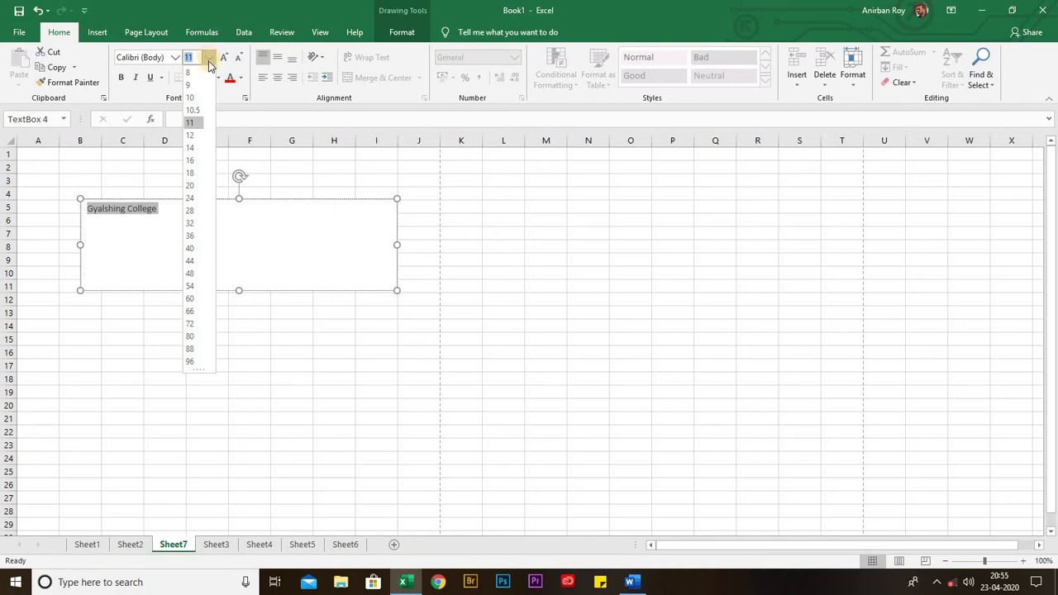
click(190, 260)
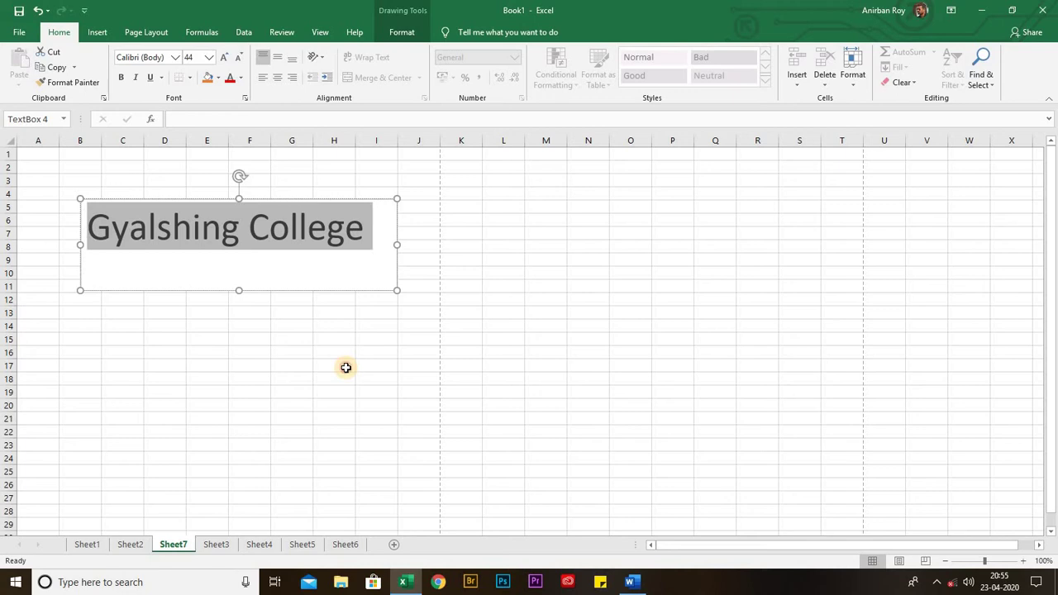
click(345, 367)
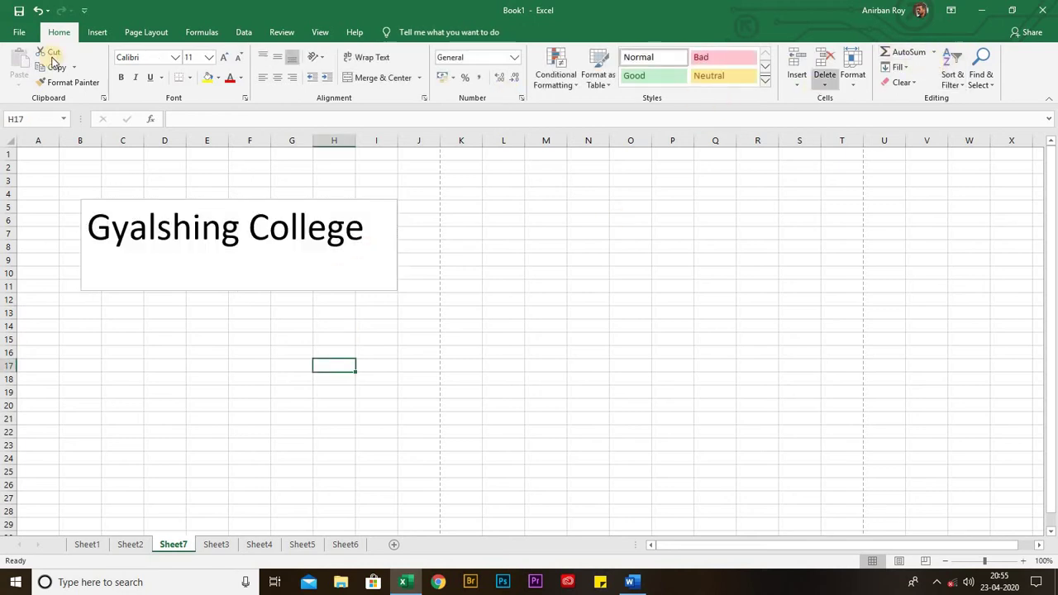
Step: Delete the "Gyalshing College" text box from Sheet7
click(98, 31)
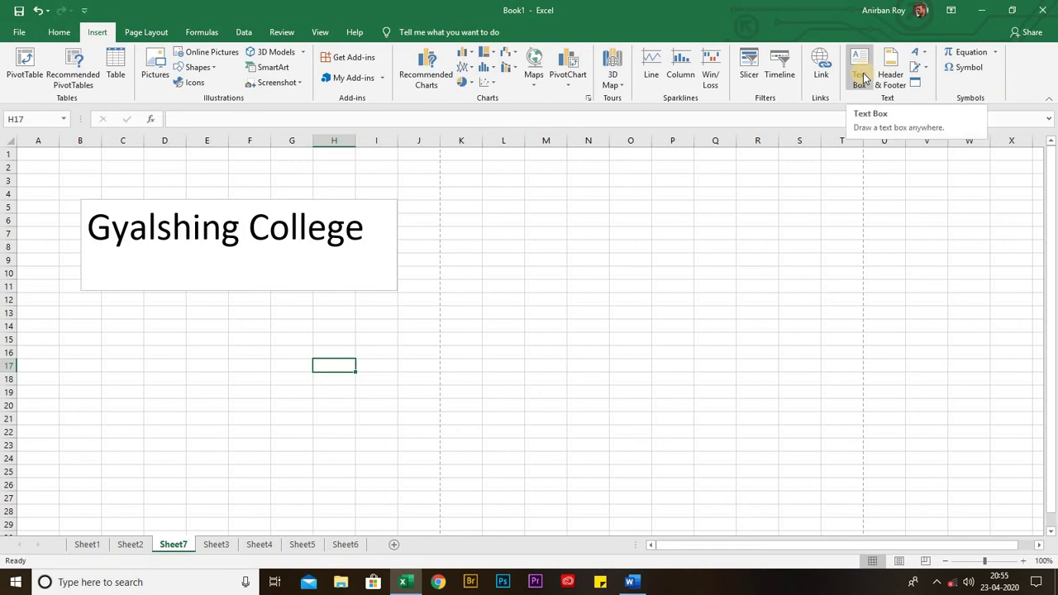
click(84, 206)
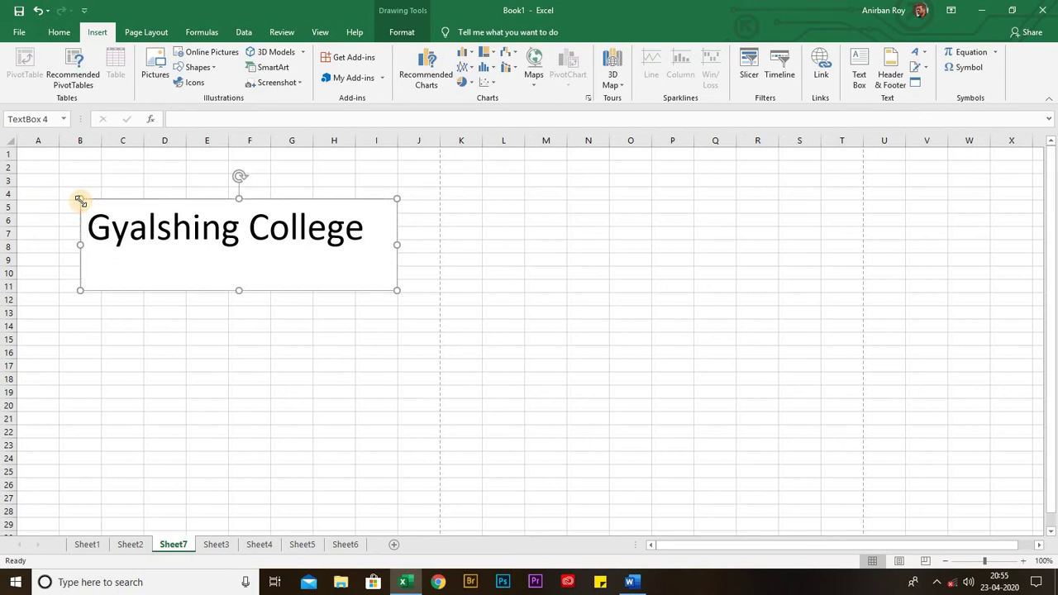
click(81, 201)
key(Delete)
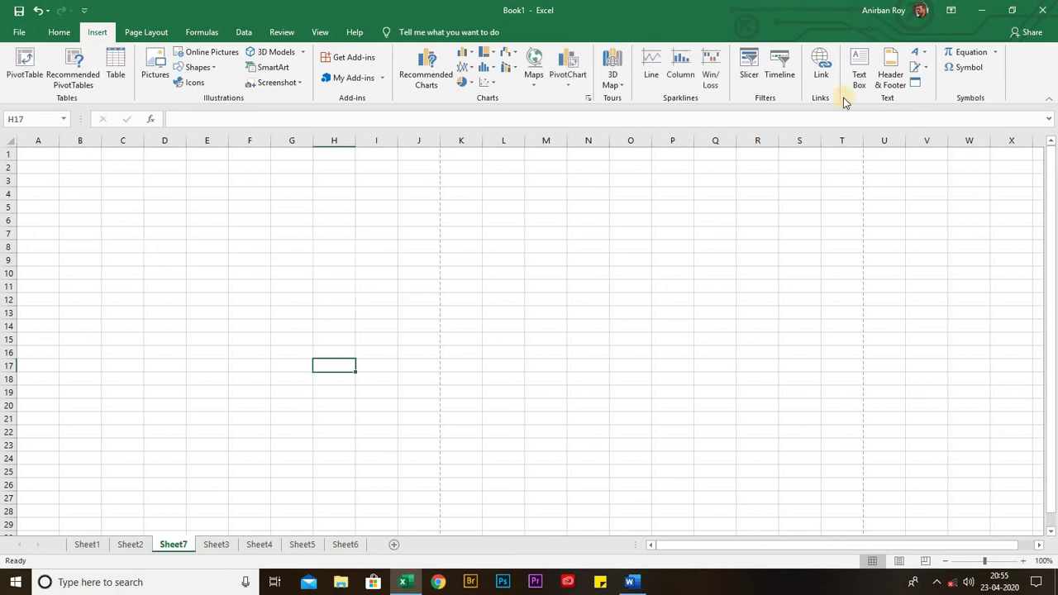
Step: Open the header area of Sheet7 for editing with the Header & Footer command
click(891, 76)
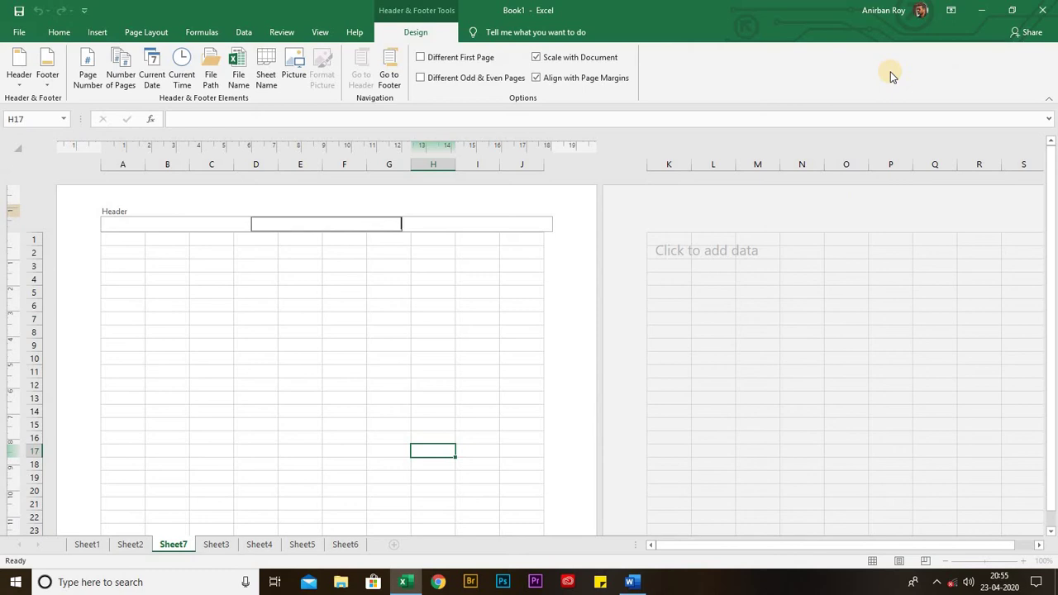
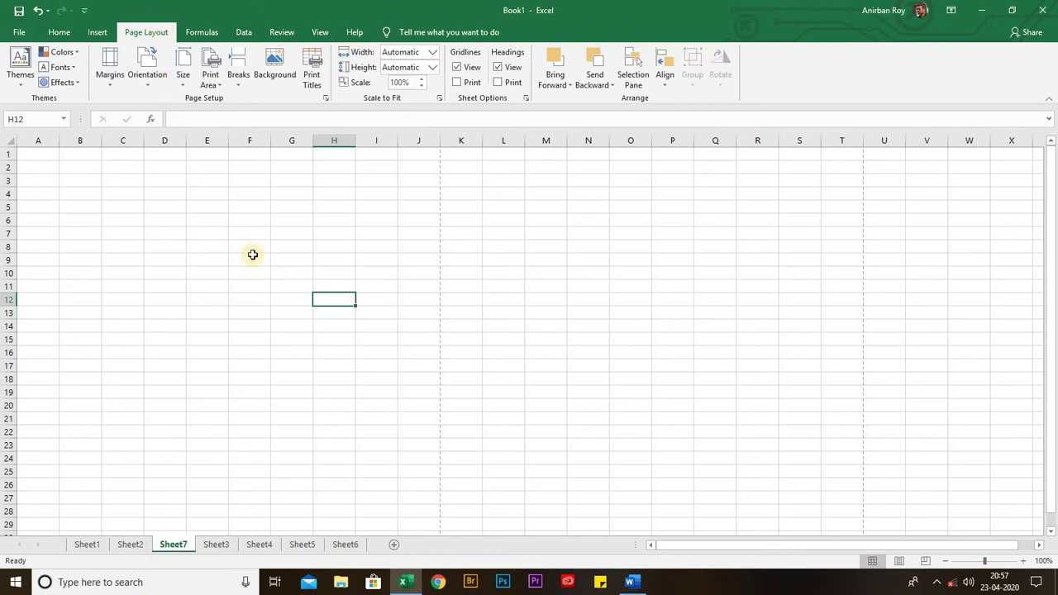
Step: Switch to Sheet2 and review the available page margin presets, orientations and paper sizes
click(129, 544)
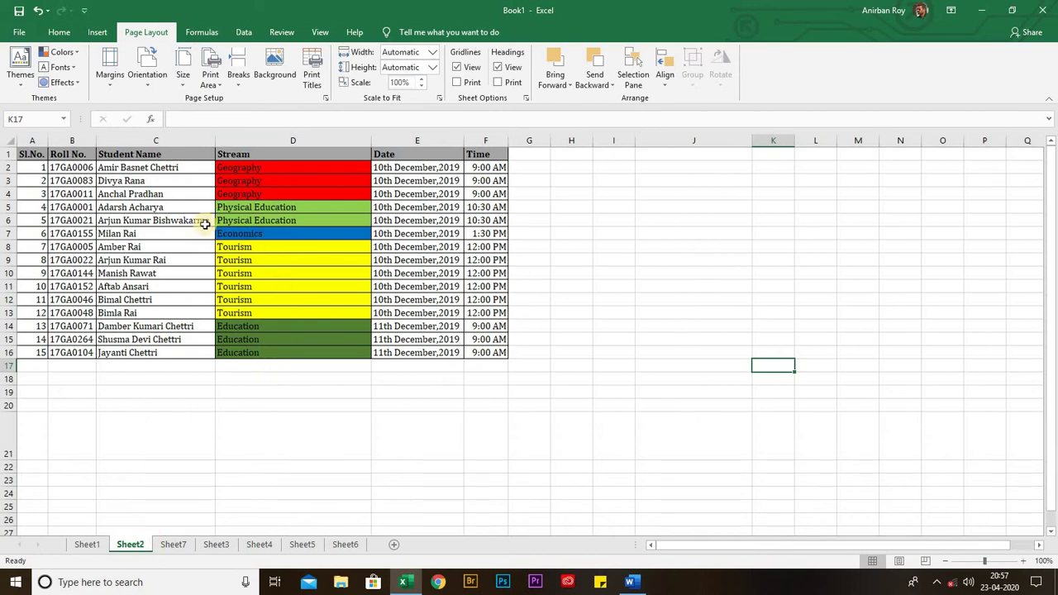
click(113, 84)
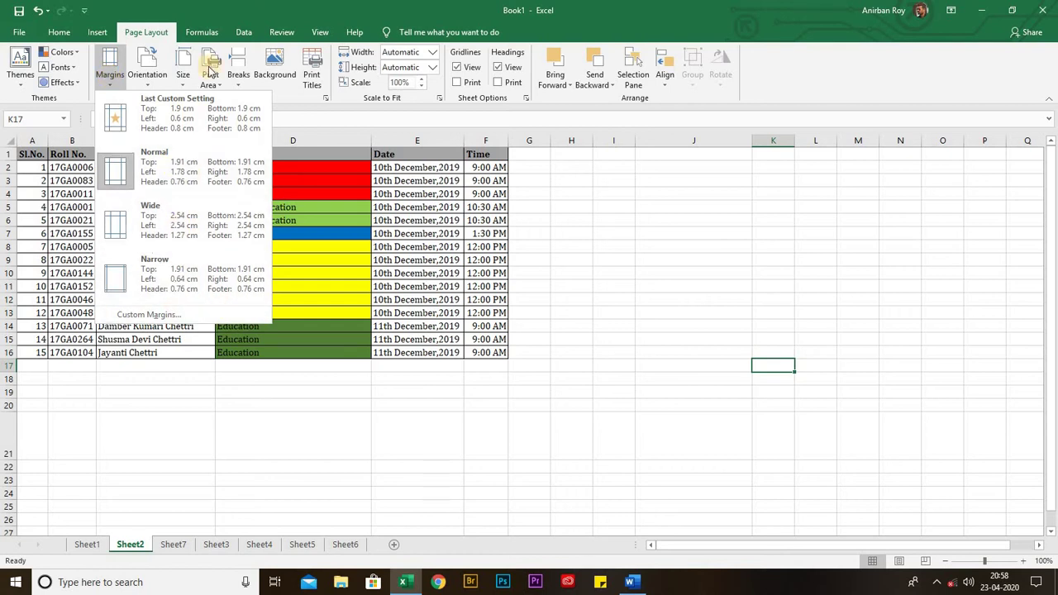
click(242, 13)
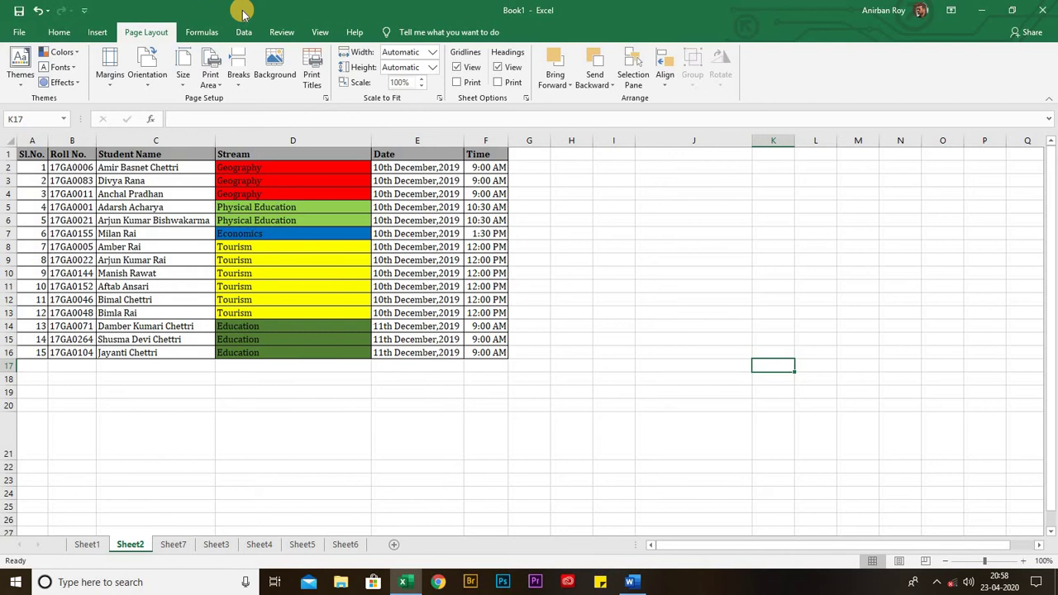
click(146, 83)
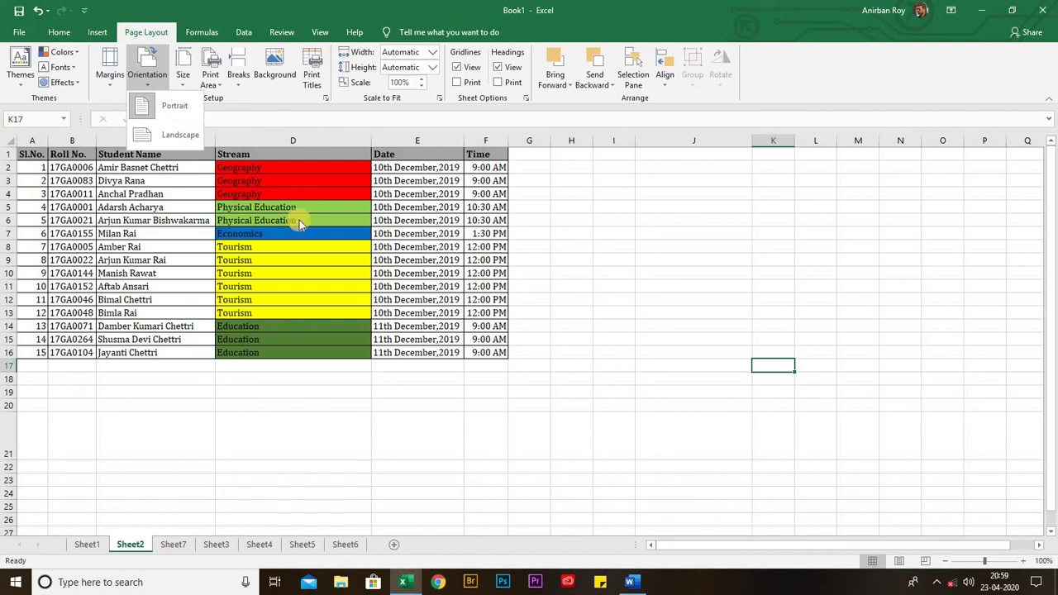
click(222, 16)
click(184, 85)
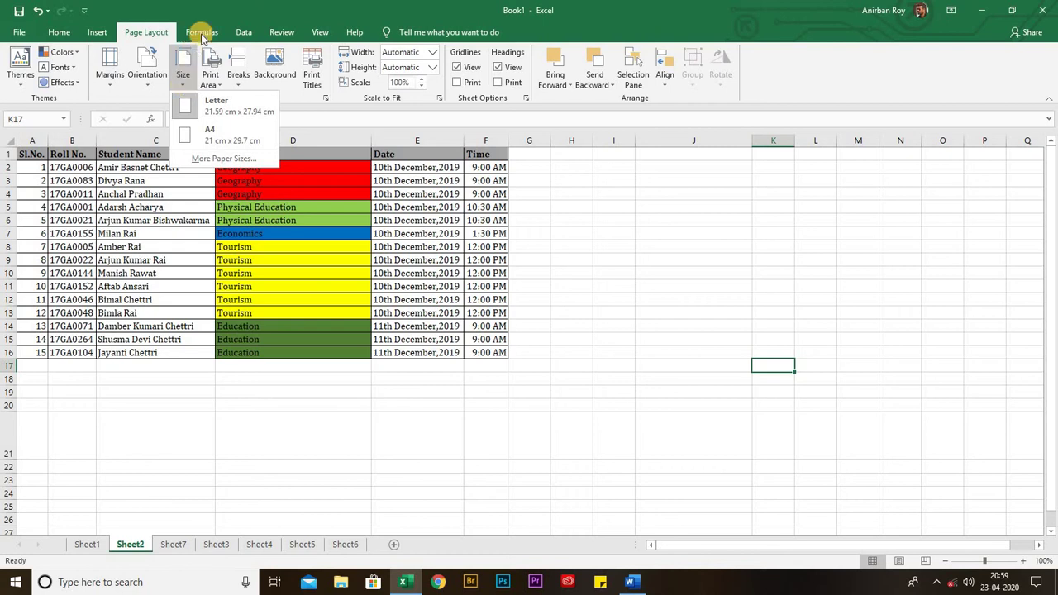
click(258, 154)
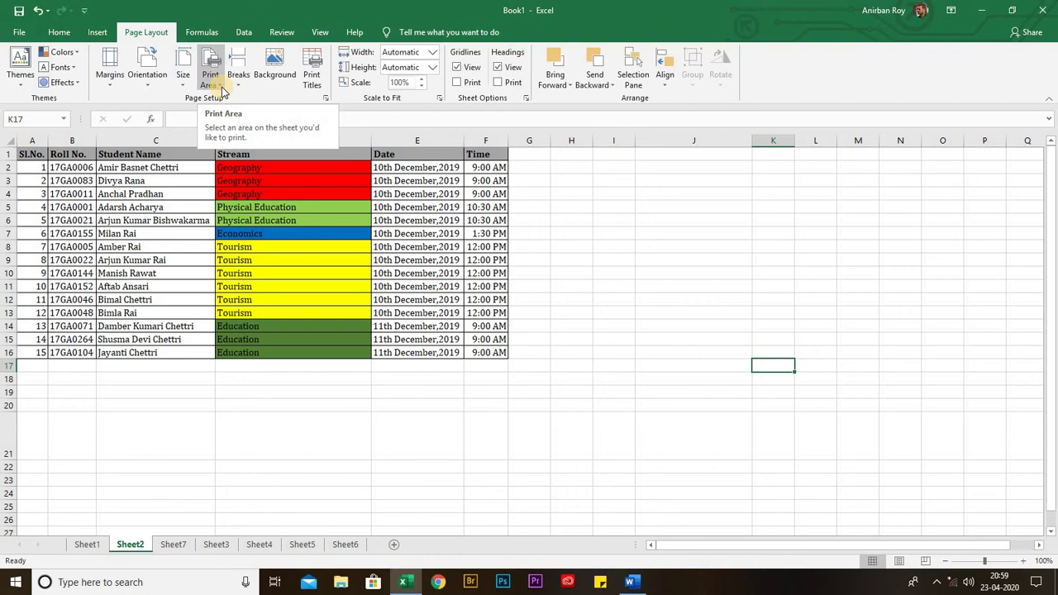
Step: Set the student table A1:F16 on Sheet2 as the print area and deselect the range
click(34, 154)
key(shift+Down)
key(shift+Down)
key(shift+Down)
key(shift+Down)
key(shift+Down)
key(shift+Down)
key(shift+Down)
key(shift+Down)
key(shift+Down)
key(shift+Down)
key(shift+Down)
key(shift+Down)
key(shift+Down)
key(shift+Down)
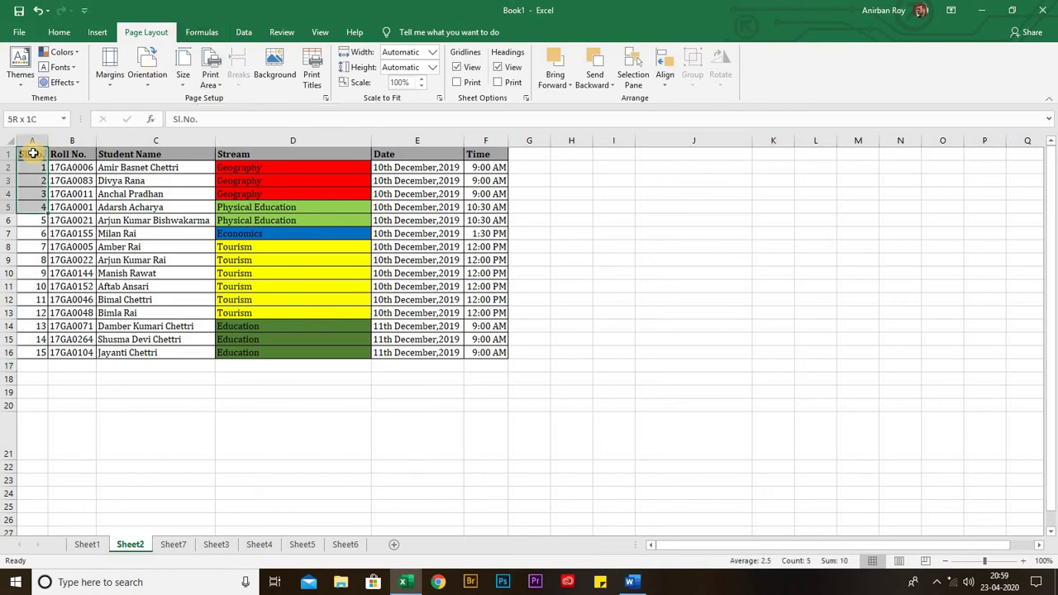
key(shift+Down)
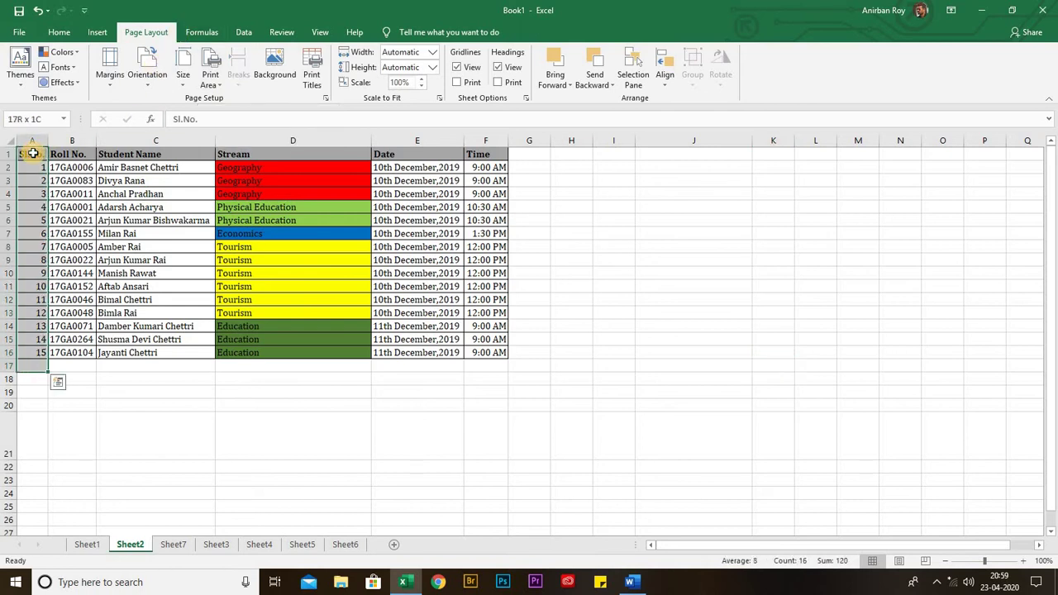
key(shift+Right)
key(shift+Right)
key(shift+Right)
key(shift+Right)
key(shift+Right)
key(shift+Right)
key(shift+Left)
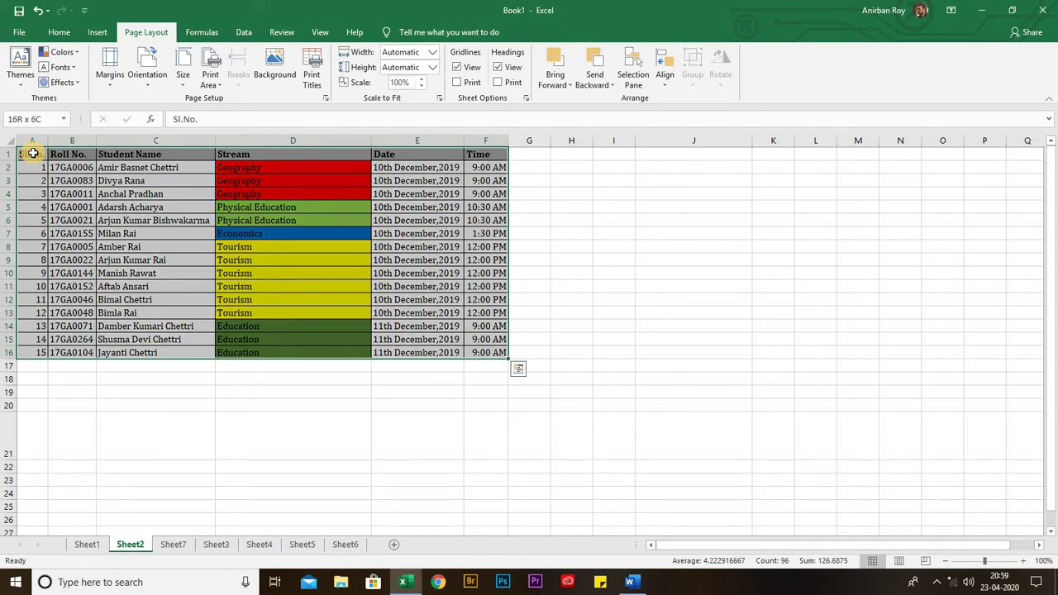
click(211, 78)
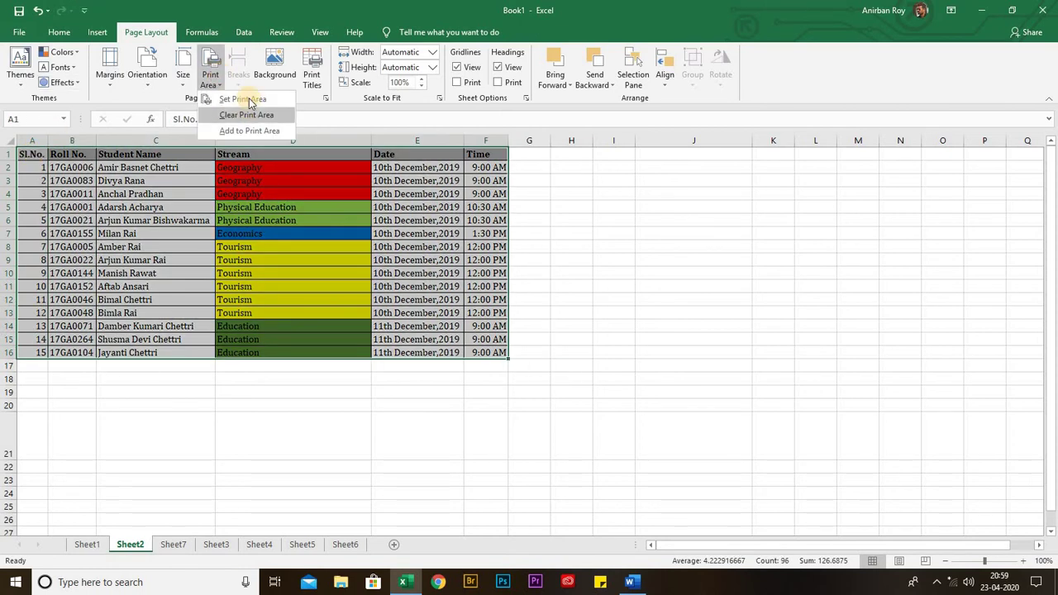
click(249, 97)
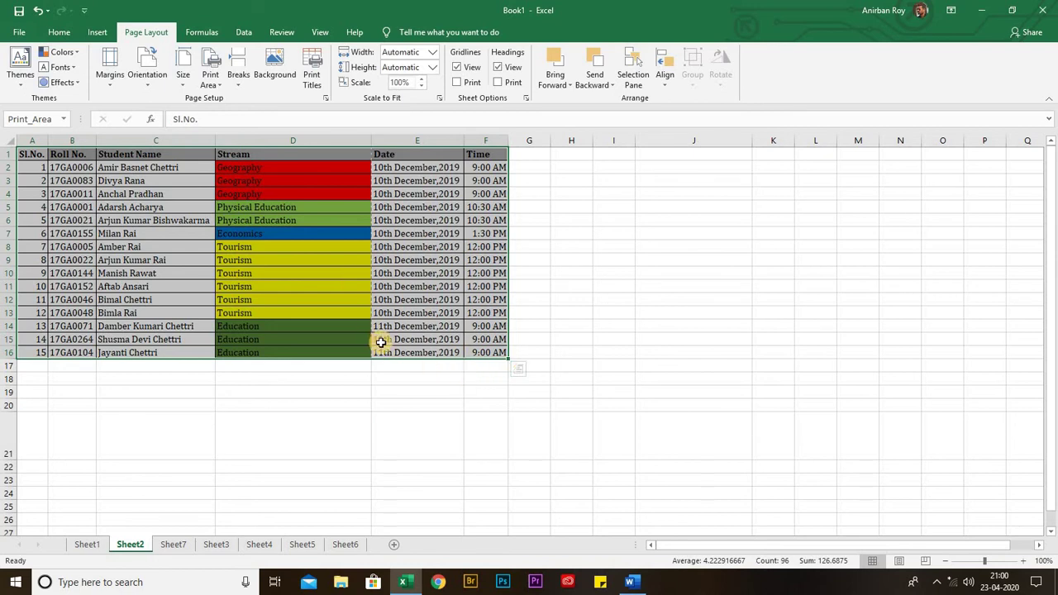
click(382, 413)
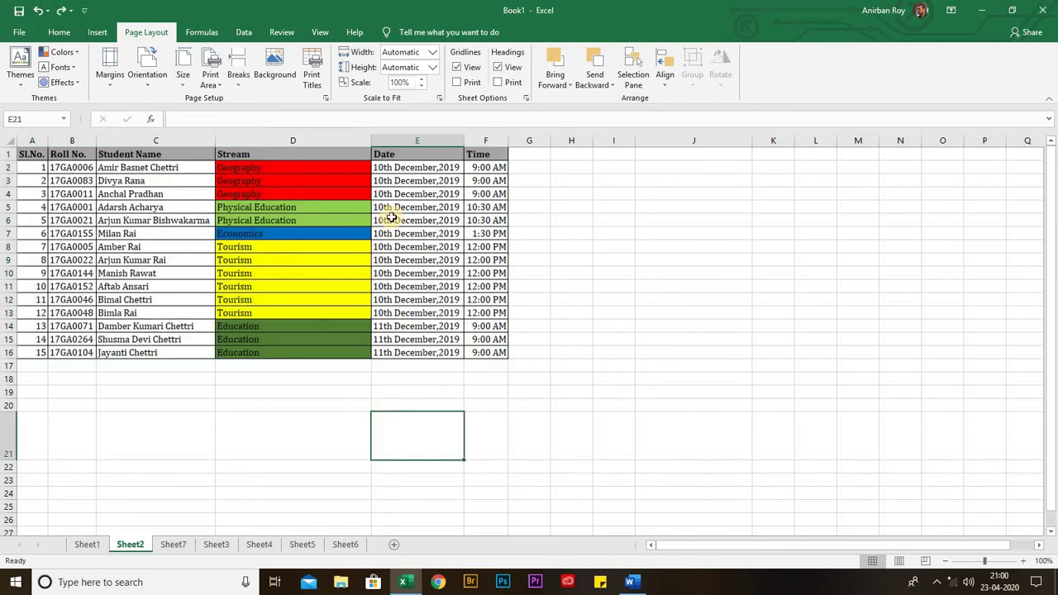
Step: Insert the picture IMG_0451 from the Saved Pictures folder as the background of Sheet2 and look over the result
click(288, 74)
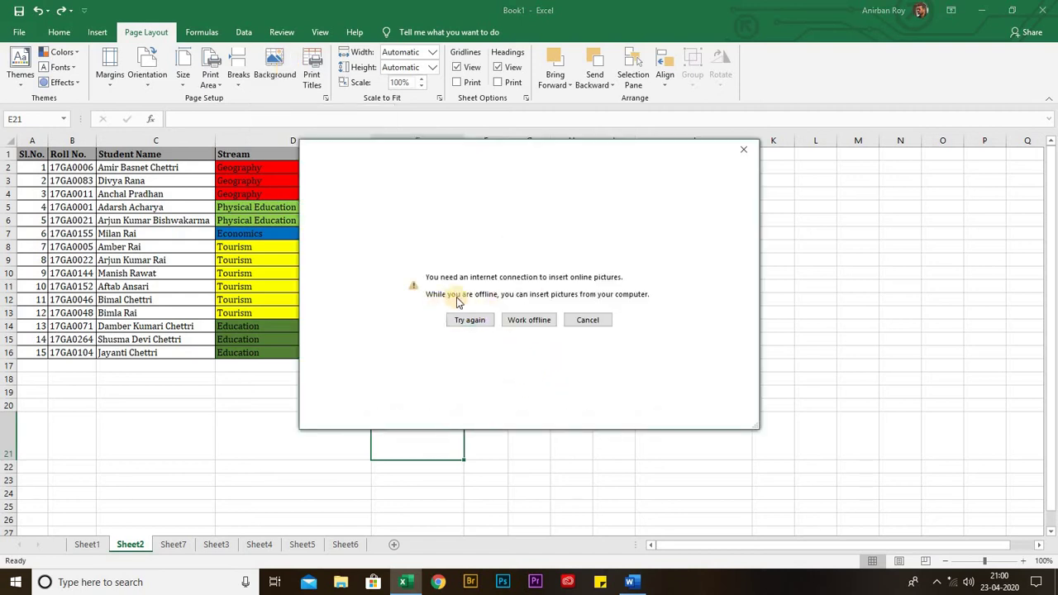
click(536, 321)
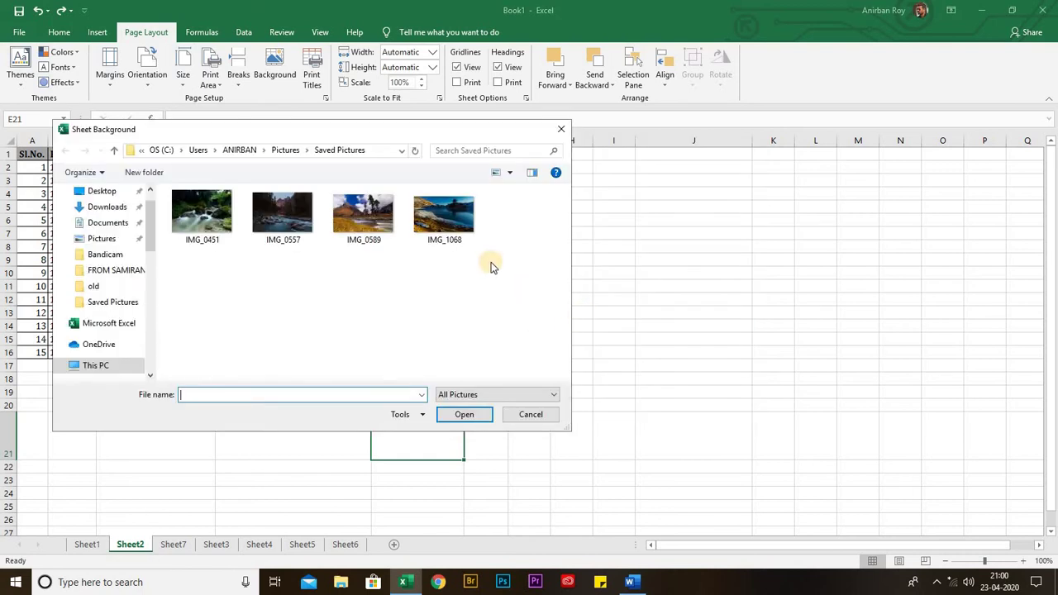
click(191, 213)
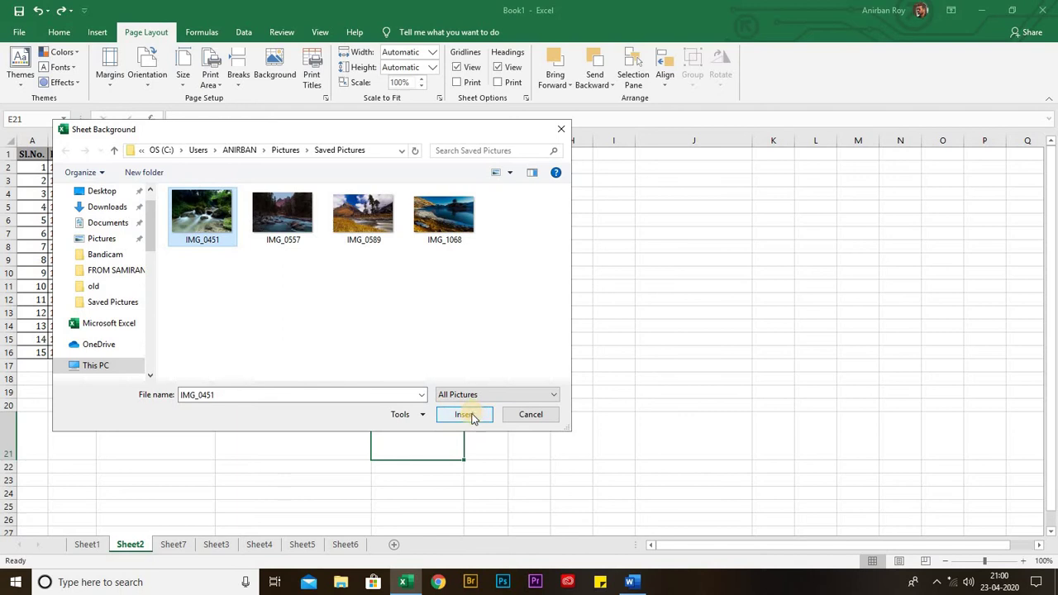
click(468, 416)
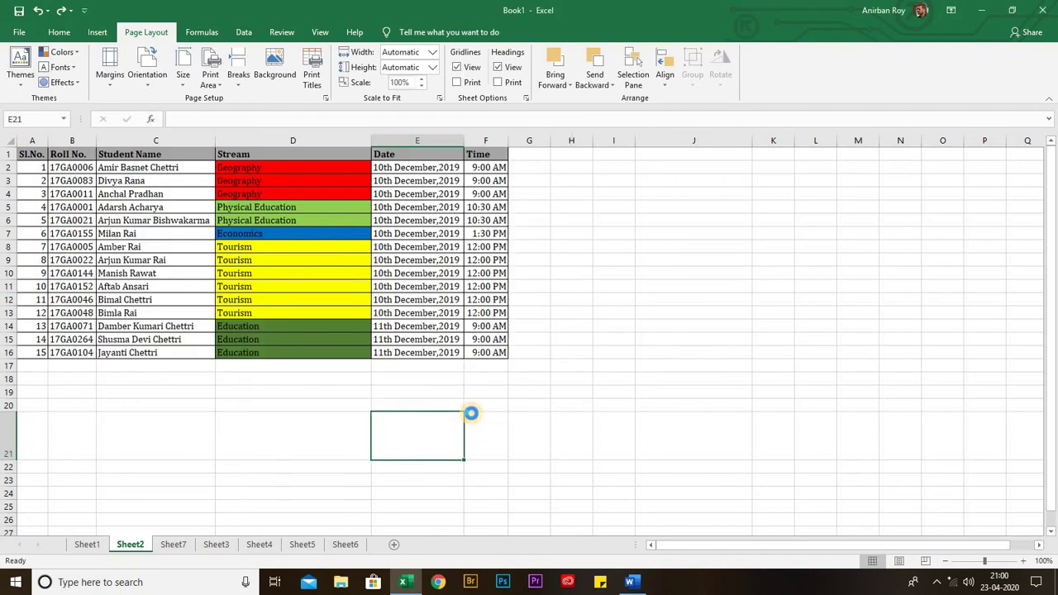
scroll(622, 318, down, 20)
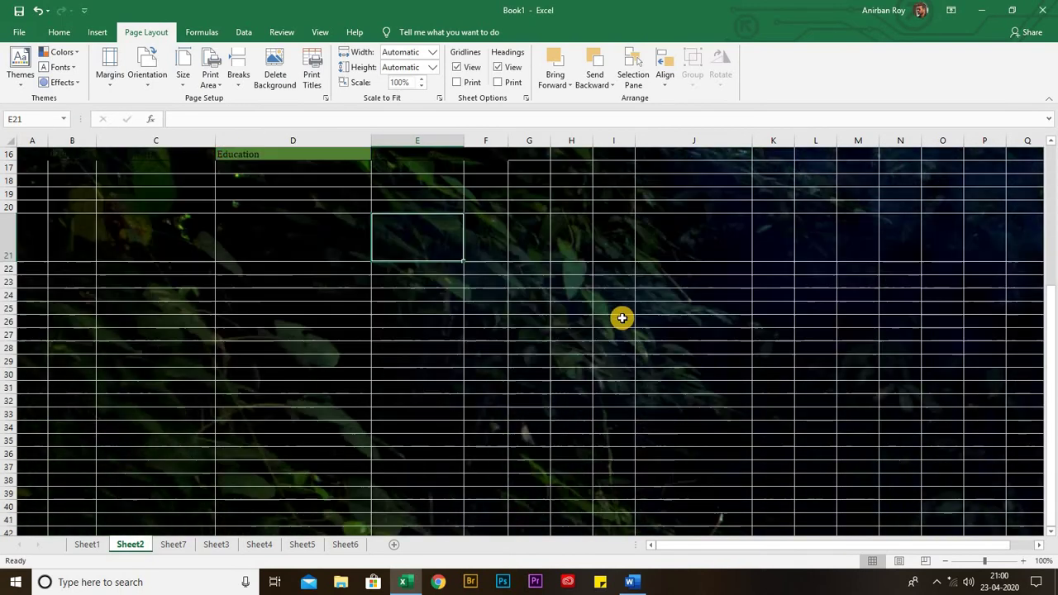
scroll(621, 318, down, 8)
scroll(622, 318, up, 17)
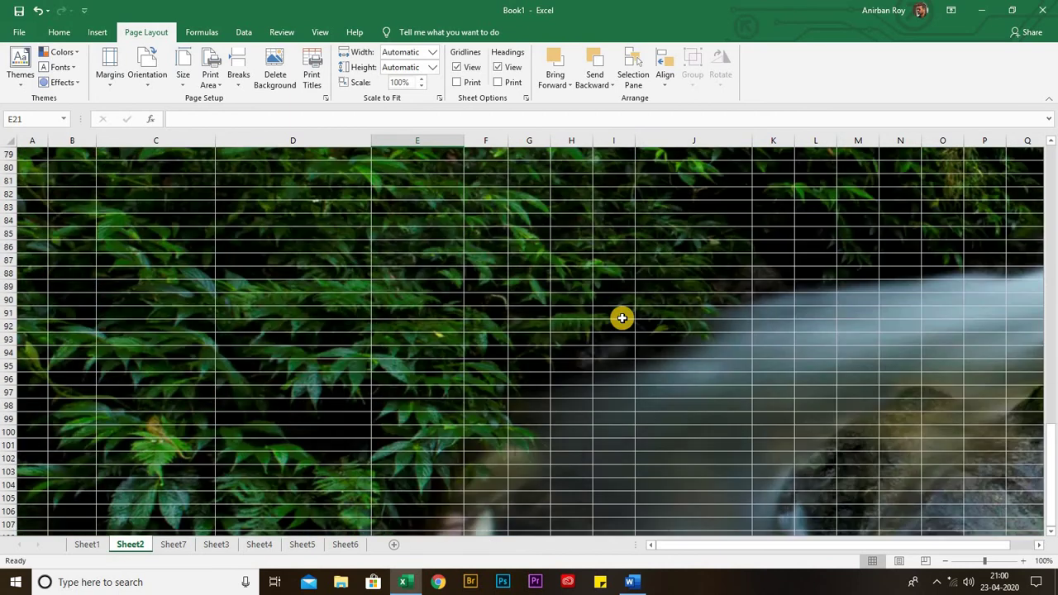
scroll(621, 318, up, 12)
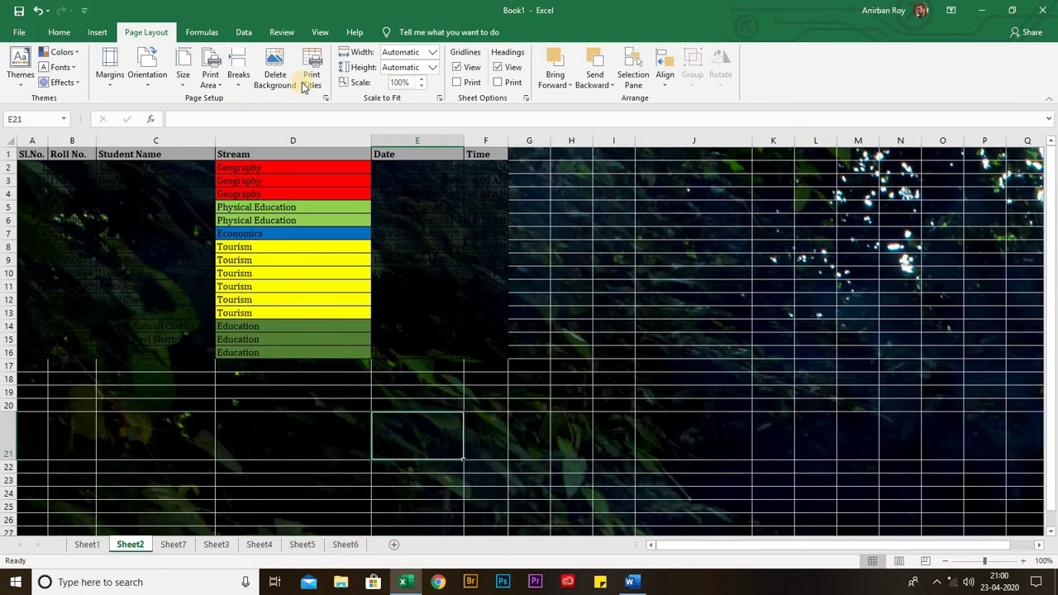
Step: Delete the background picture from Sheet2
click(275, 68)
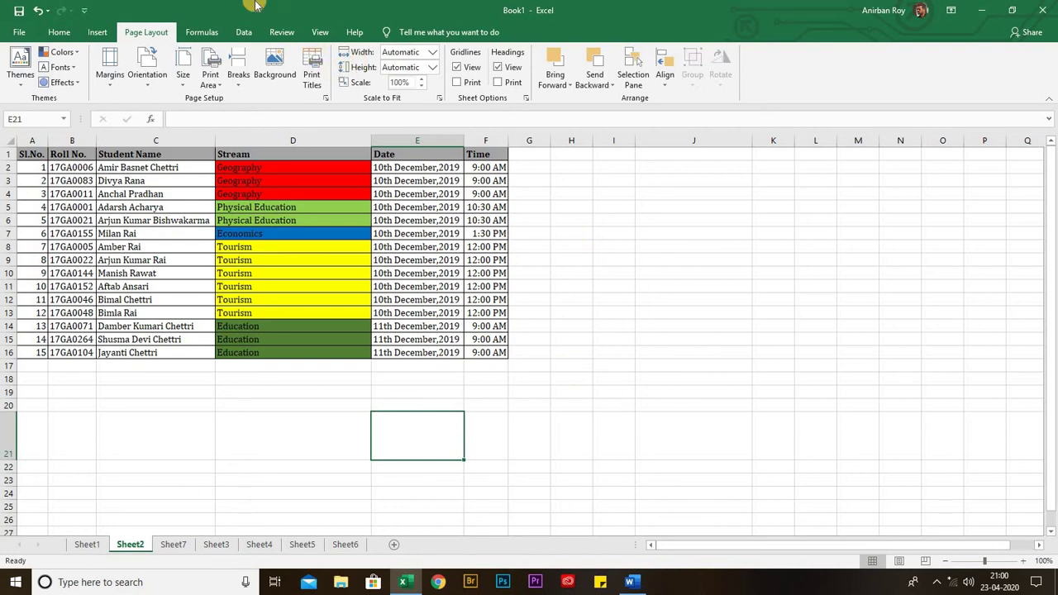
click(207, 33)
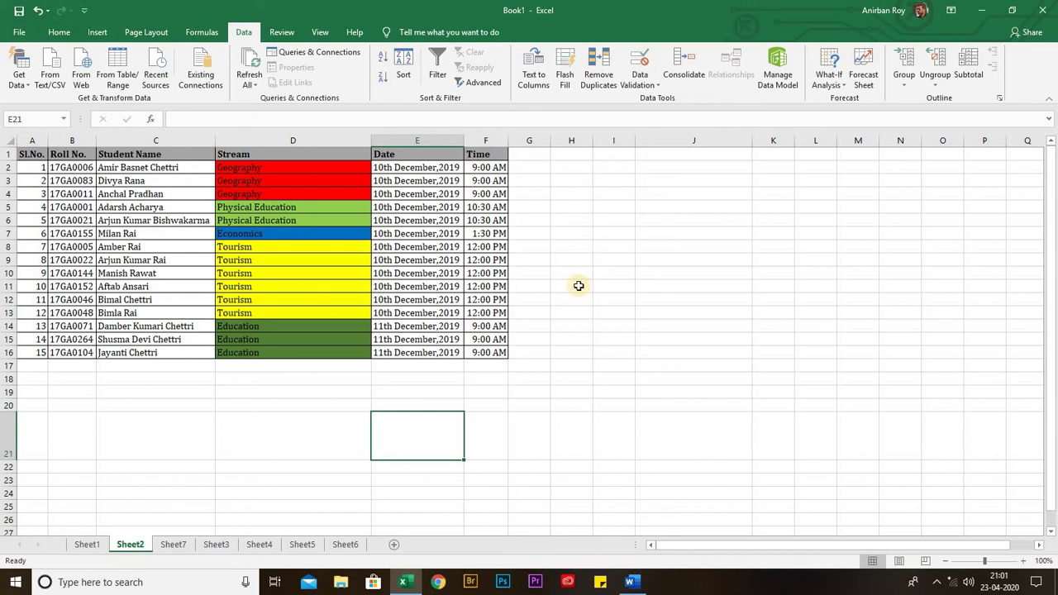
Step: Switch to Sheet3 and look through the student list, examining how the records are grouped by stream, date and time
click(215, 545)
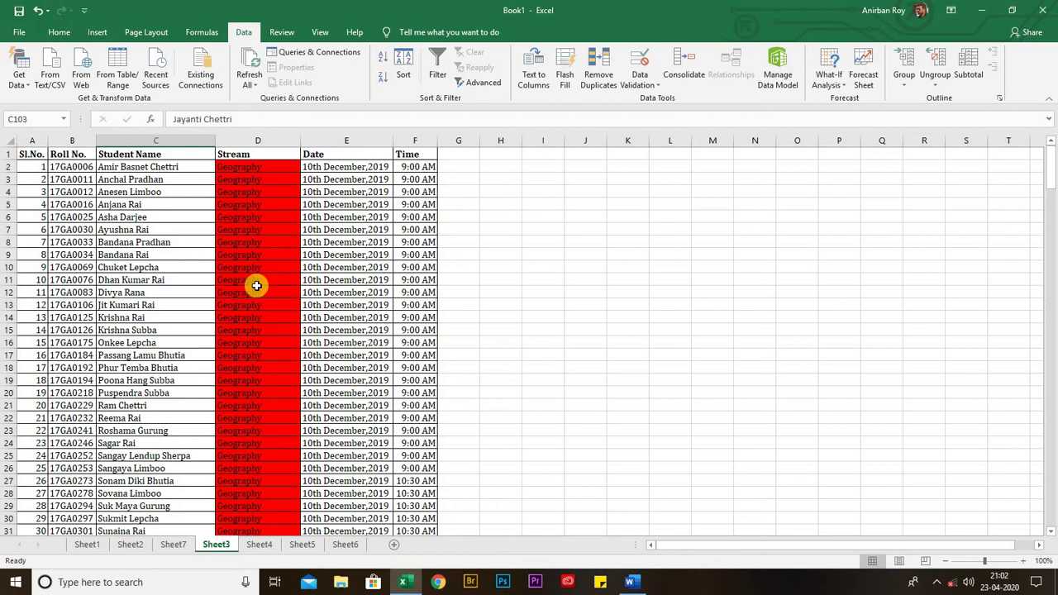
scroll(397, 312, down, 9)
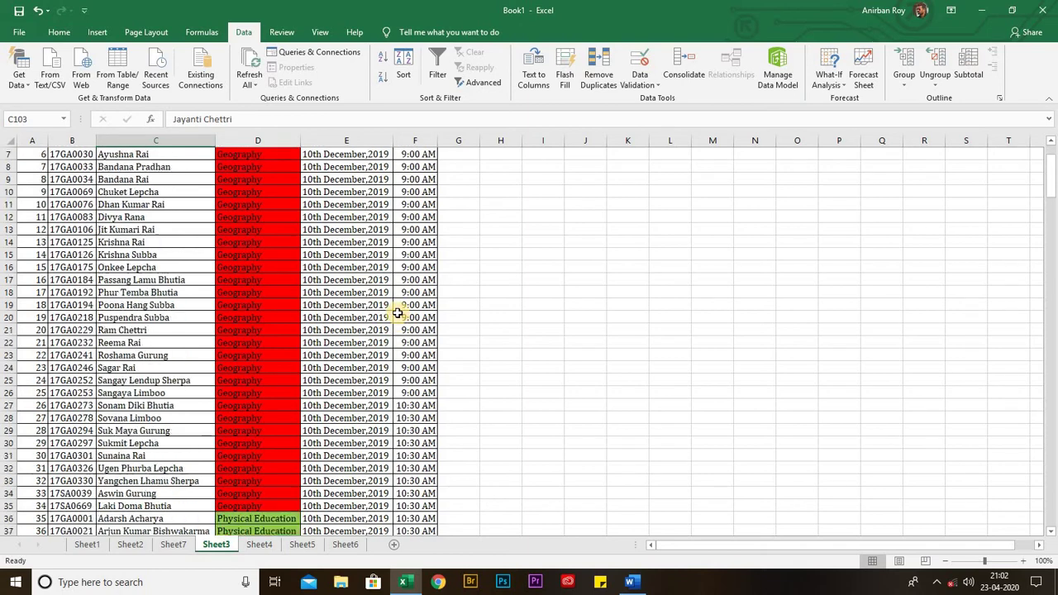
scroll(397, 312, down, 20)
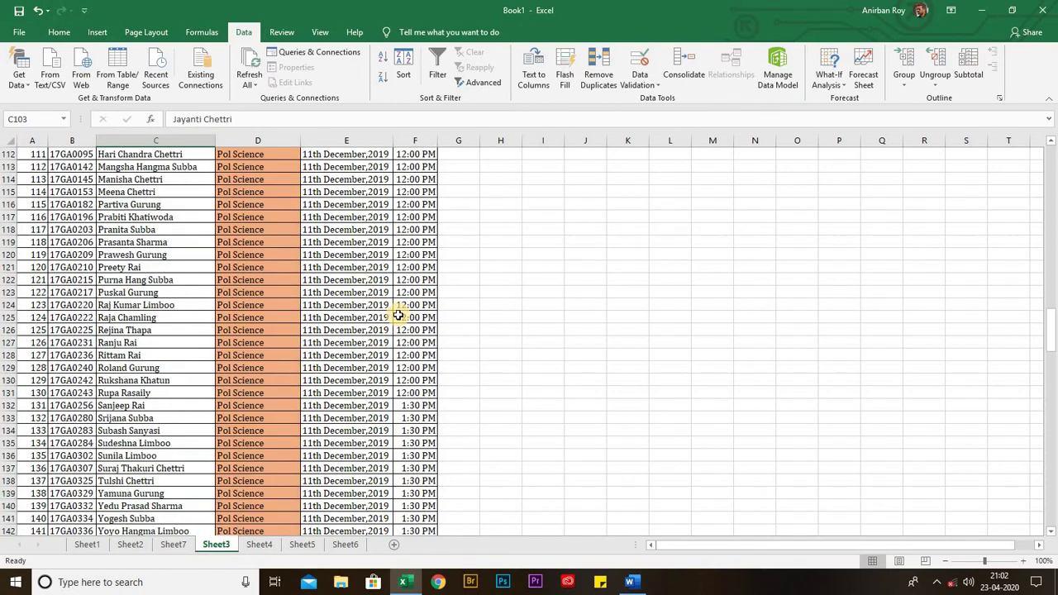
scroll(399, 315, down, 20)
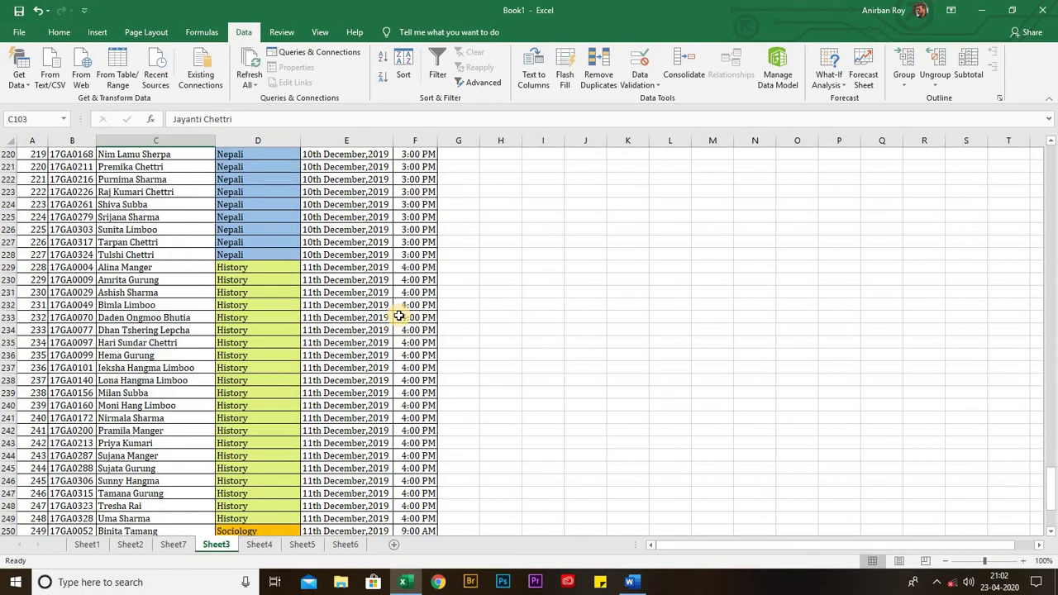
scroll(398, 315, up, 20)
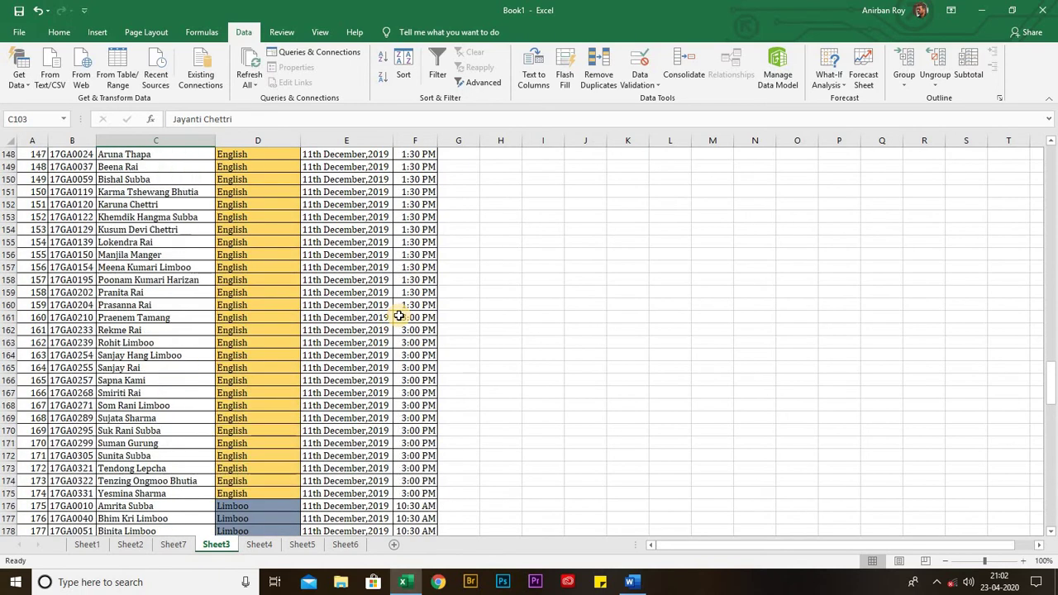
scroll(399, 315, up, 20)
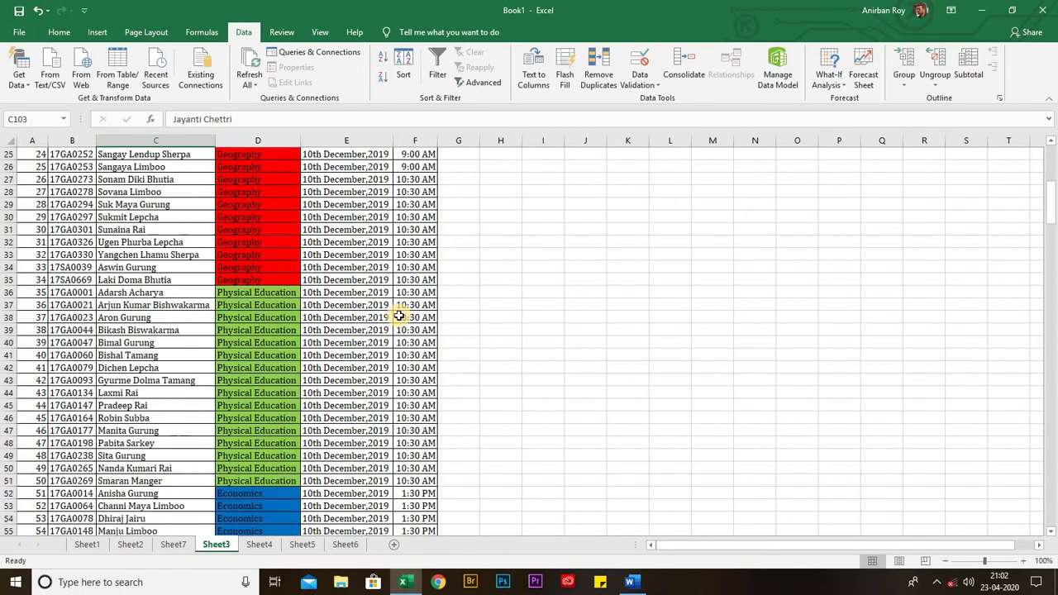
scroll(398, 315, up, 1)
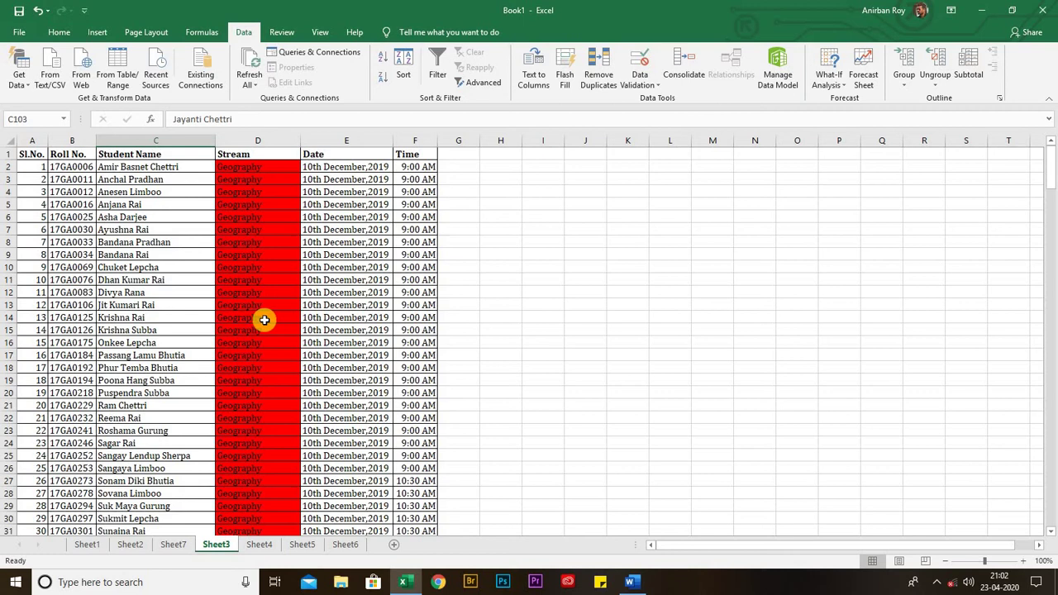
scroll(316, 320, down, 5)
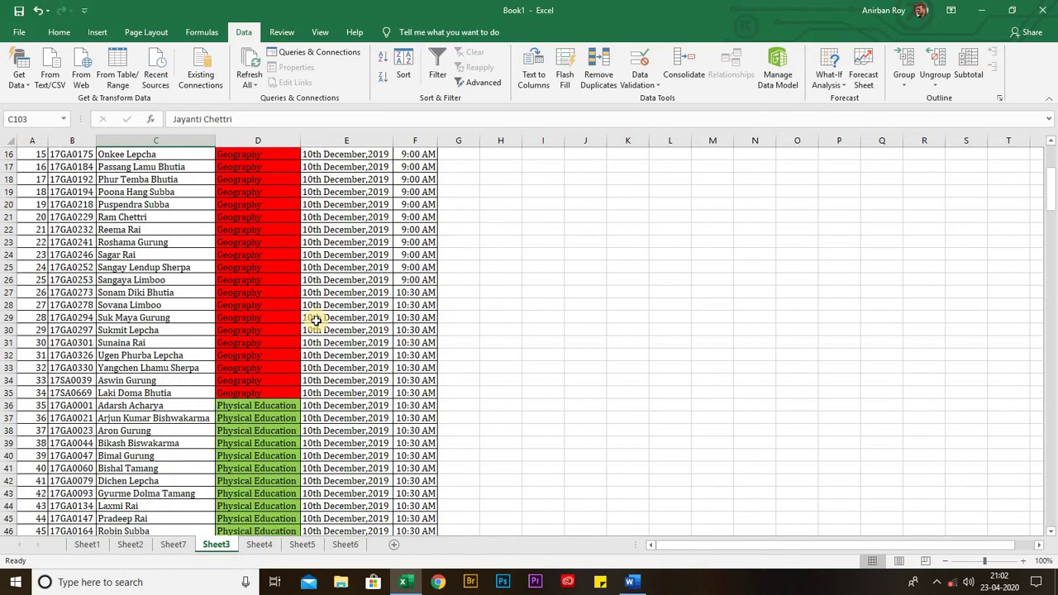
scroll(316, 320, up, 5)
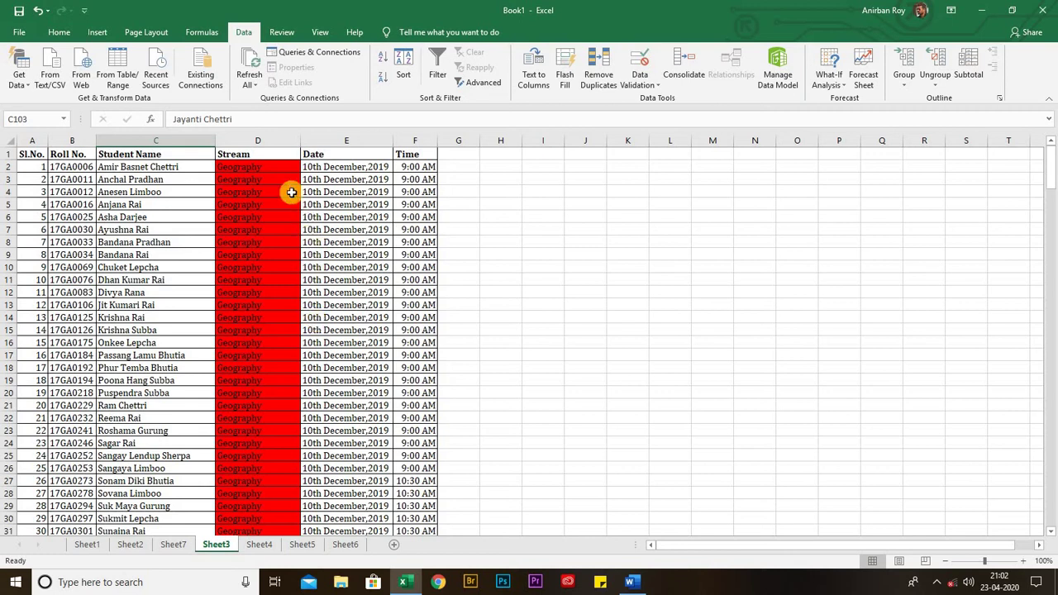
Step: Select the whole Stream column on Sheet3 and turn on filtering for it
click(272, 141)
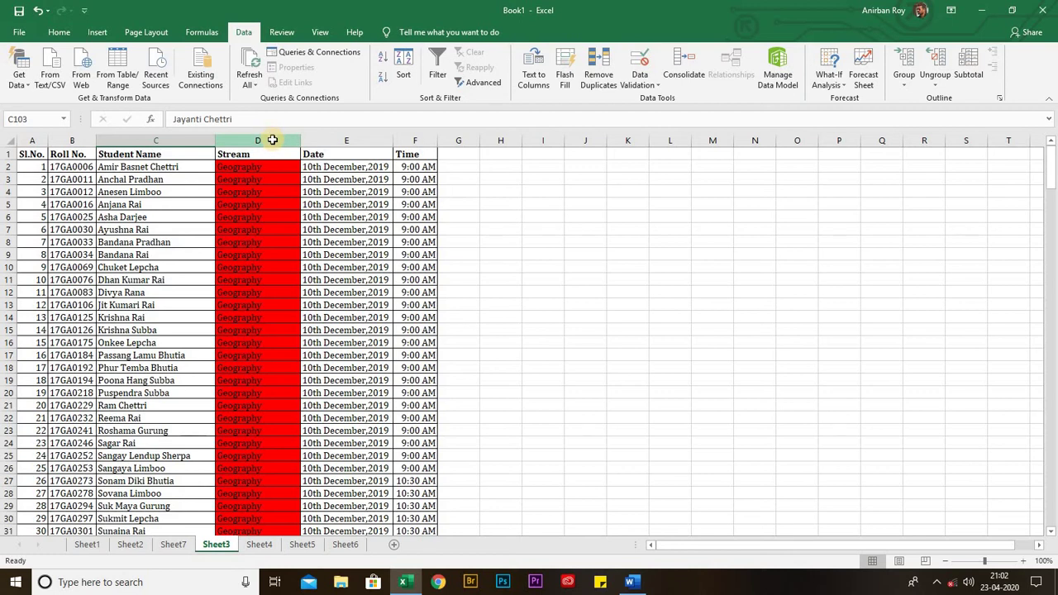
click(272, 137)
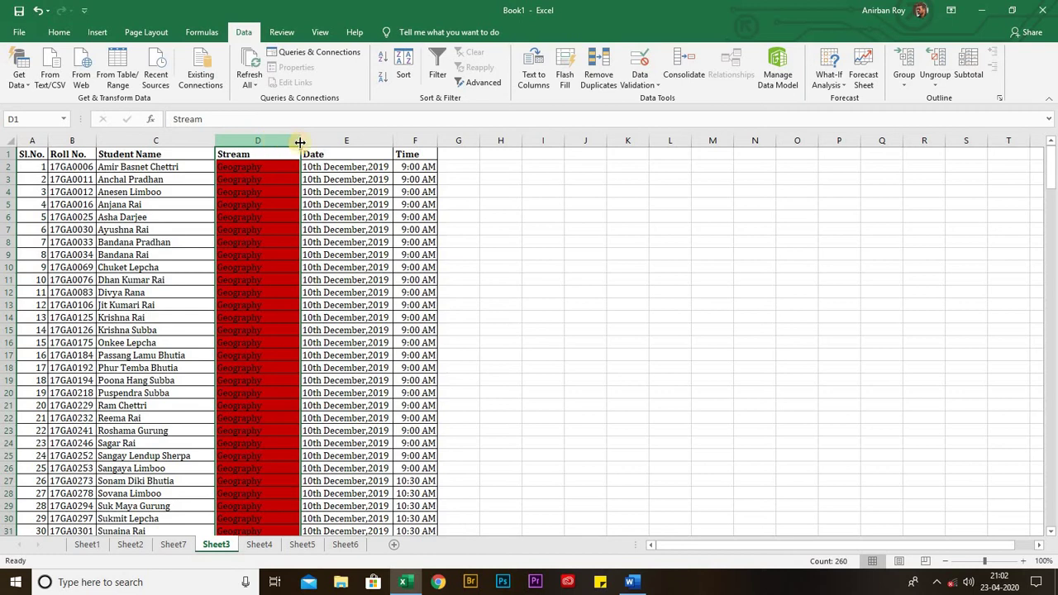
click(438, 68)
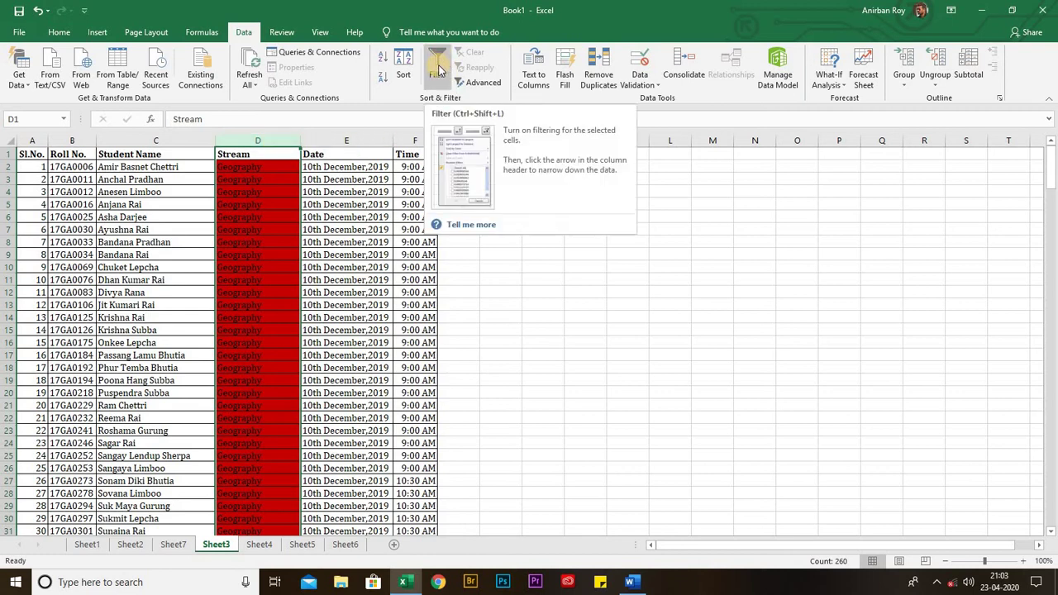
click(438, 70)
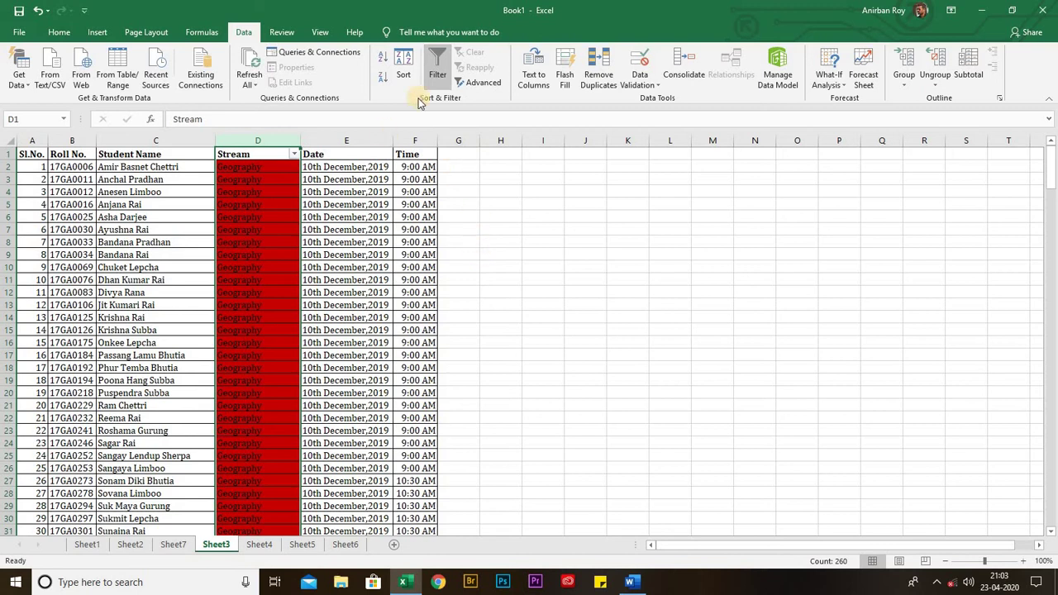
click(434, 71)
click(434, 70)
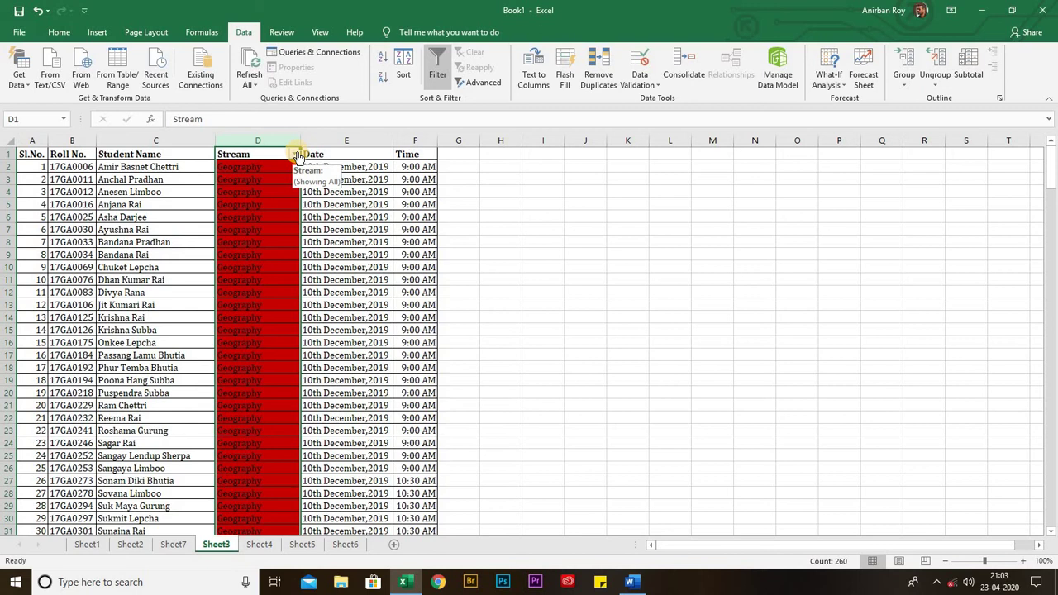
Step: Filter the Stream column on Sheet3 so that only the Tourism records are shown
click(297, 156)
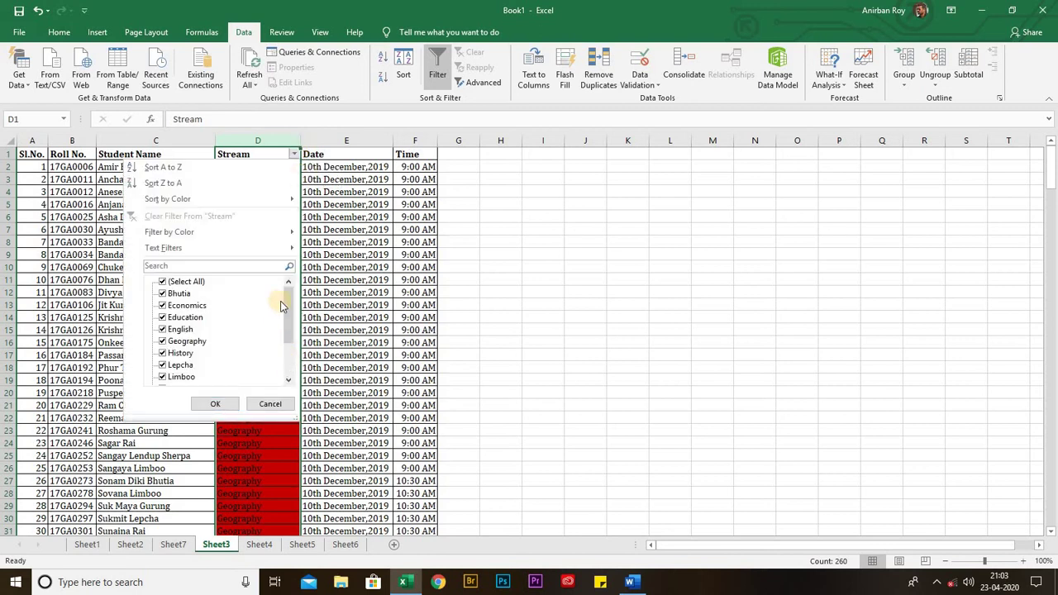
scroll(290, 294, down, 2)
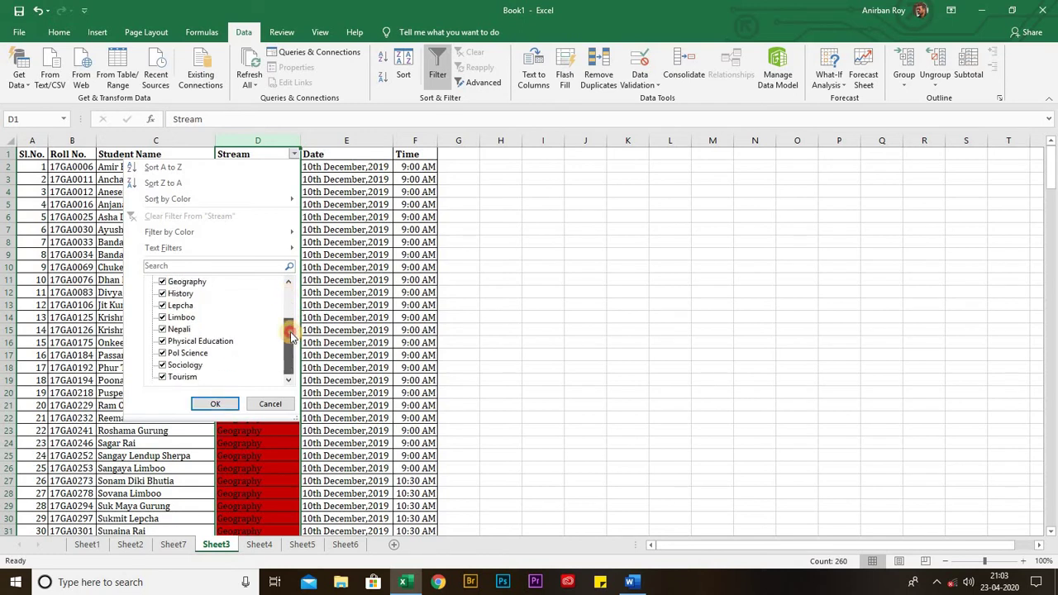
scroll(289, 294, up, 2)
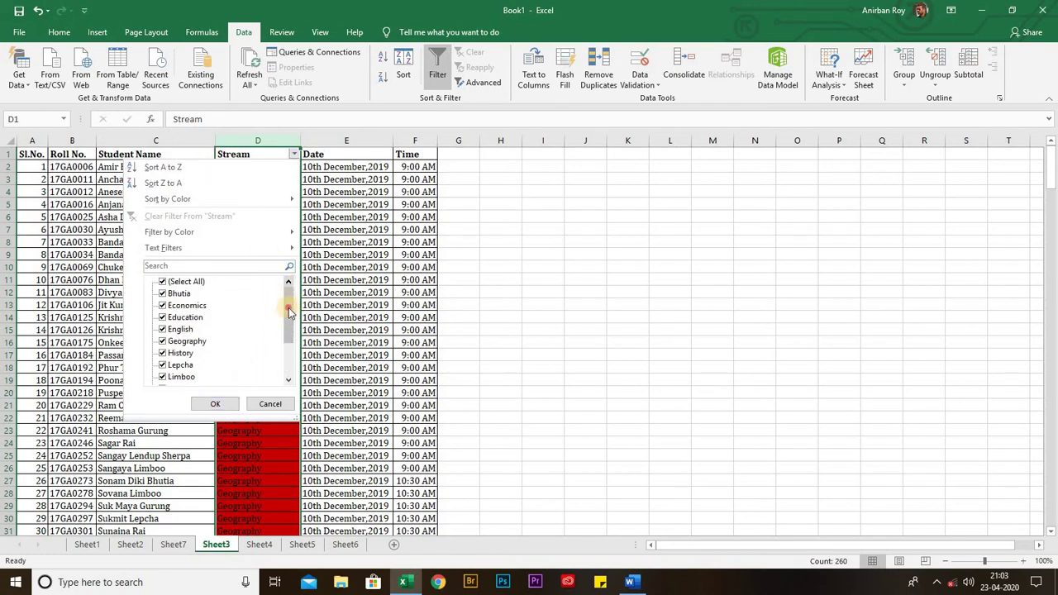
drag(289, 311, 288, 283)
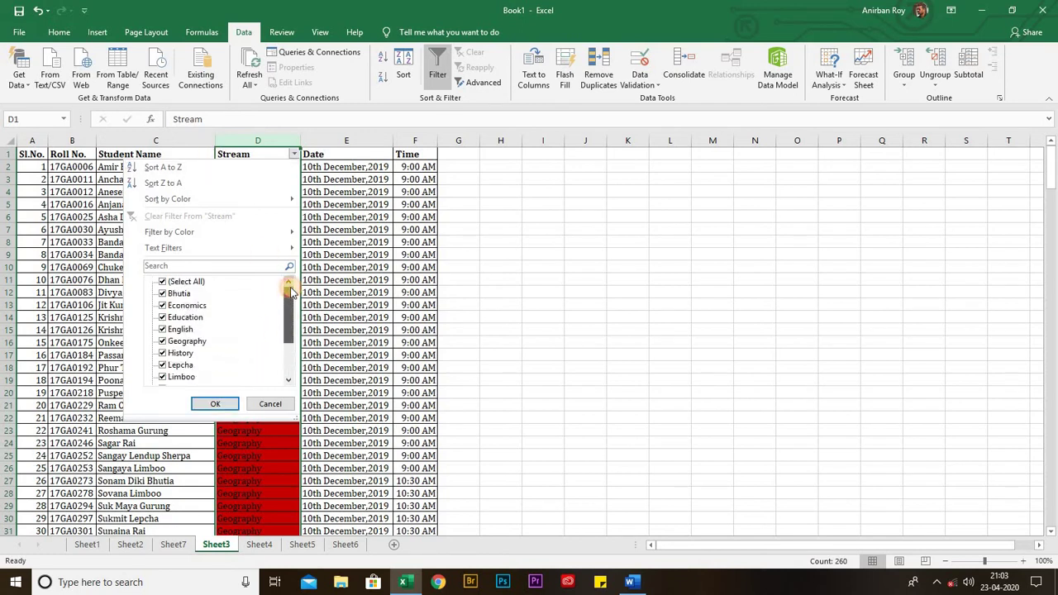
click(164, 283)
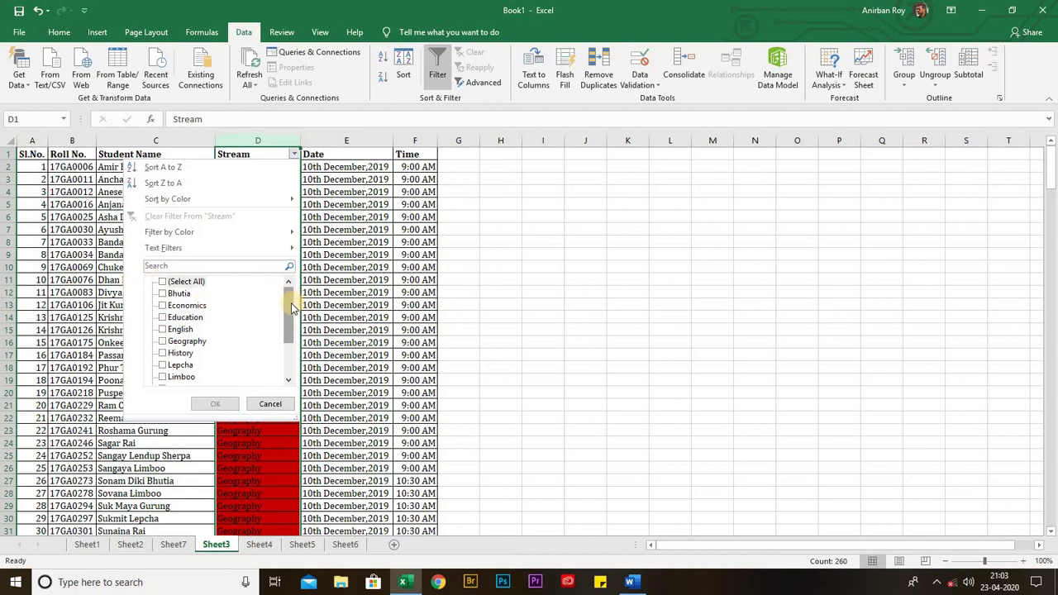
drag(291, 308, 289, 339)
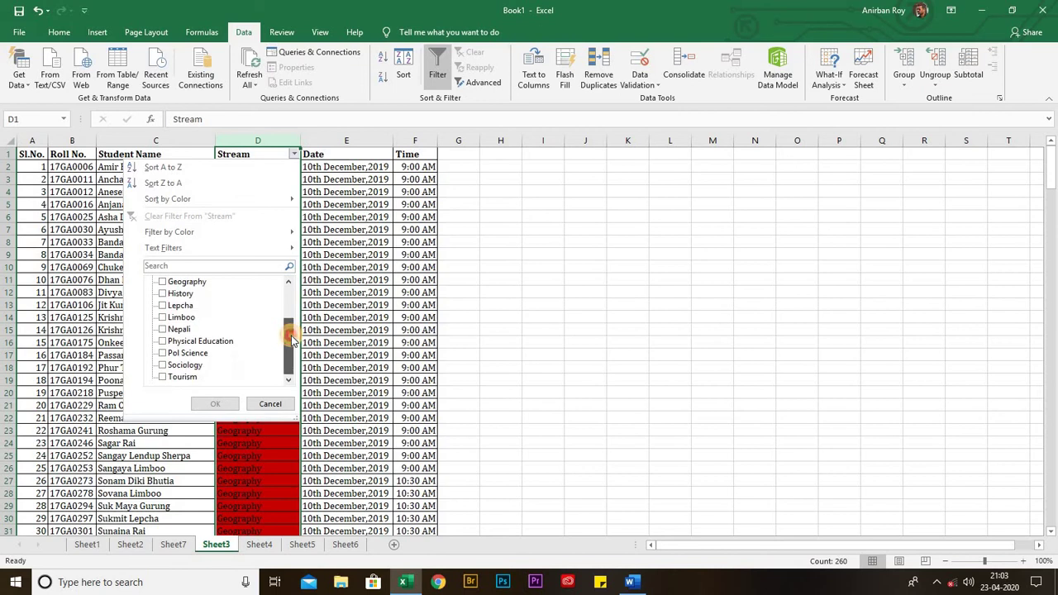
click(175, 377)
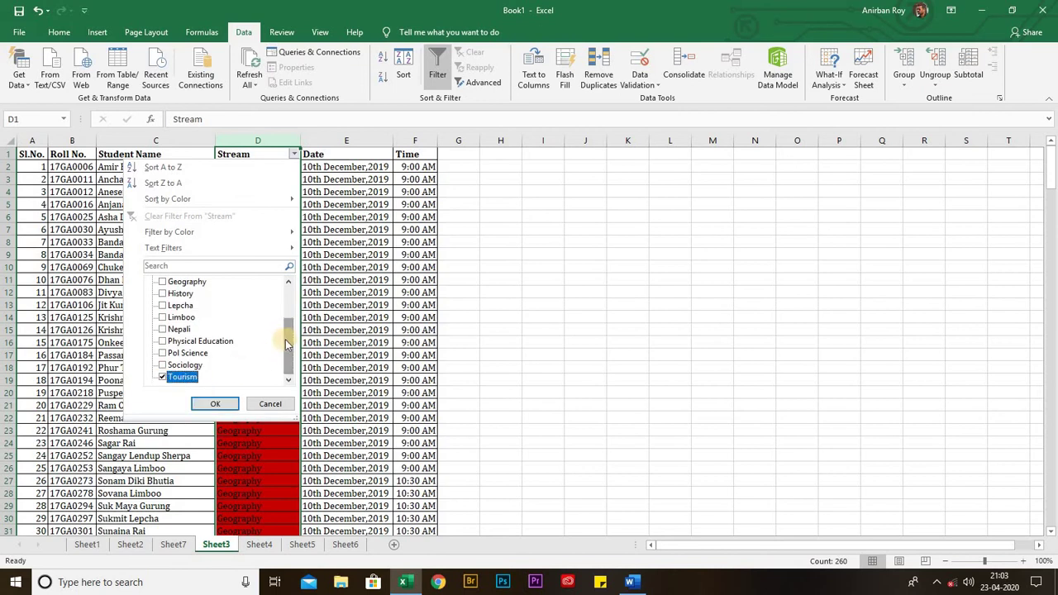
click(218, 404)
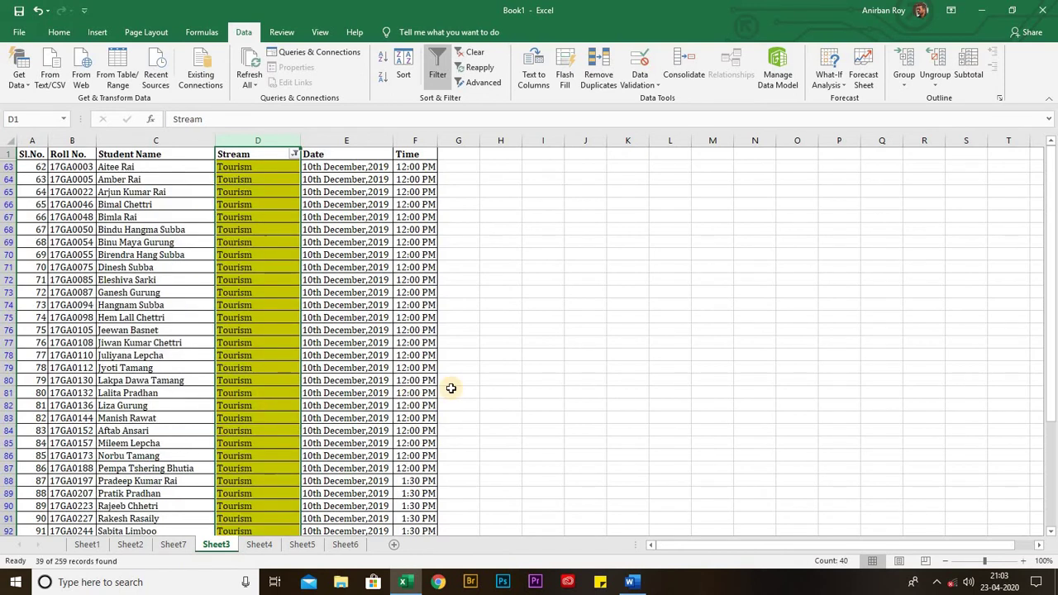
Step: Look through the filtered Tourism students and clear the filter from the student list
scroll(451, 388, down, 8)
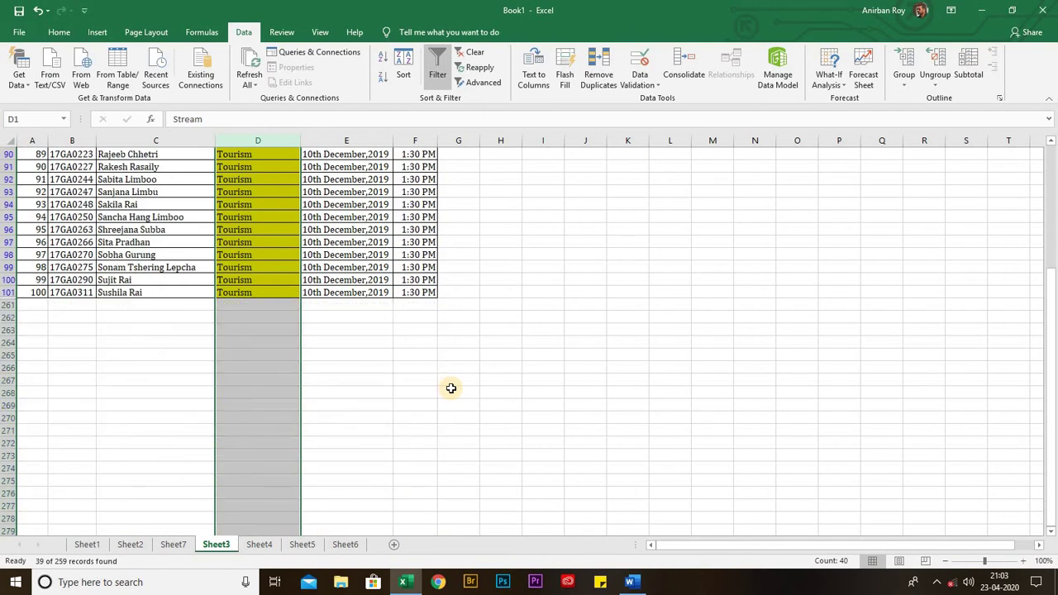
scroll(451, 387, up, 8)
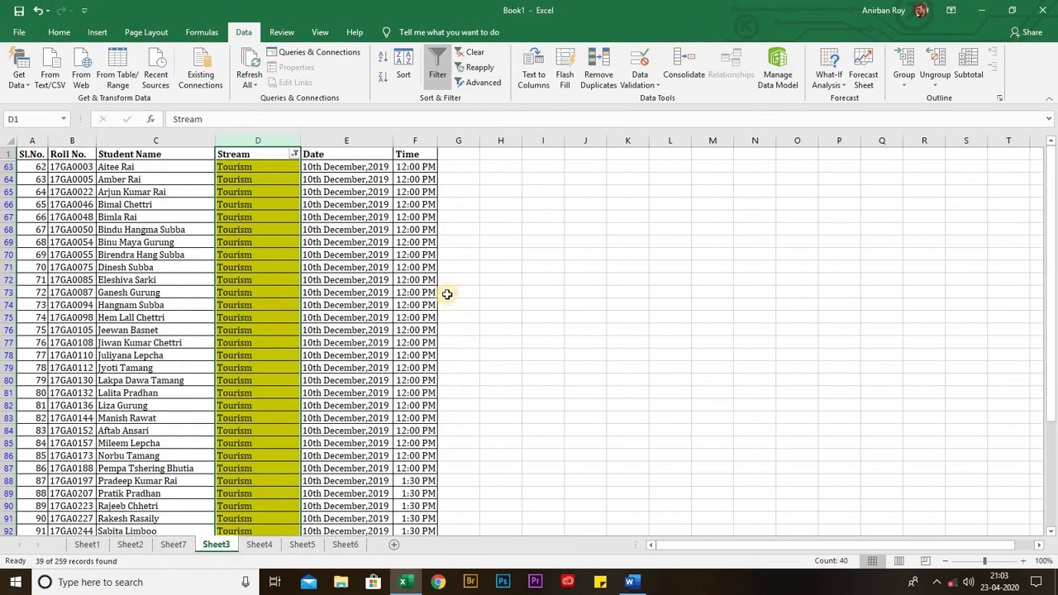
scroll(448, 294, down, 4)
scroll(447, 294, up, 4)
scroll(447, 294, down, 4)
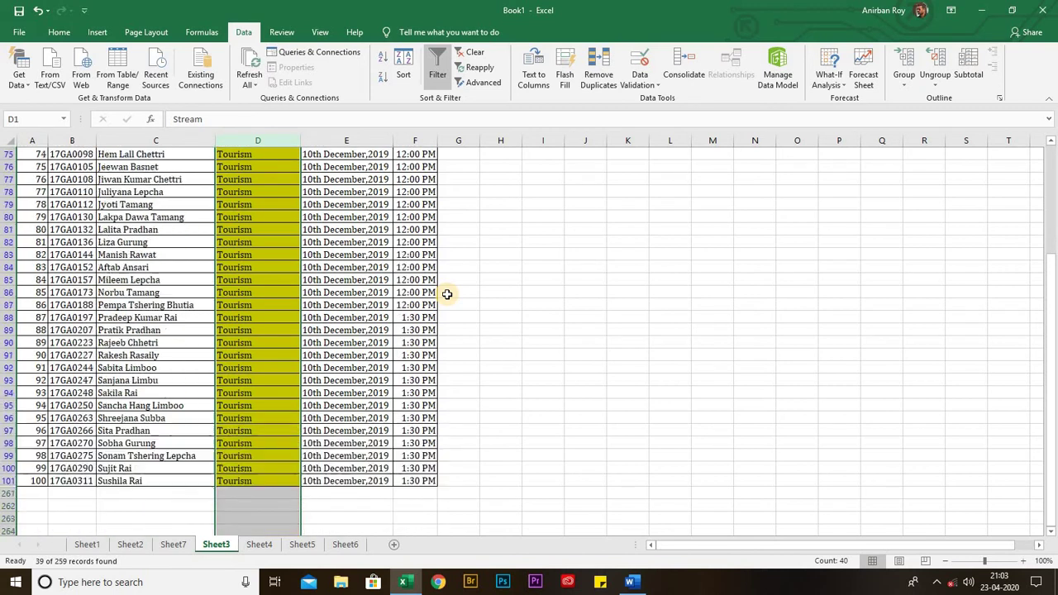
scroll(447, 295, up, 4)
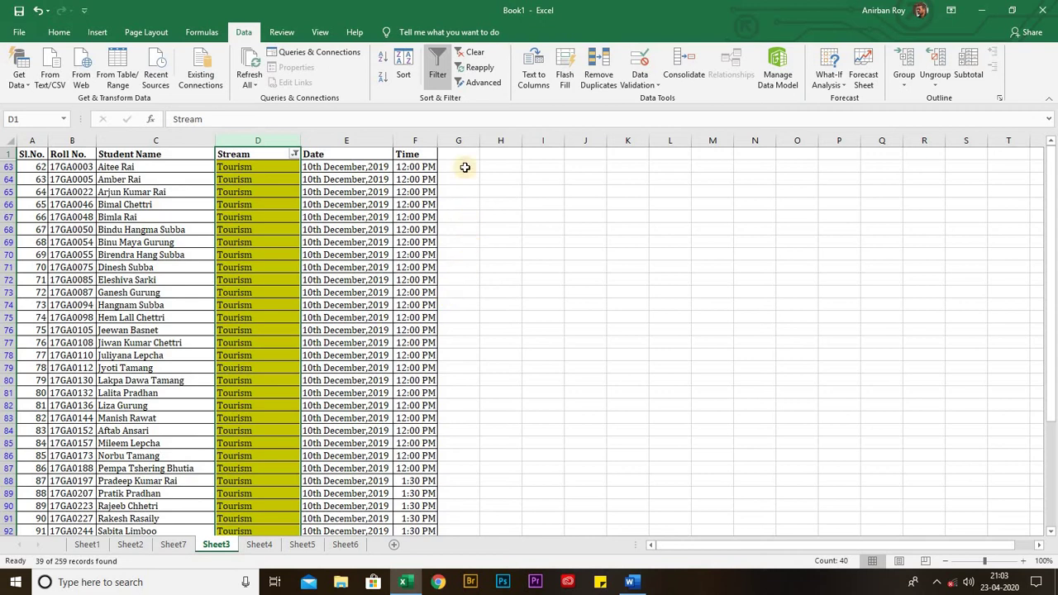
click(475, 53)
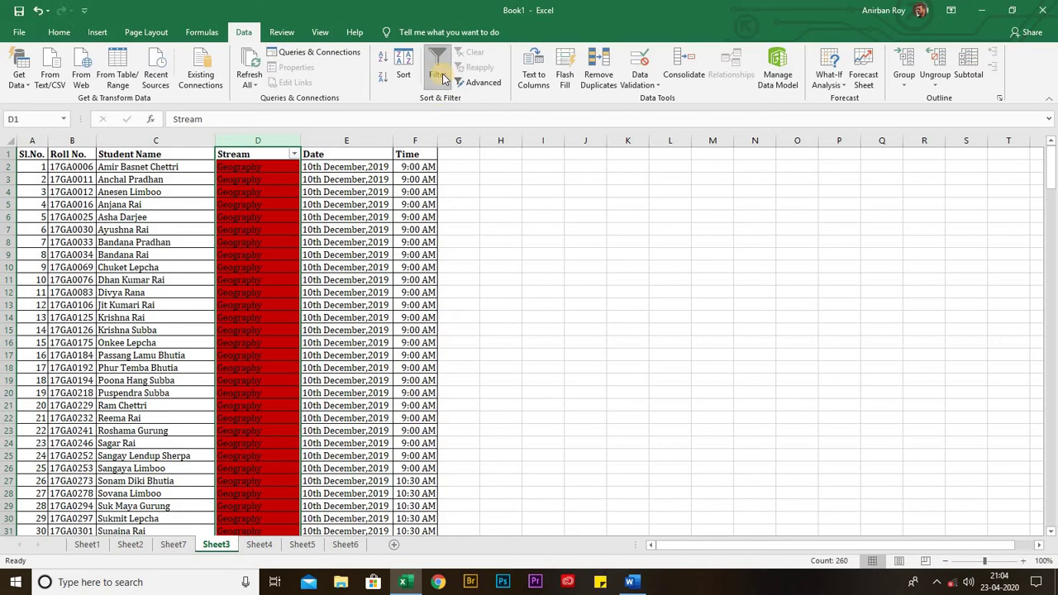
Step: Look over the full list with all streams and turn off filtering on Sheet3
scroll(496, 394, down, 17)
scroll(496, 394, down, 16)
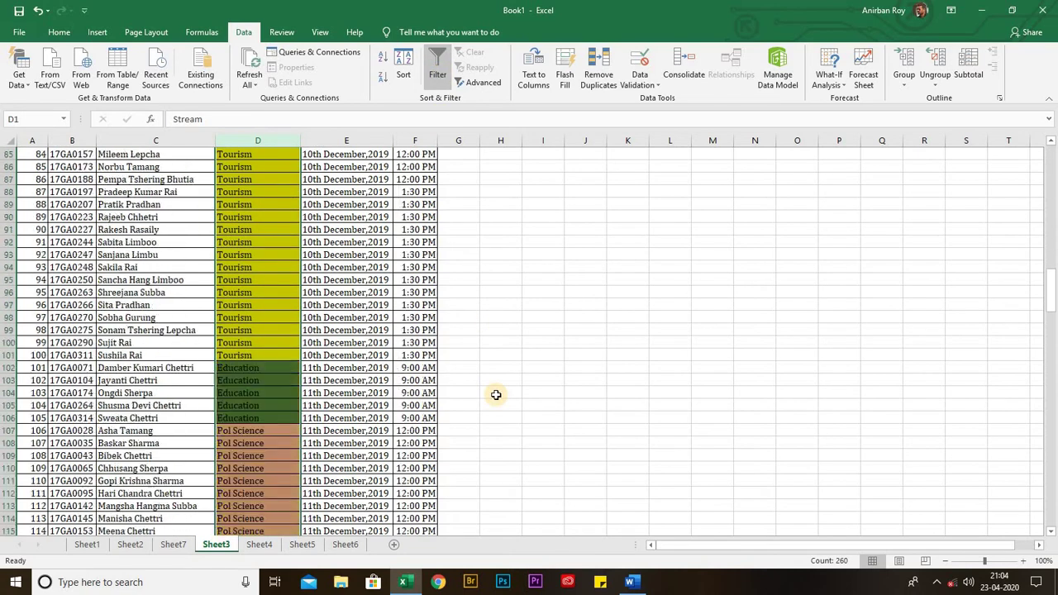
scroll(496, 395, up, 9)
scroll(496, 394, up, 20)
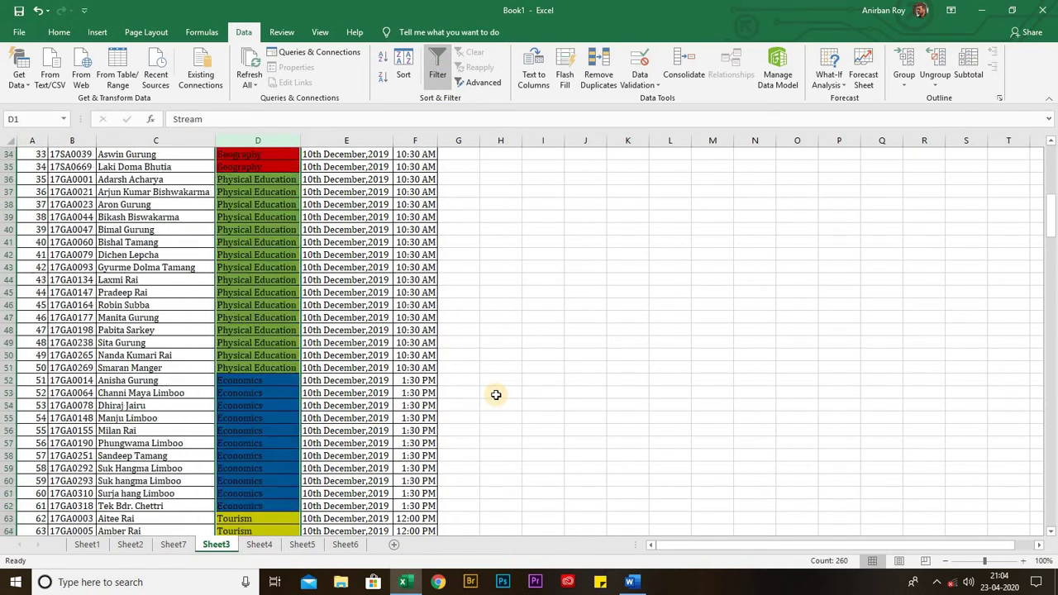
click(443, 73)
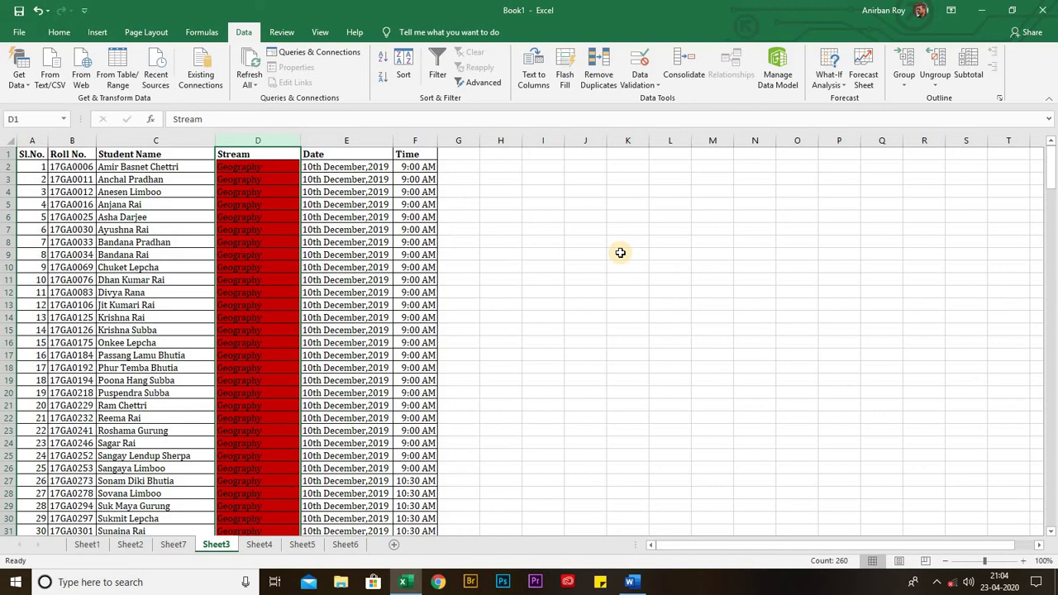
Step: Sort the Sheet2 student list by Student Name from A to Z, expanding the selection to include the neighbouring columns
click(130, 544)
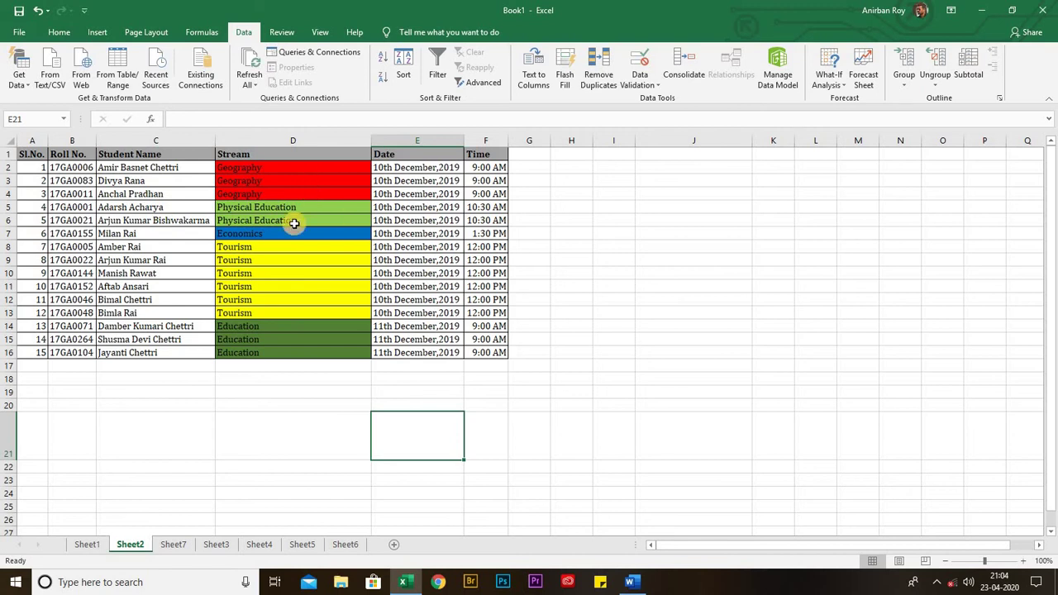
click(161, 140)
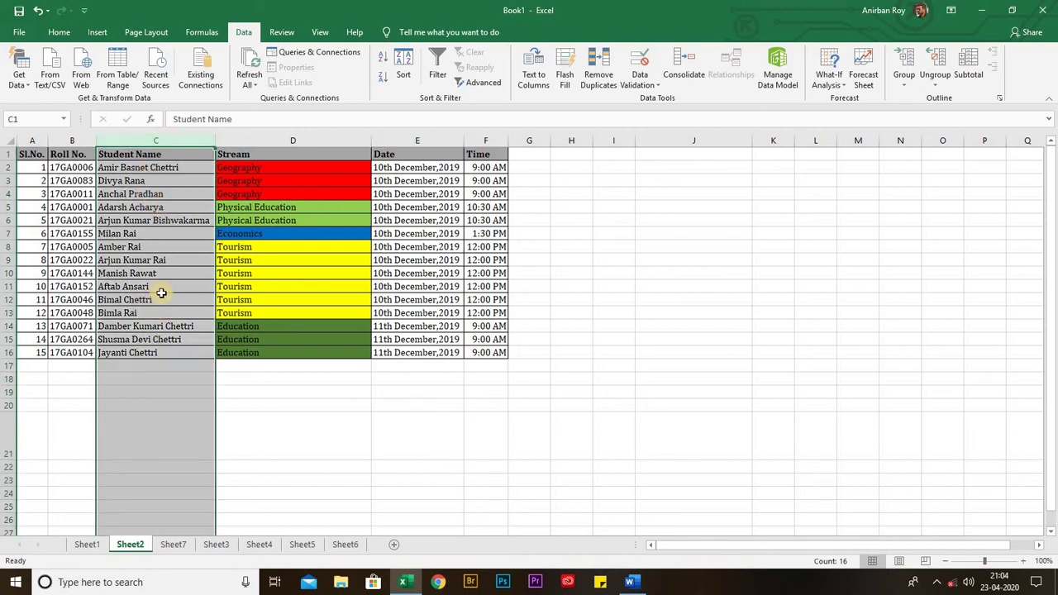
click(406, 68)
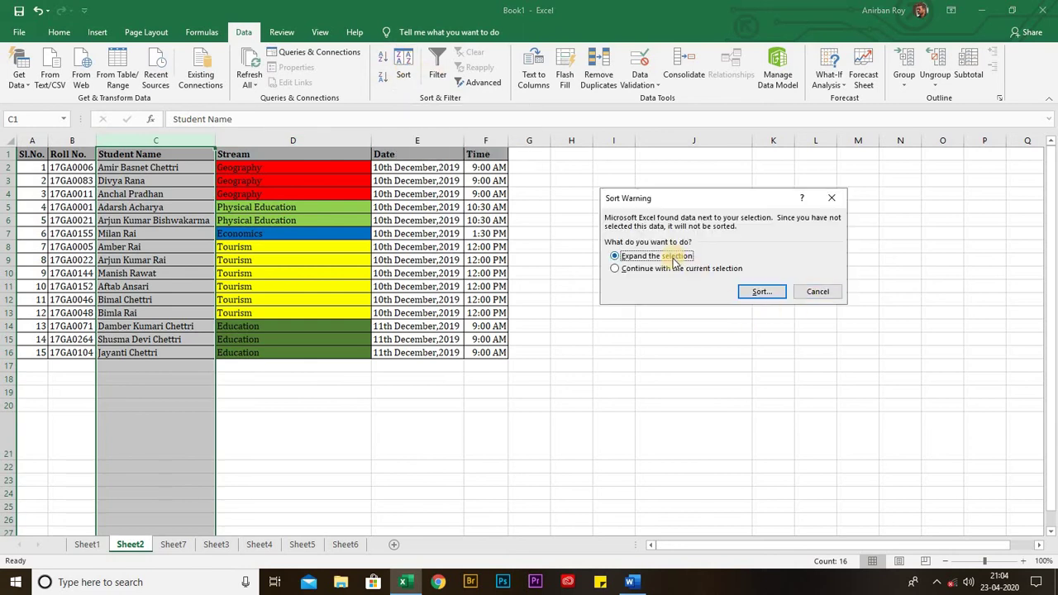
click(615, 269)
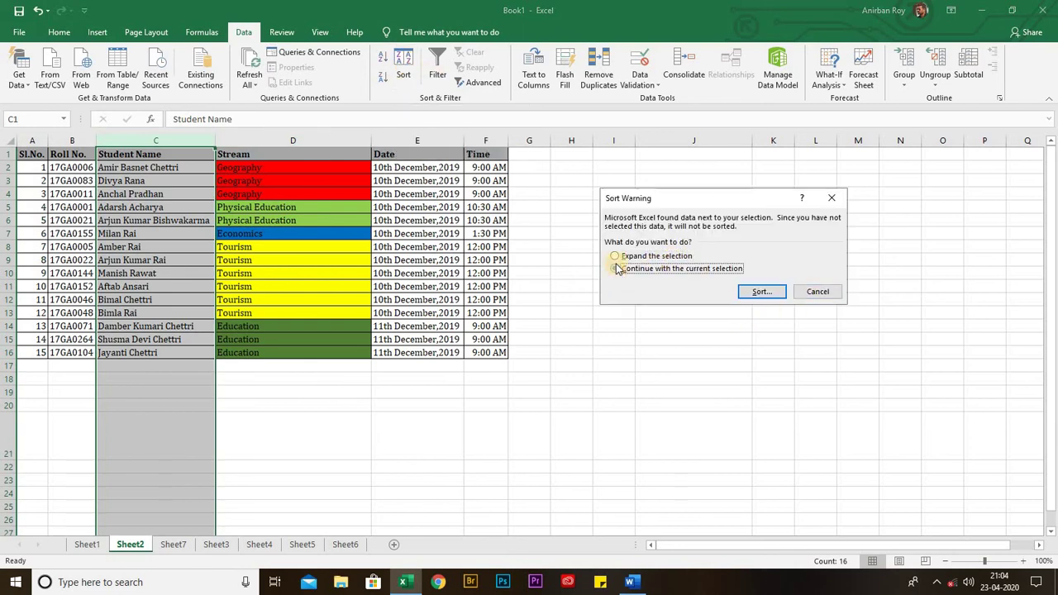
click(615, 256)
click(615, 268)
click(615, 256)
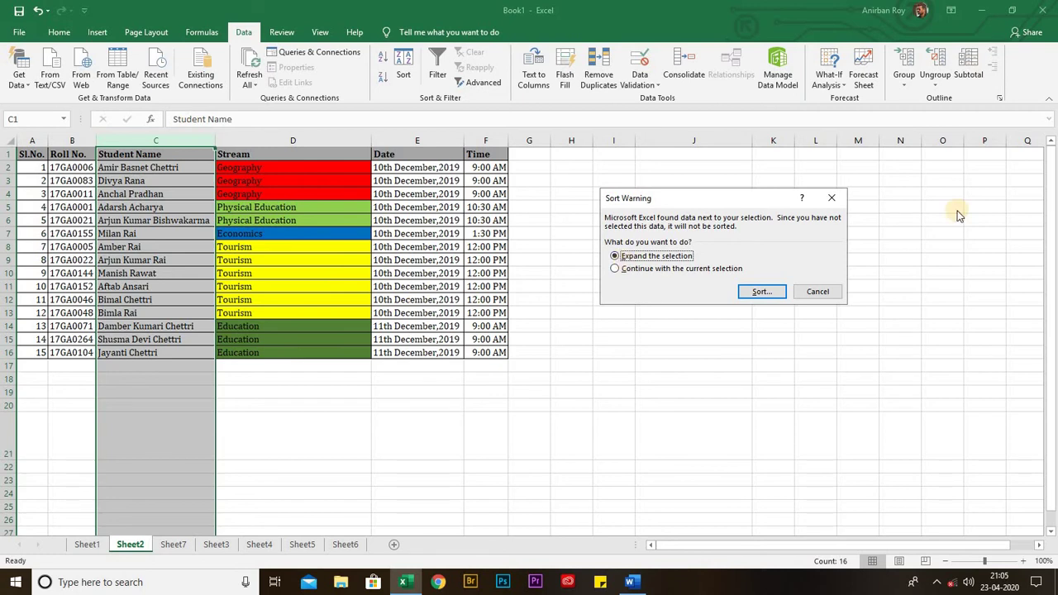
click(762, 292)
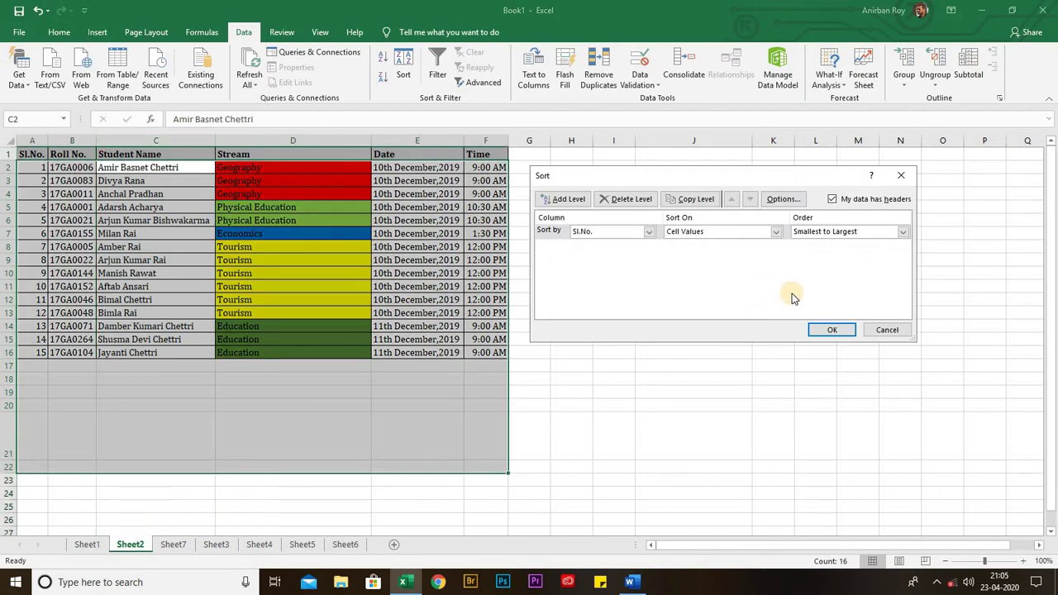
click(650, 233)
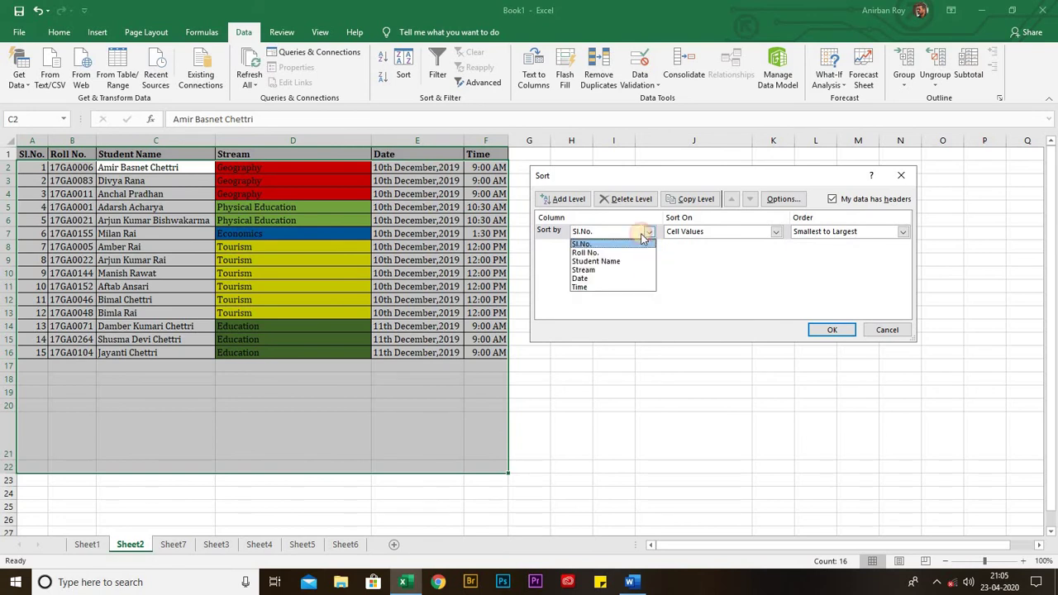
click(598, 262)
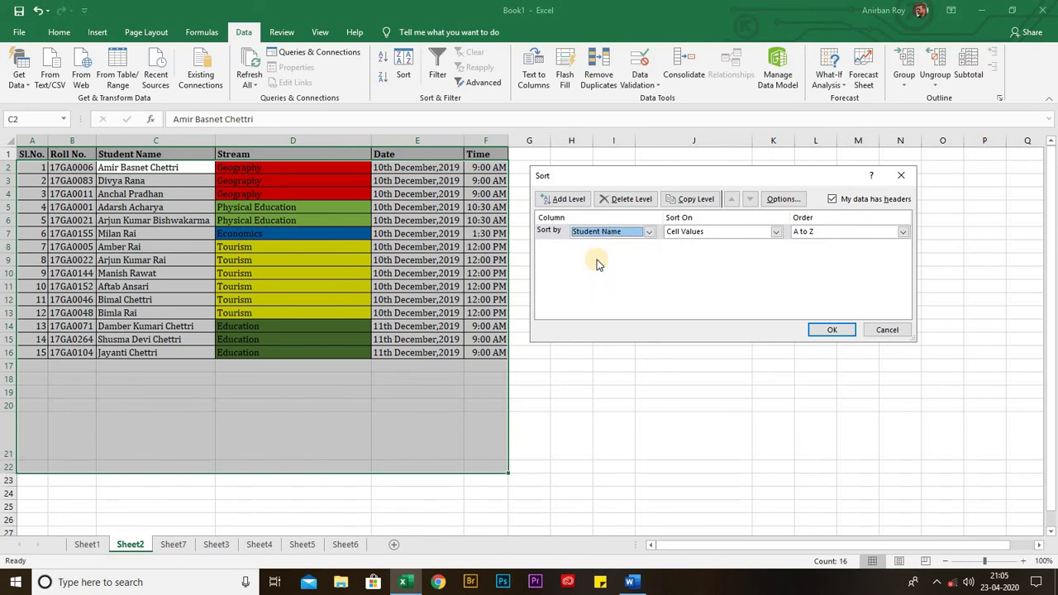
click(833, 201)
click(834, 331)
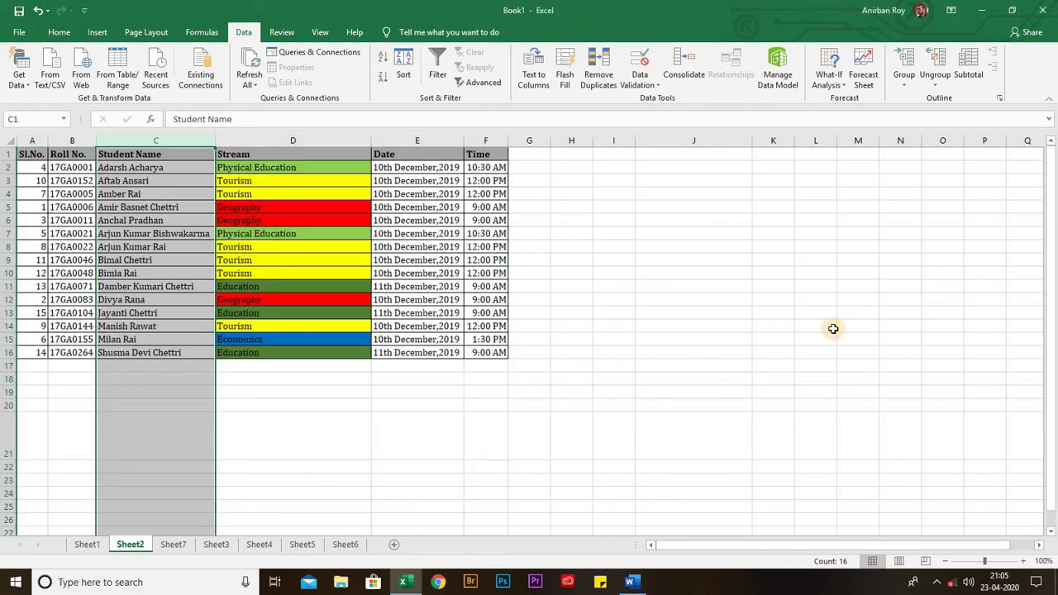
Step: Undo the Student Name sort on Sheet2 and deselect the column
click(156, 140)
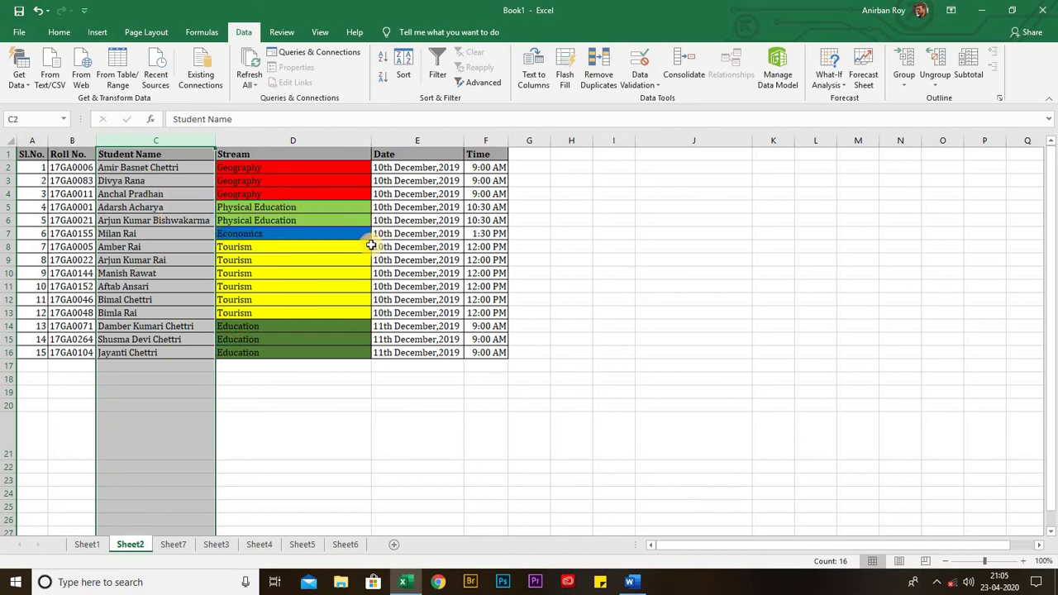
click(624, 267)
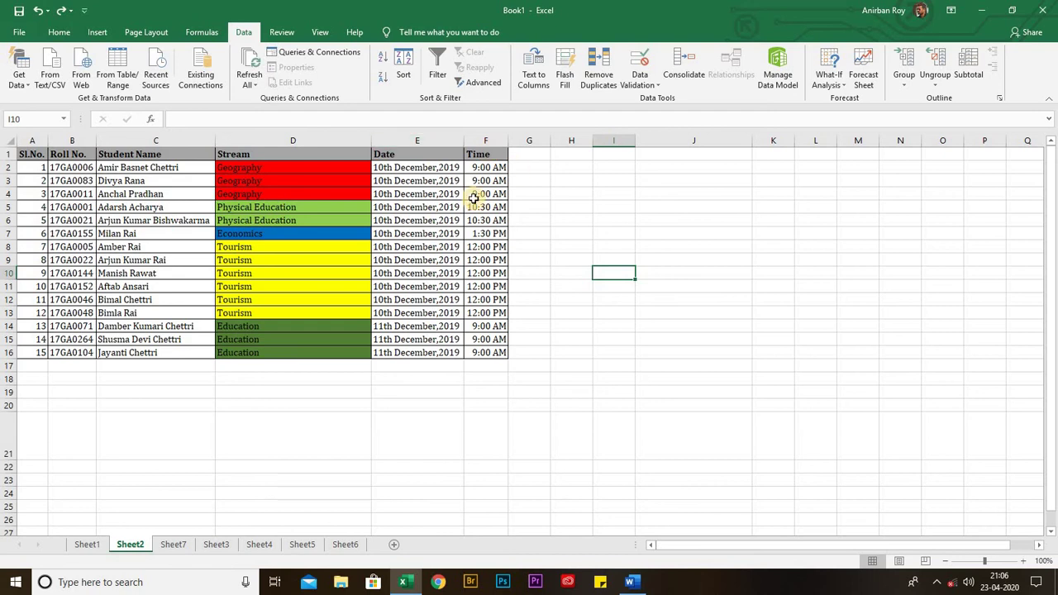
Step: Run a spelling check on Sheet1 from cell A1, examine the suggestions for the word in A4, and close the check
click(281, 33)
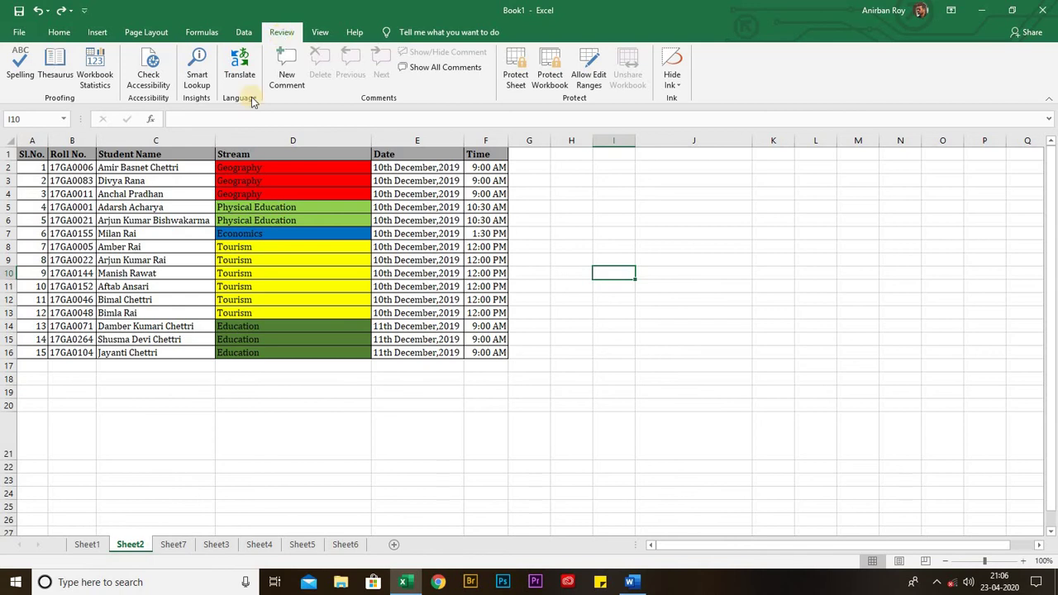
click(88, 546)
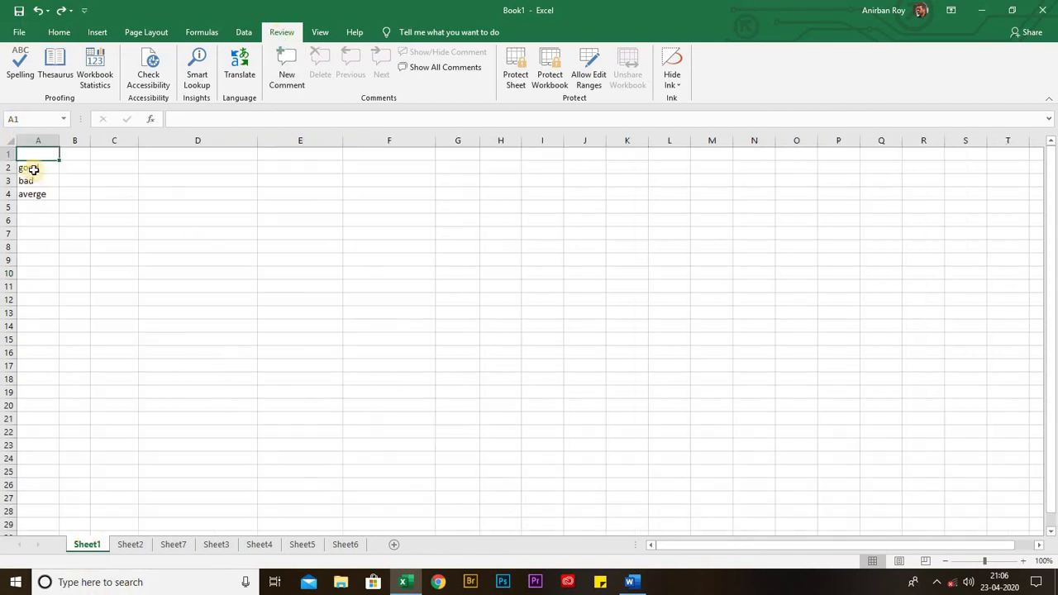
click(34, 167)
click(40, 157)
click(20, 71)
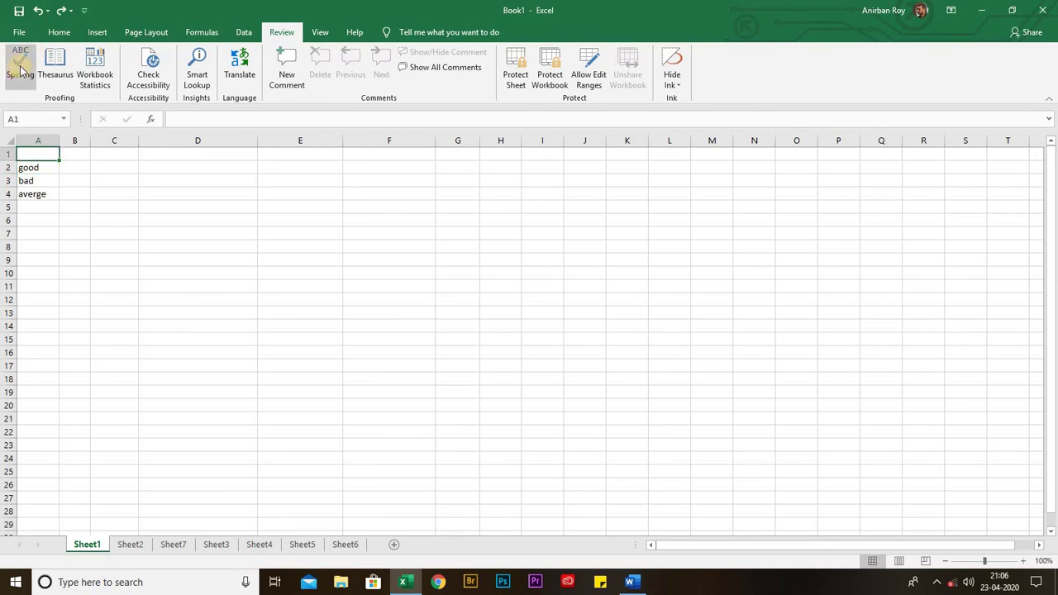
click(20, 71)
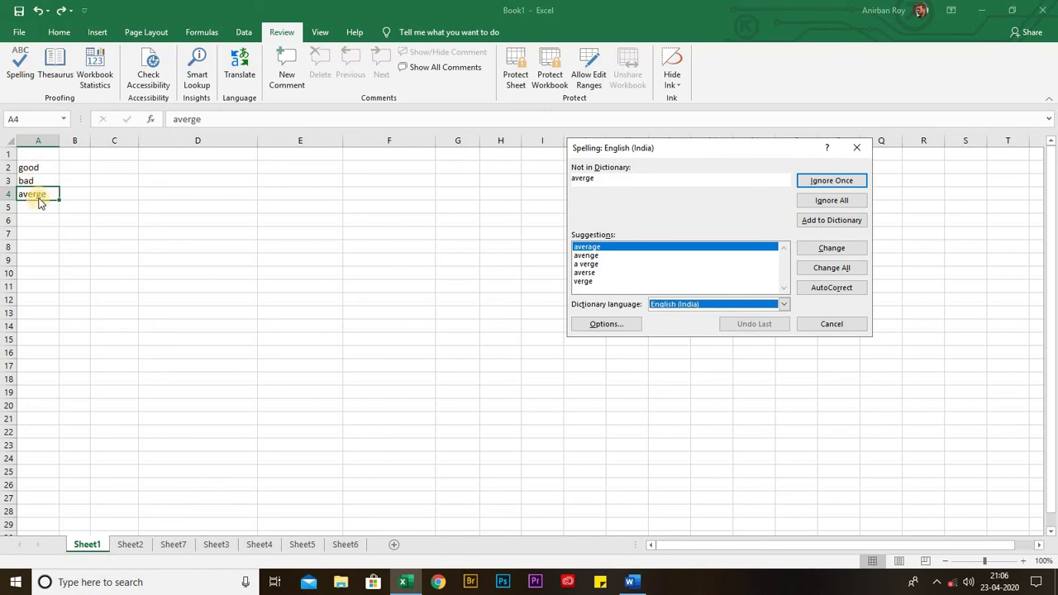
click(833, 324)
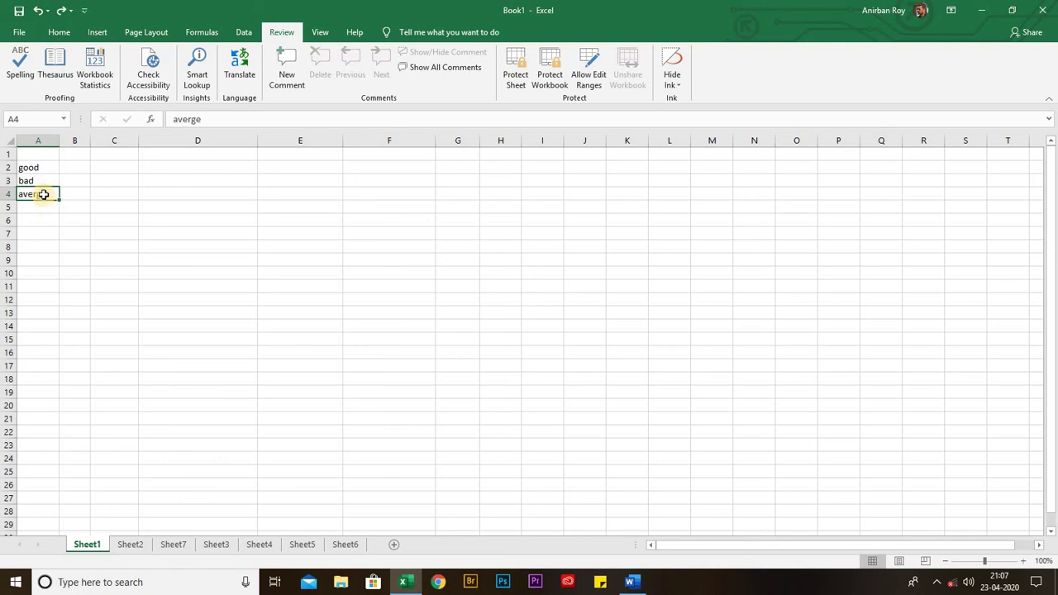
Step: Run the spelling check again, replace "averge" in cell A4 with "average", and continue checking from the beginning of the sheet
click(20, 73)
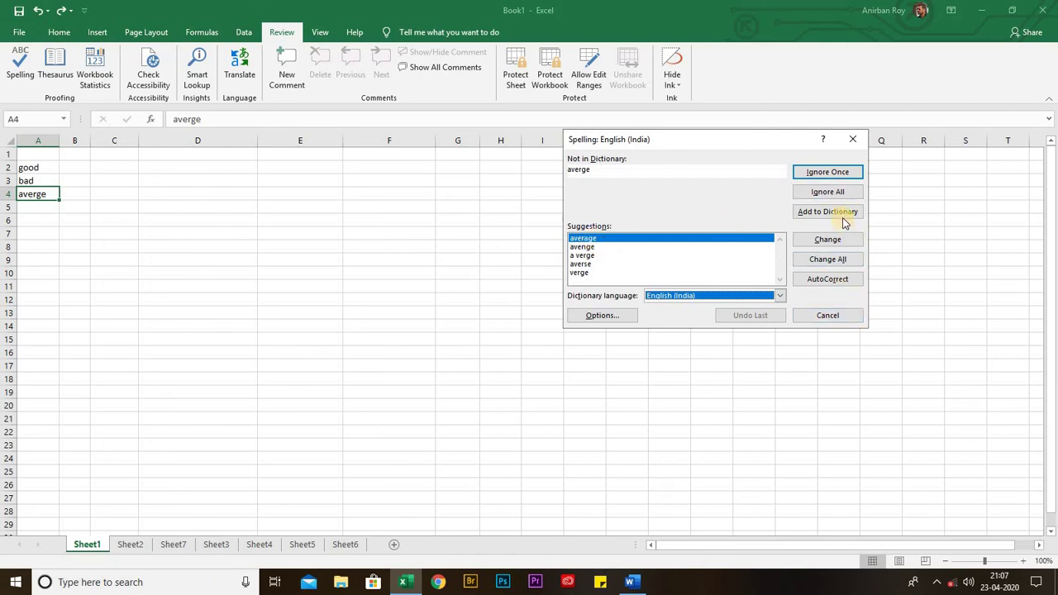
click(834, 240)
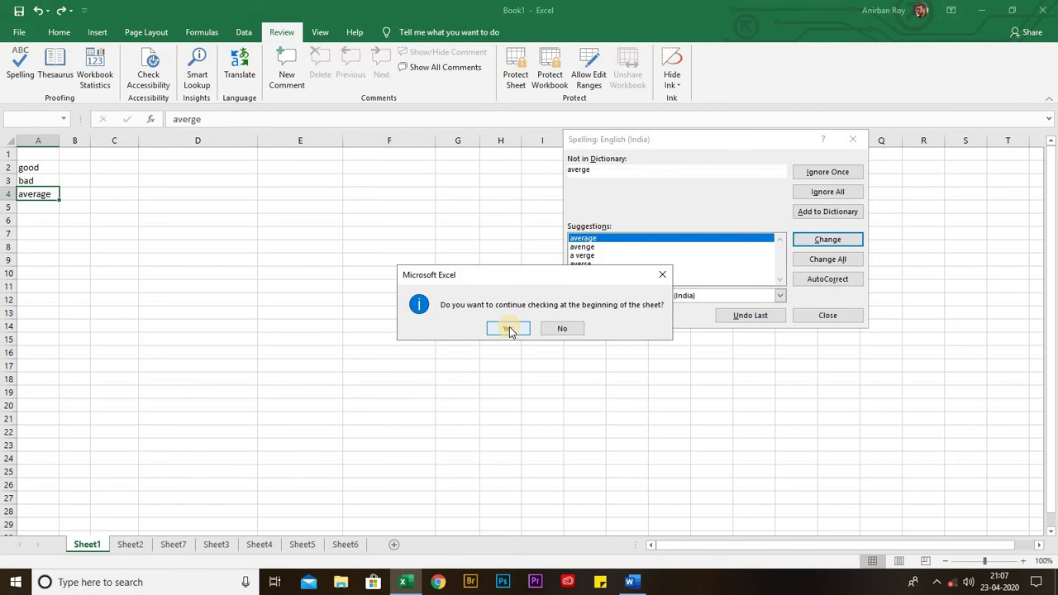
click(509, 330)
click(538, 328)
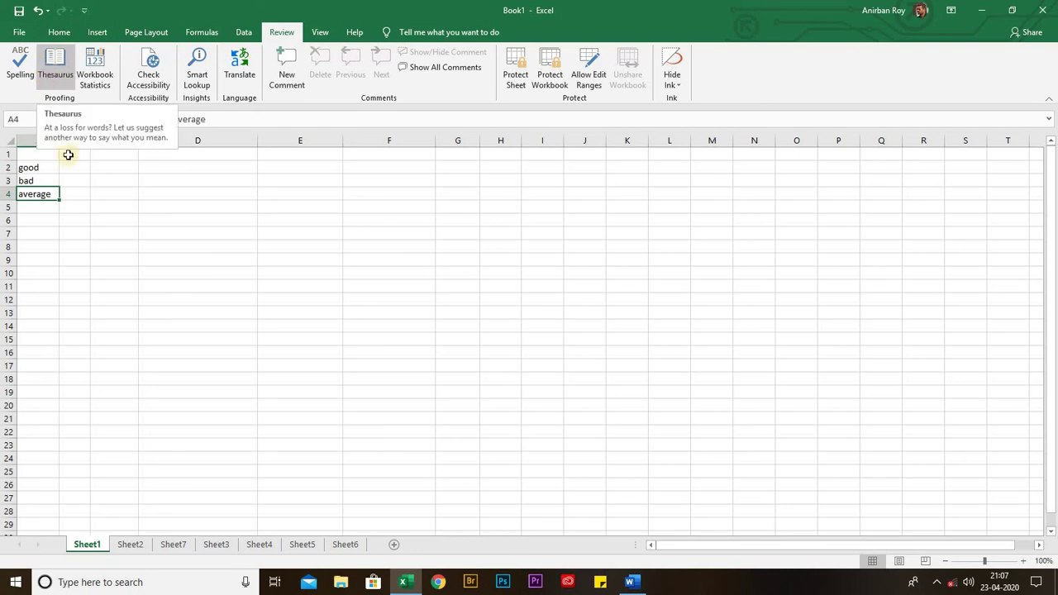
Step: Look up synonyms for "bad" in cell A3 of Sheet1 with the Thesaurus, and close the results
click(46, 170)
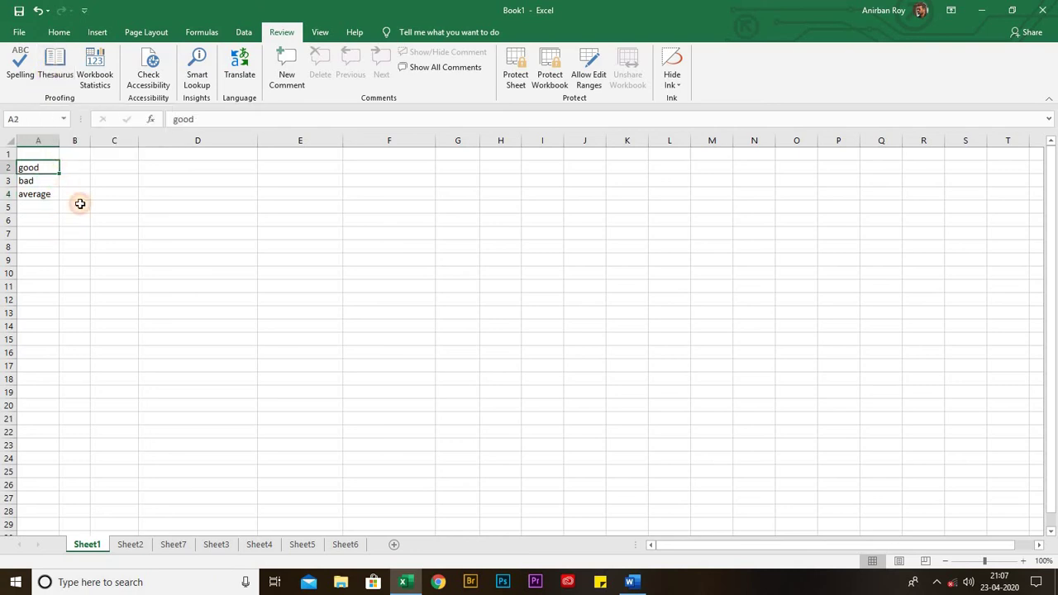
click(41, 181)
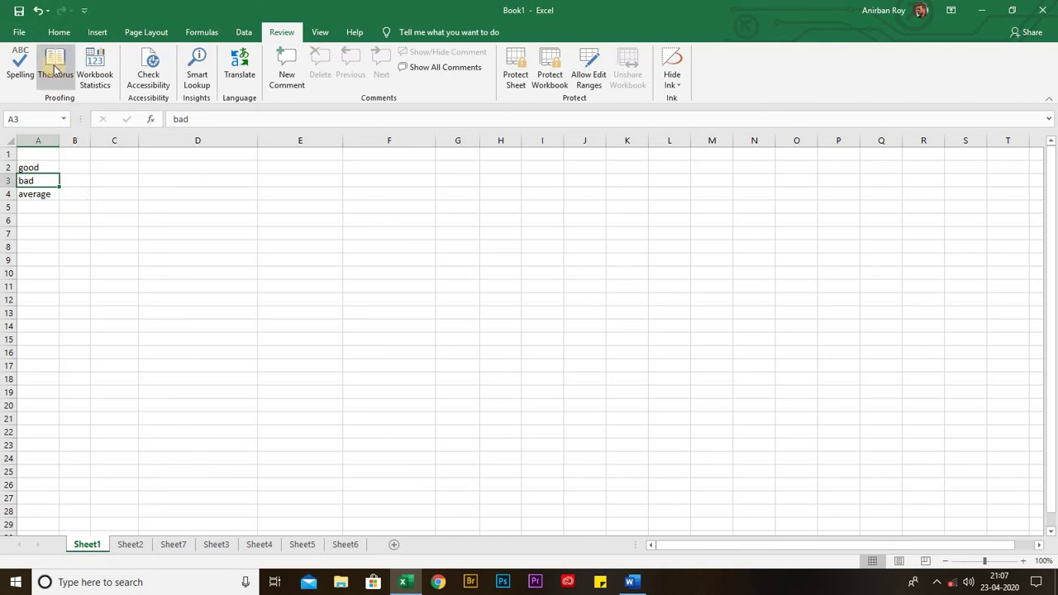
click(55, 66)
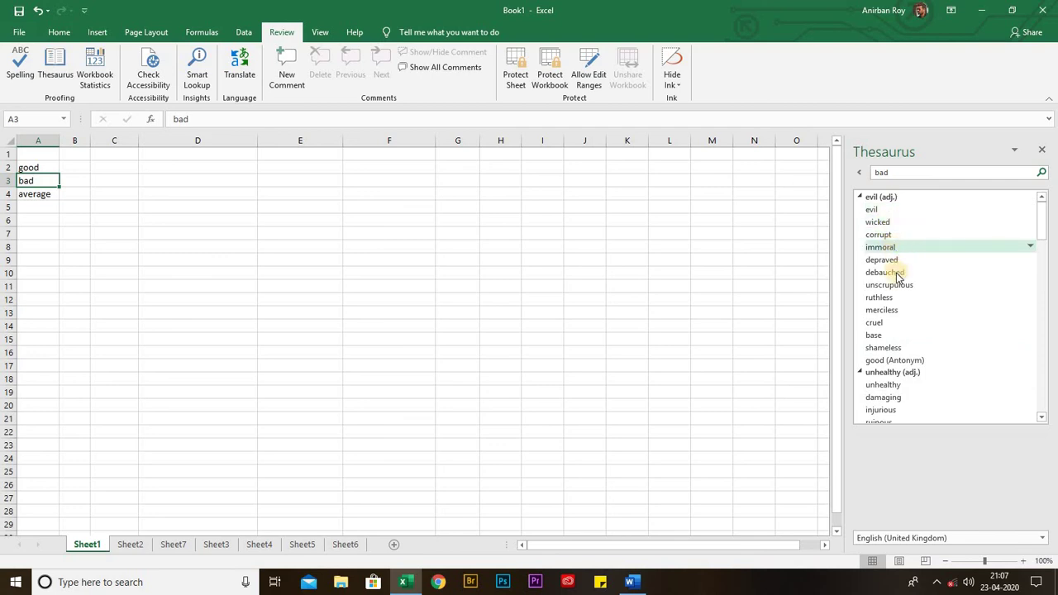
click(1045, 153)
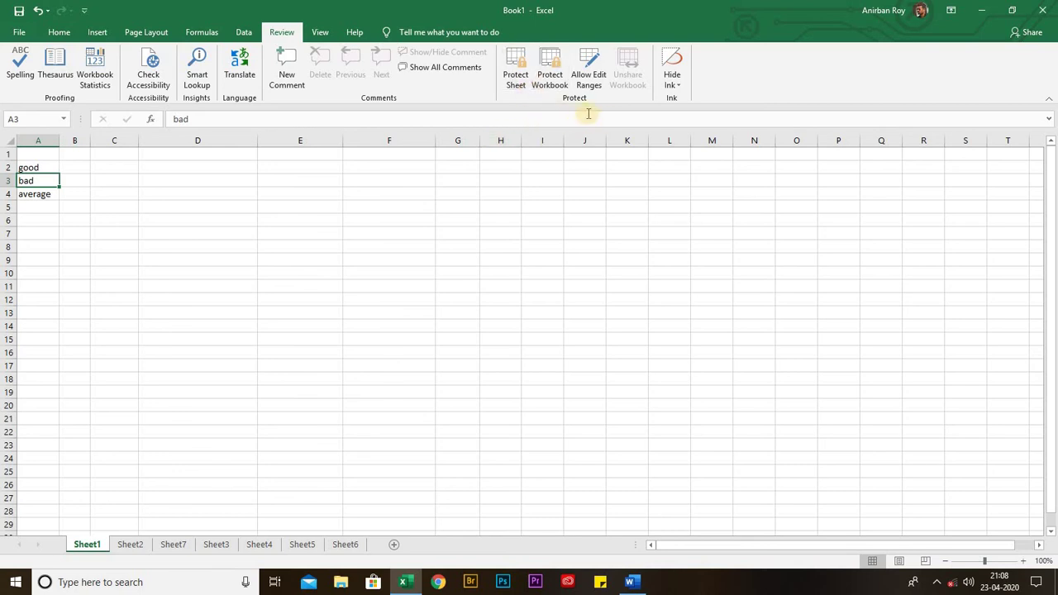
Step: Examine the Protect Sheet options for Sheet1 and cancel without applying protection
click(520, 75)
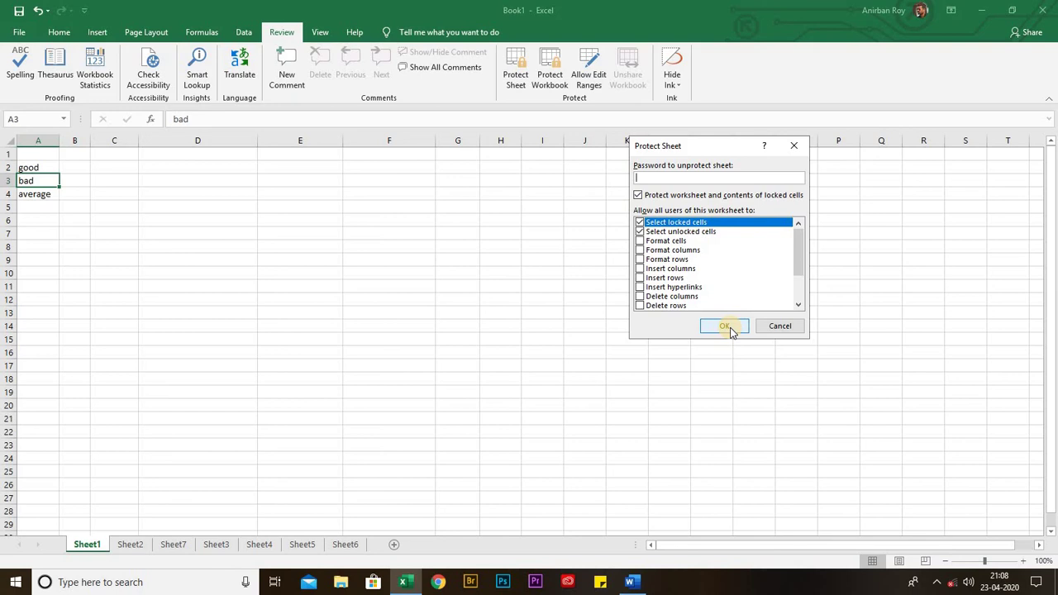
click(772, 326)
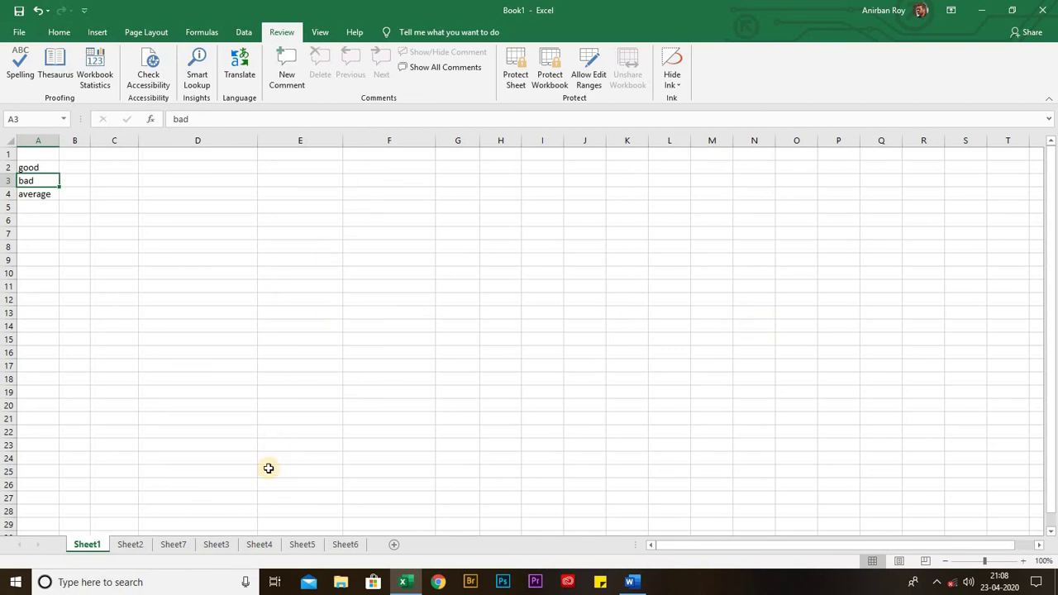
Step: View Sheet2 in Page Break Preview and Page Layout, check its Custom Views list, and return to Normal view
click(159, 546)
click(137, 545)
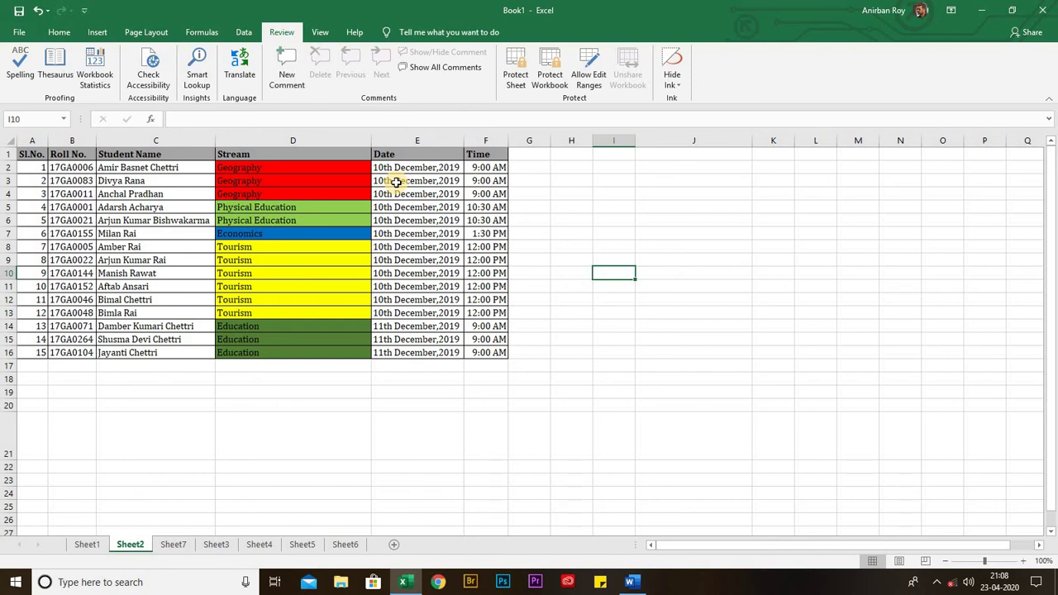
click(320, 31)
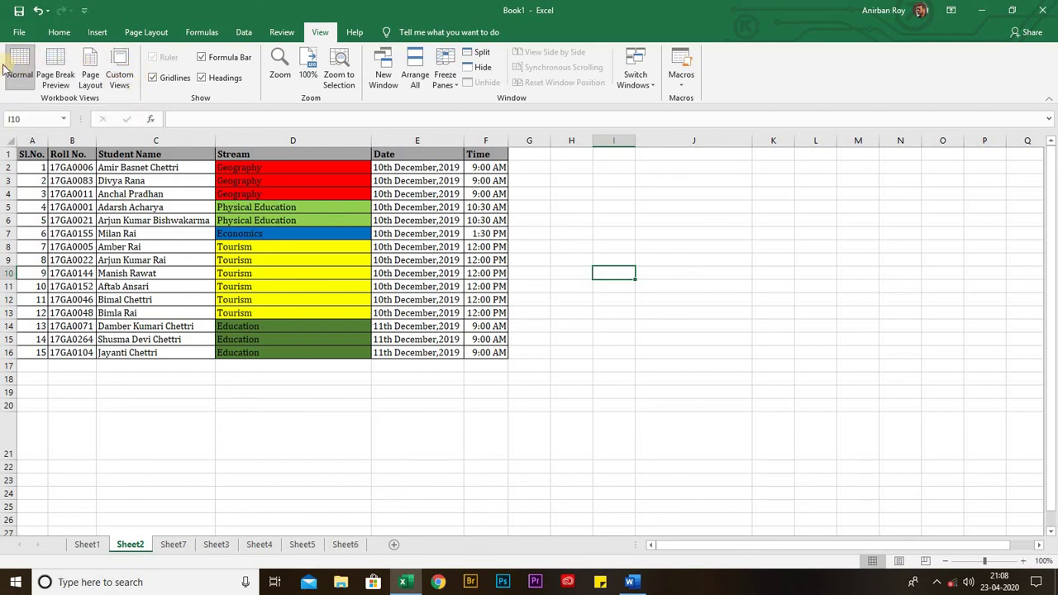
click(54, 71)
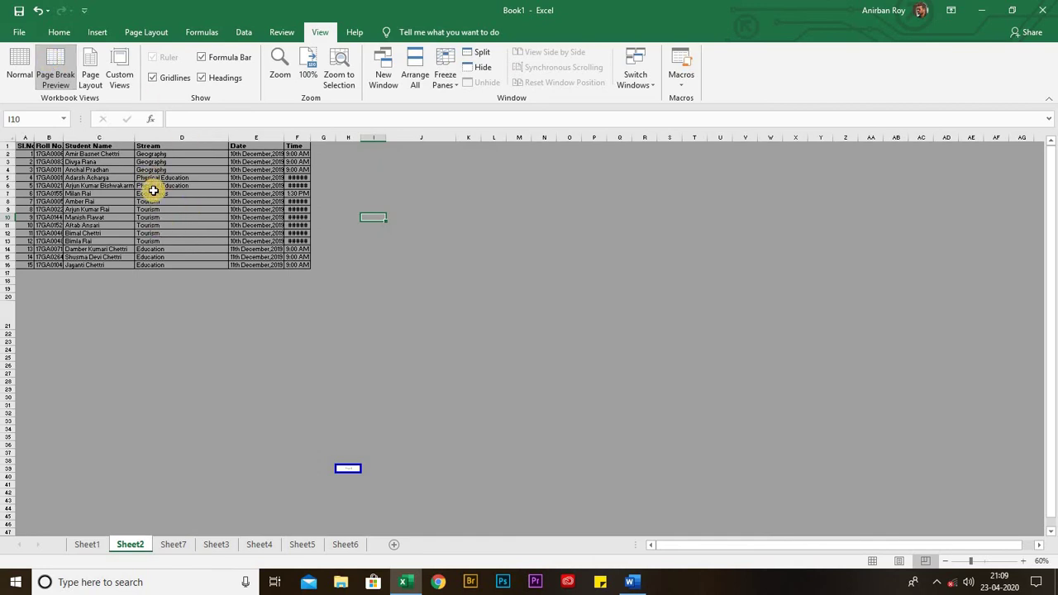
click(91, 66)
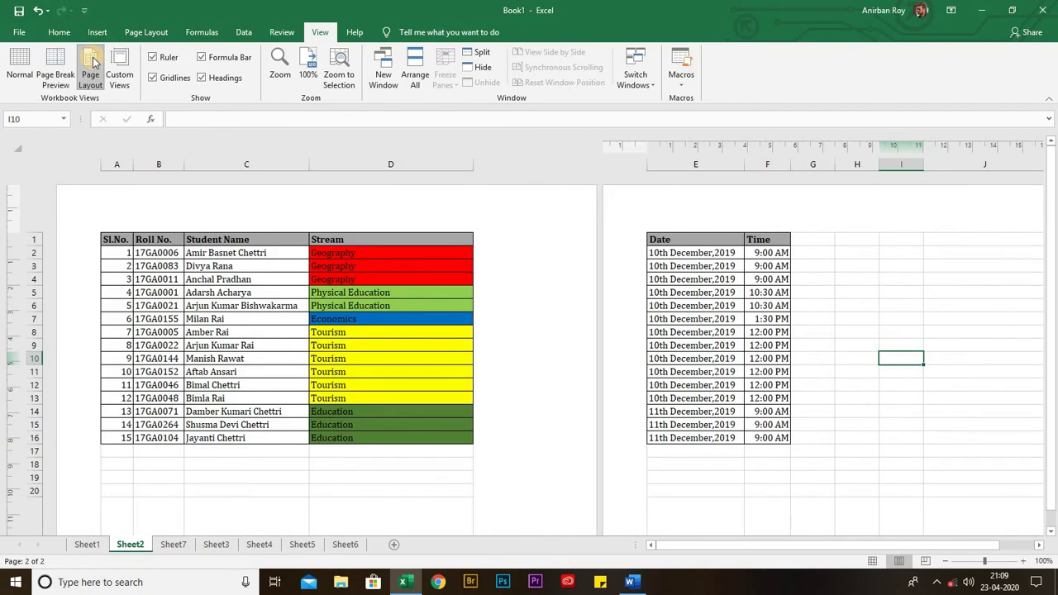
click(120, 71)
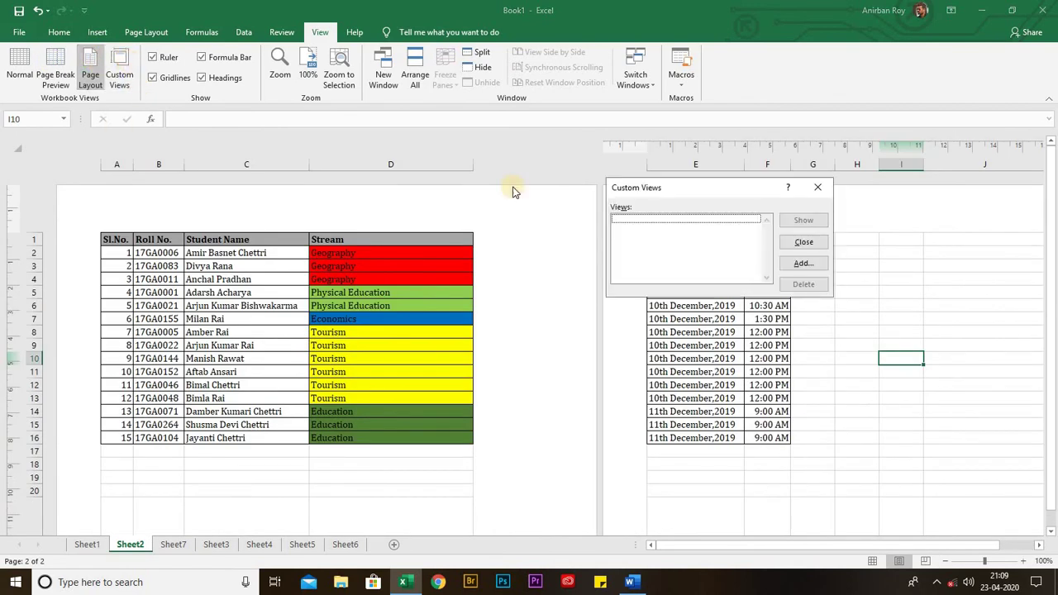
click(803, 243)
click(22, 67)
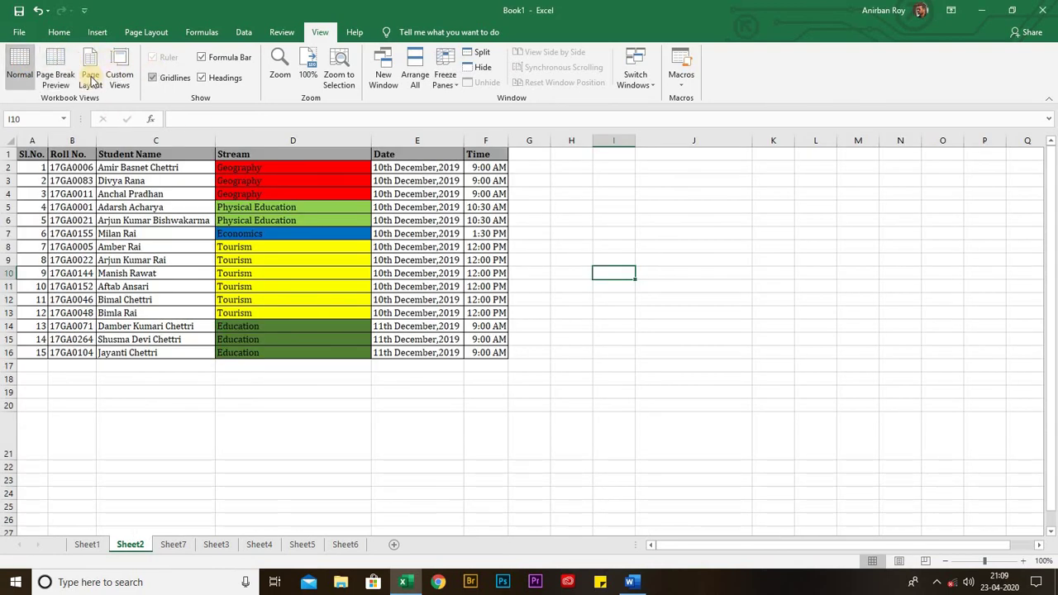
Step: Magnify Sheet2 to 200% to inspect the student list, and reset the zoom to 100%
click(280, 67)
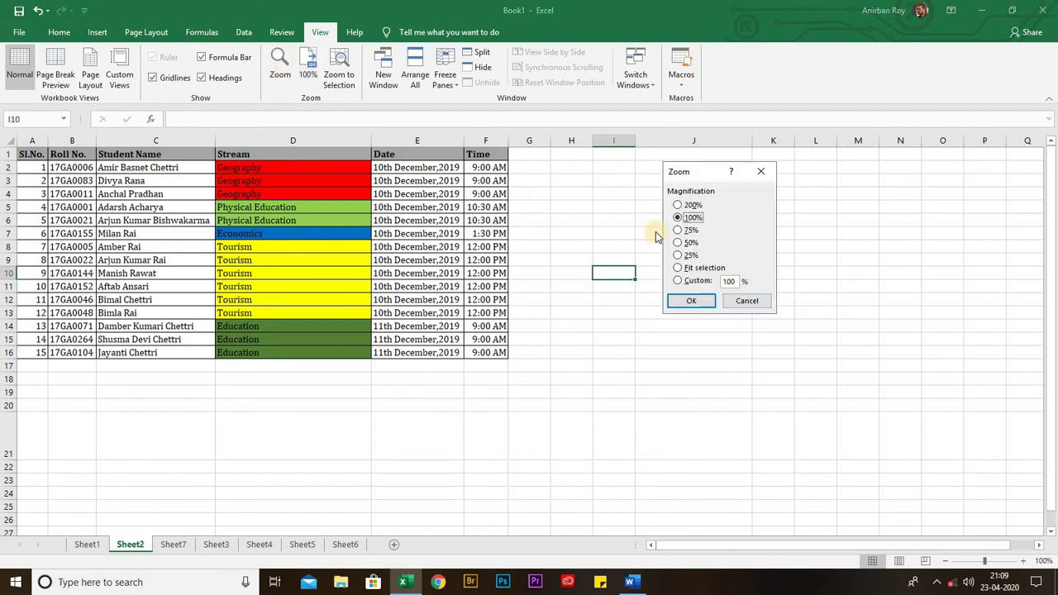
click(679, 205)
click(694, 302)
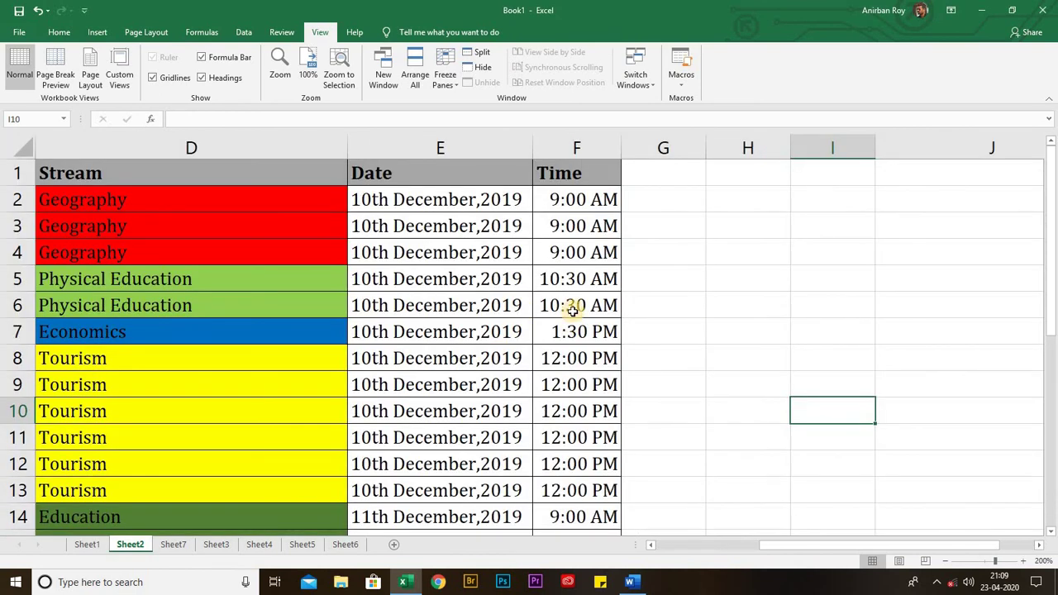
scroll(477, 380, down, 5)
scroll(477, 380, up, 5)
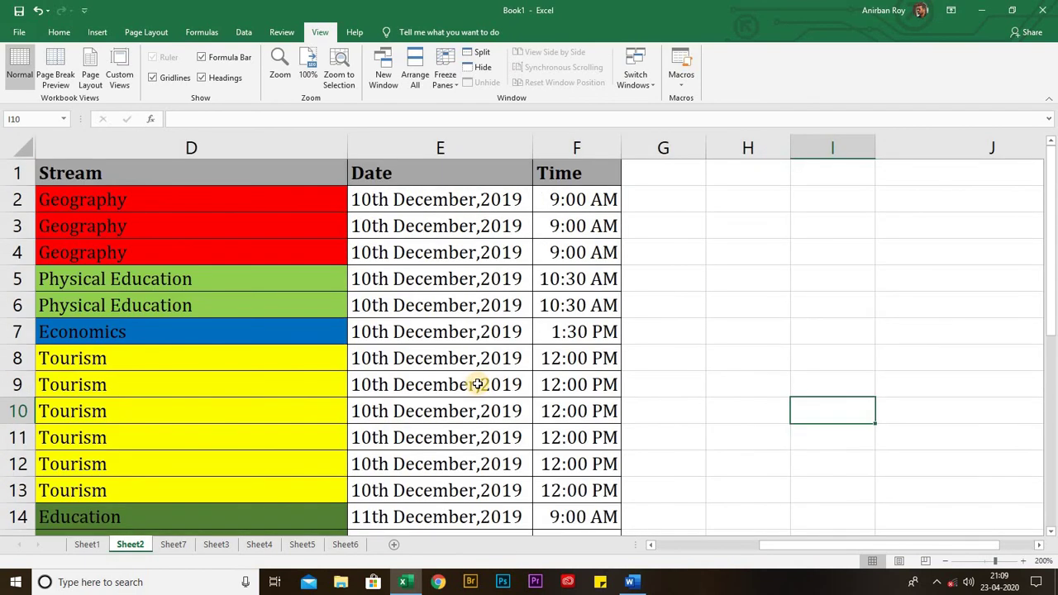
click(309, 73)
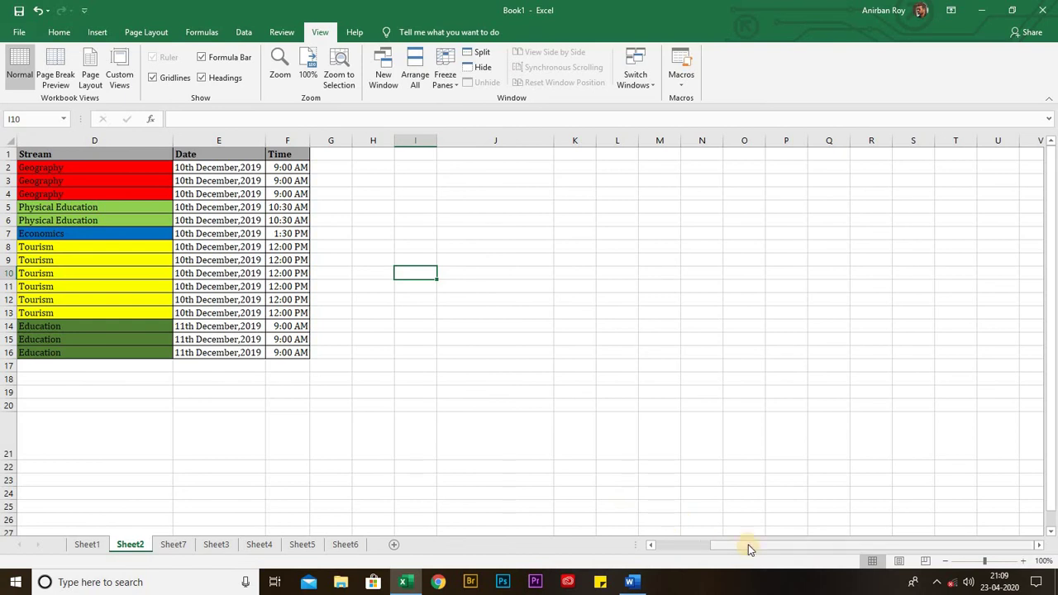
drag(688, 548, 588, 517)
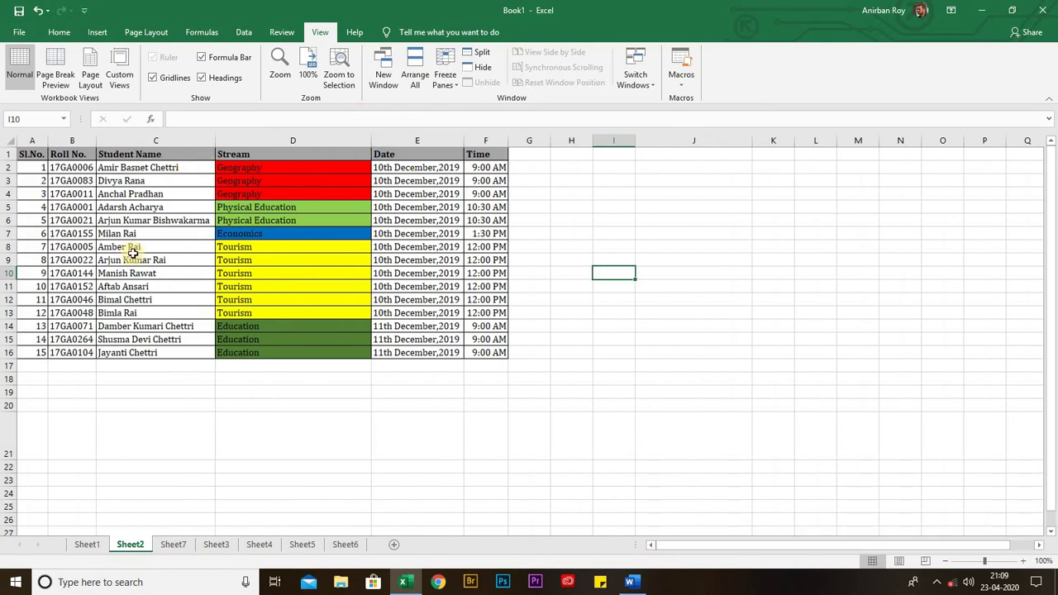
Step: Zoom to the selected student name in cell C5 of Sheet2, and reset the zoom to 100%
click(242, 208)
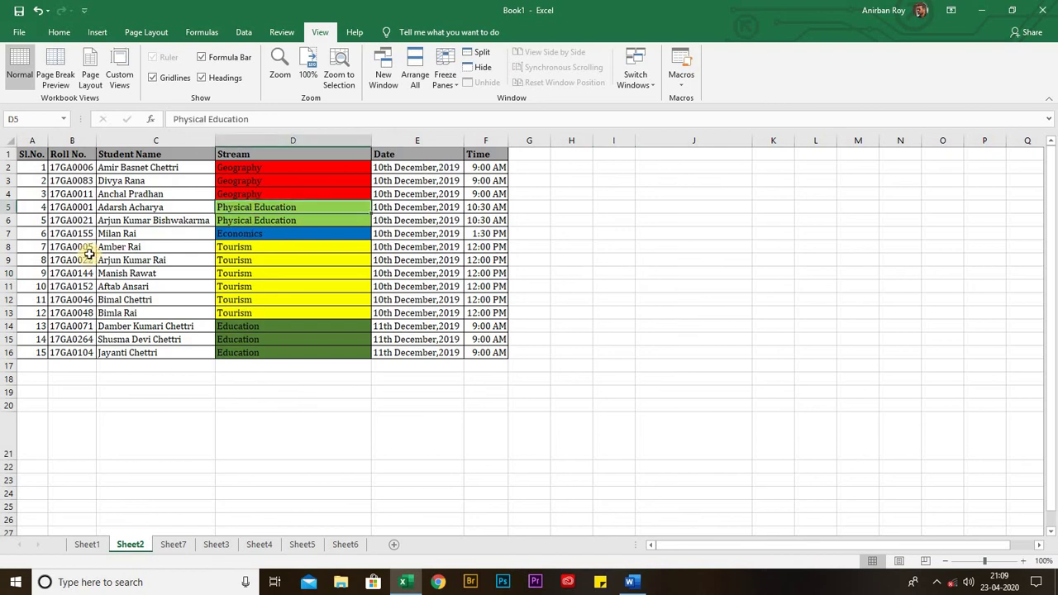
click(120, 207)
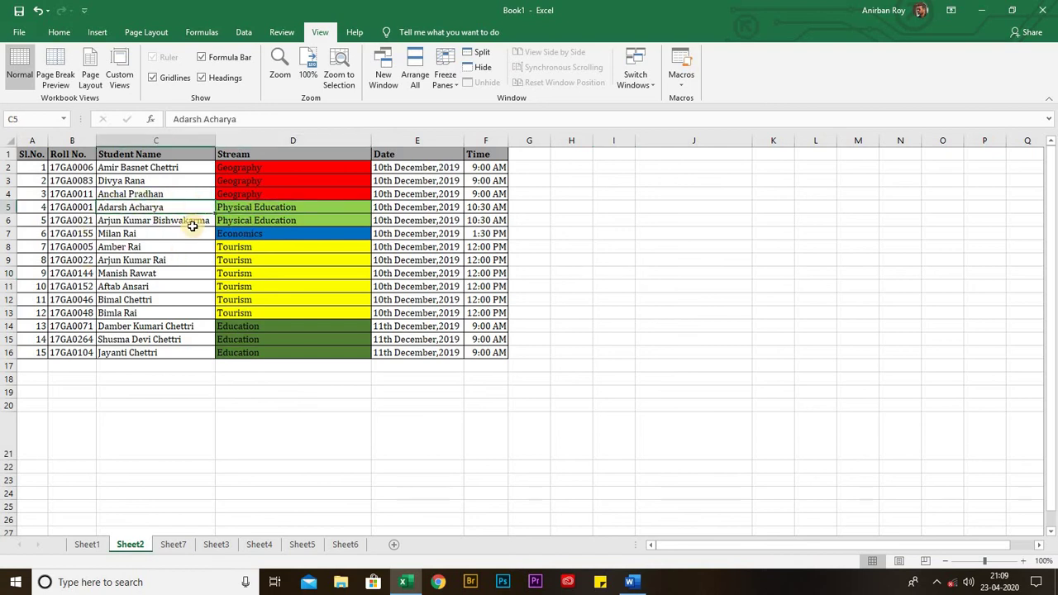
click(339, 73)
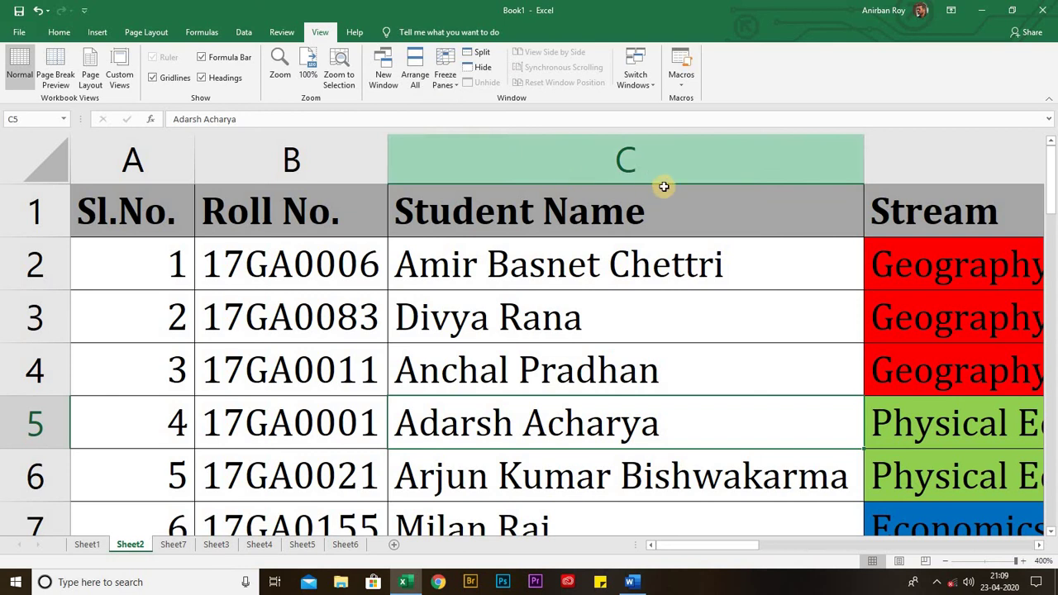
click(307, 73)
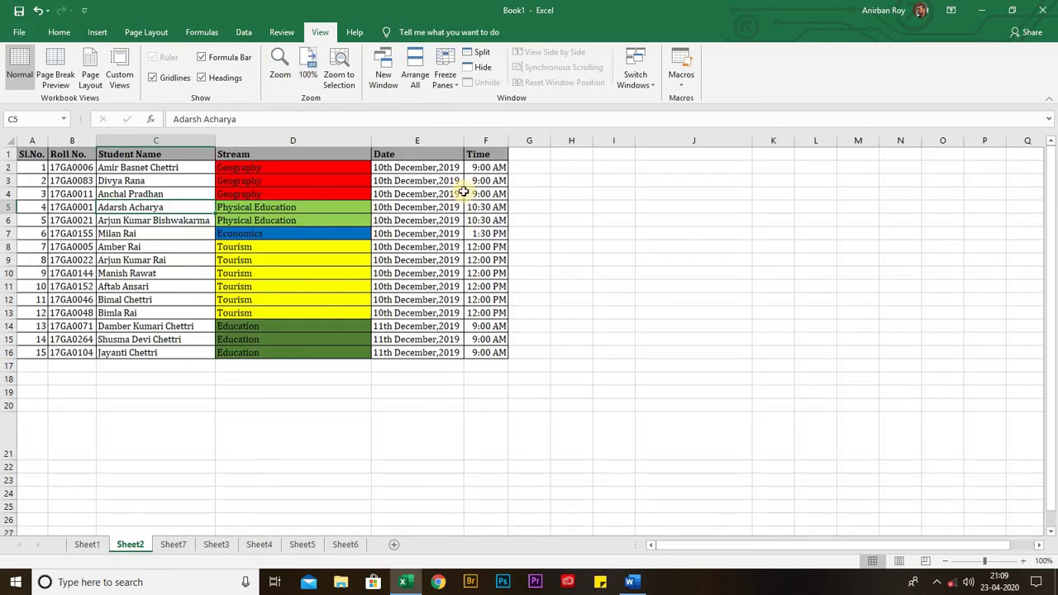
click(271, 398)
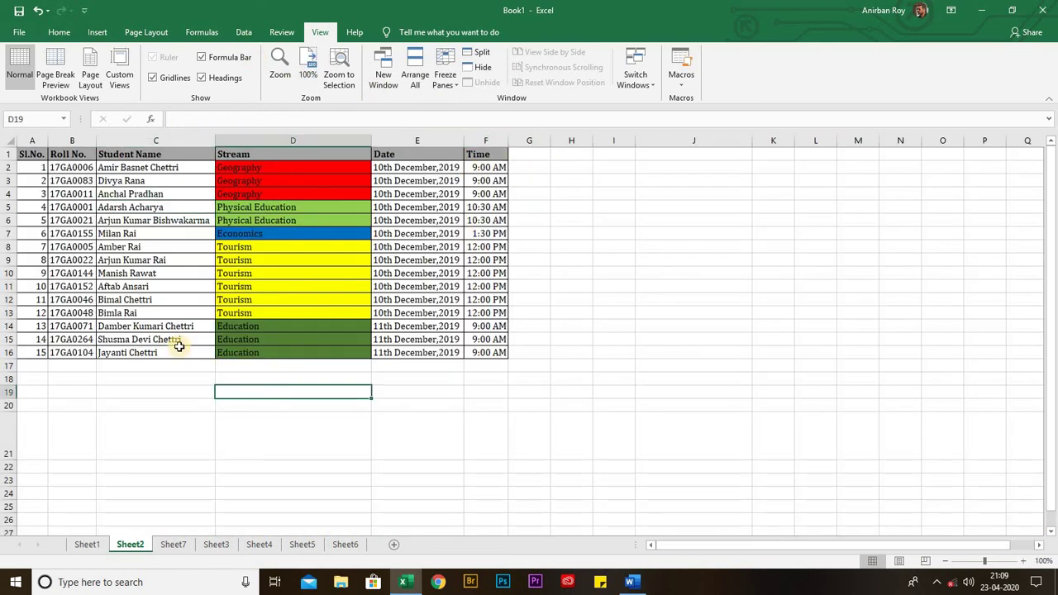
Step: Freeze the top row of Sheet2 and check that the headings stay in view through the list
click(90, 371)
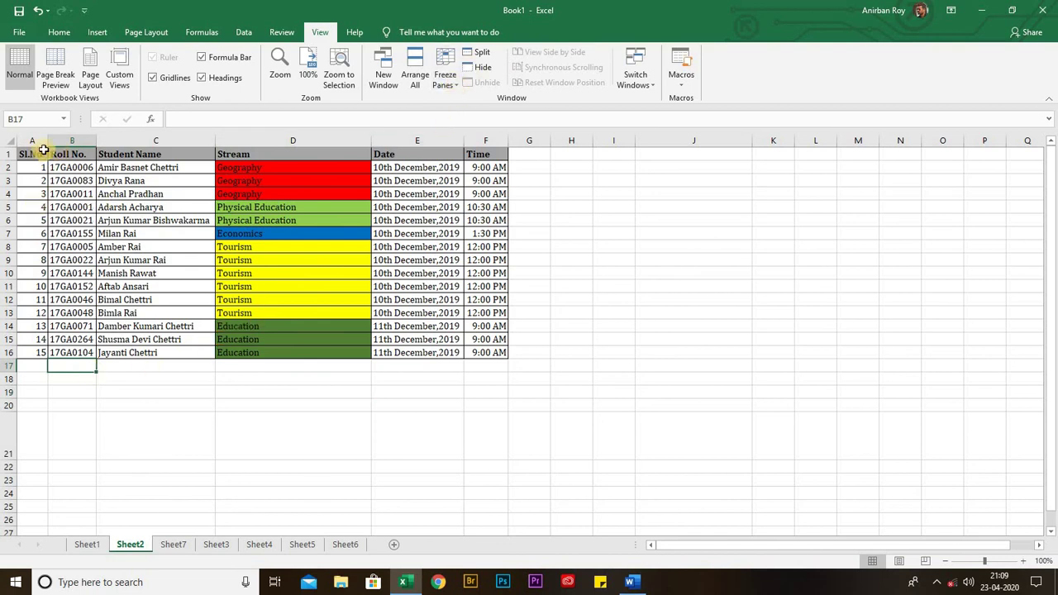
click(454, 86)
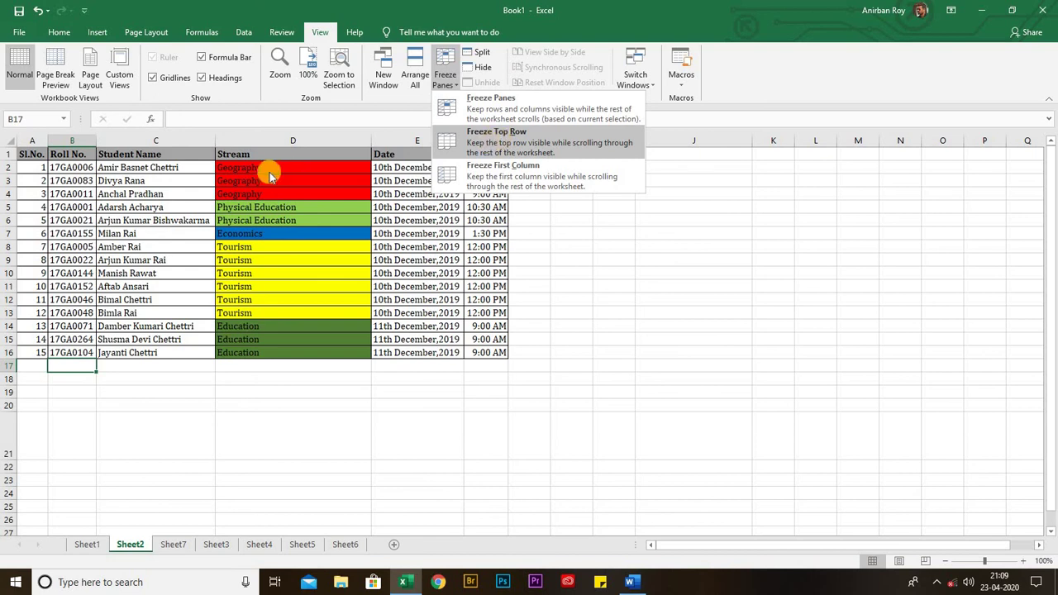
click(479, 137)
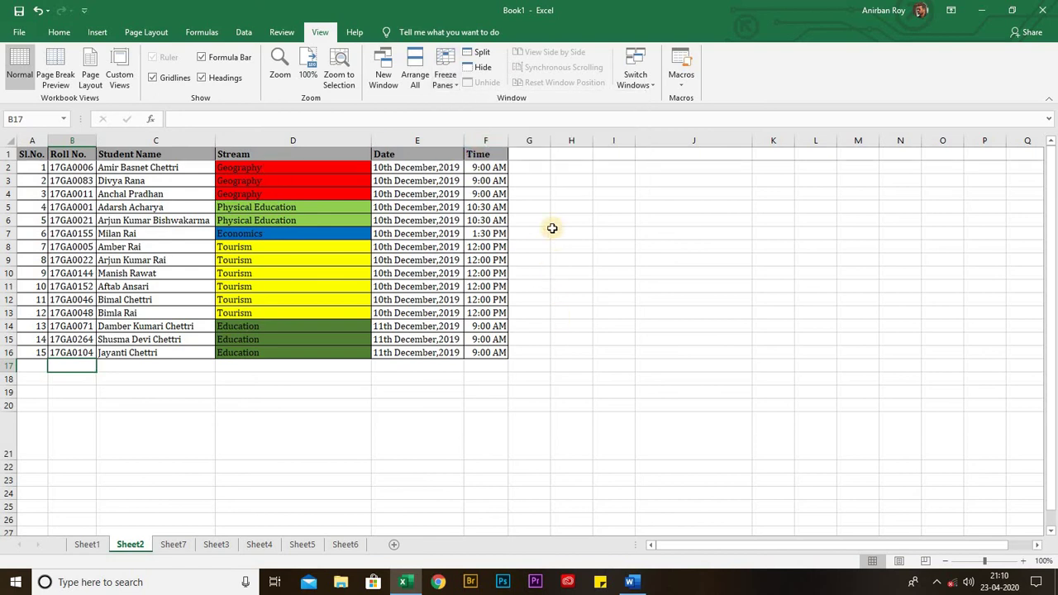
scroll(550, 205, down, 3)
scroll(551, 205, down, 2)
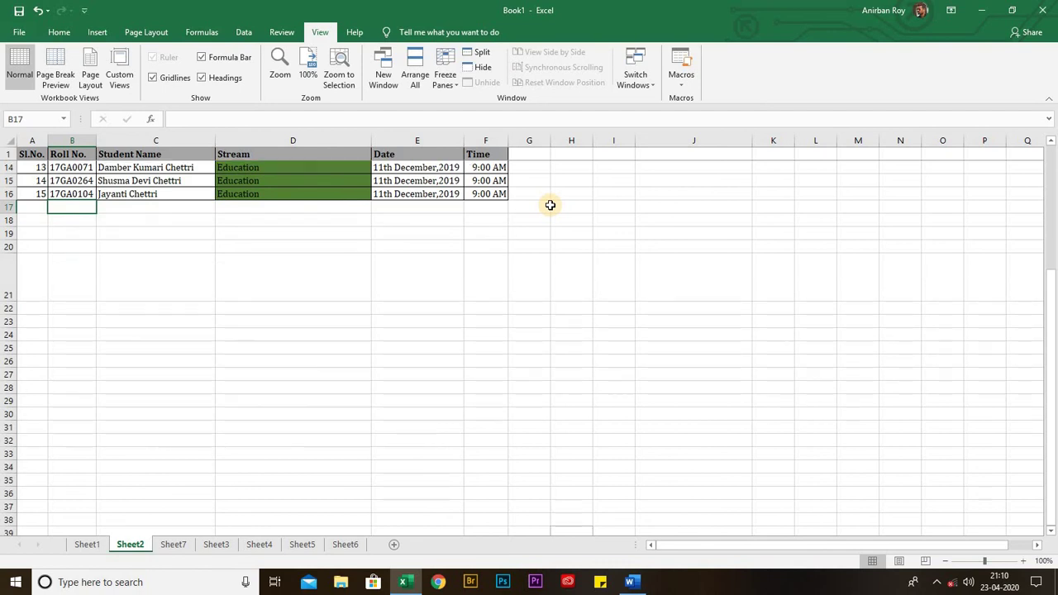
scroll(550, 205, up, 5)
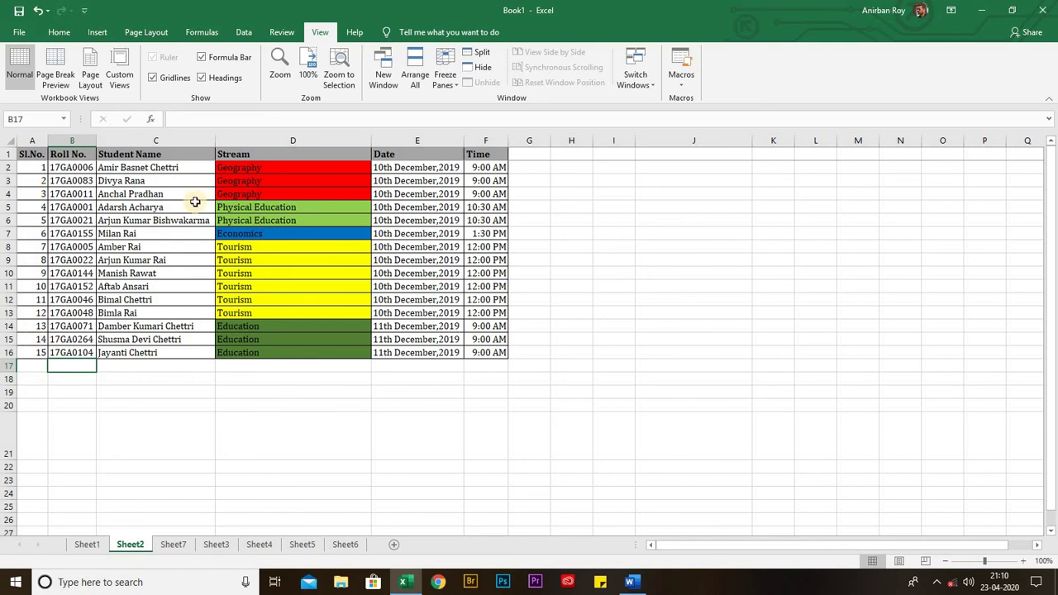
Step: Unfreeze the panes on Sheet2
click(445, 76)
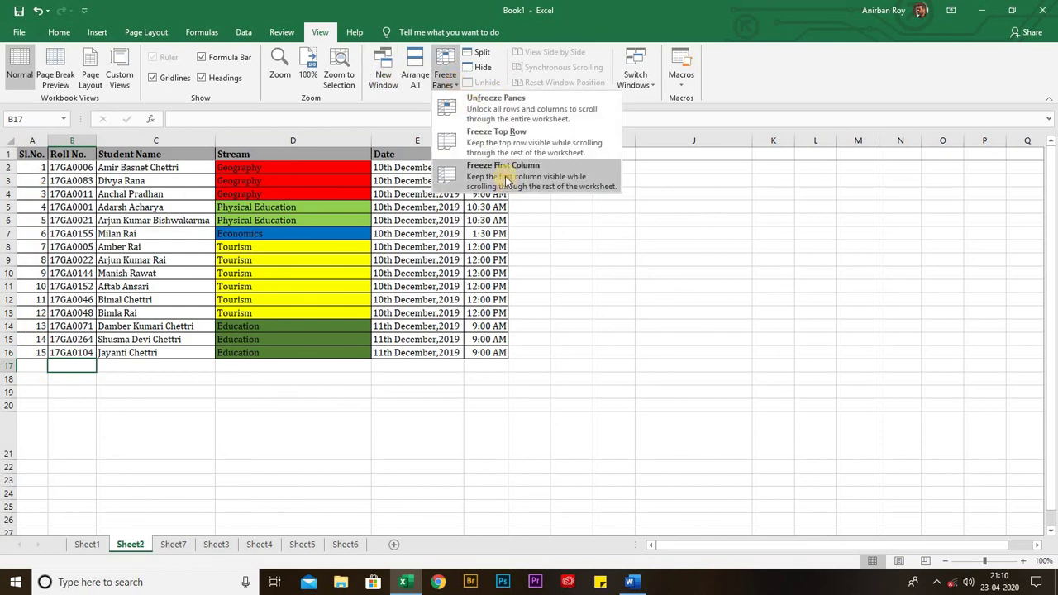
click(498, 105)
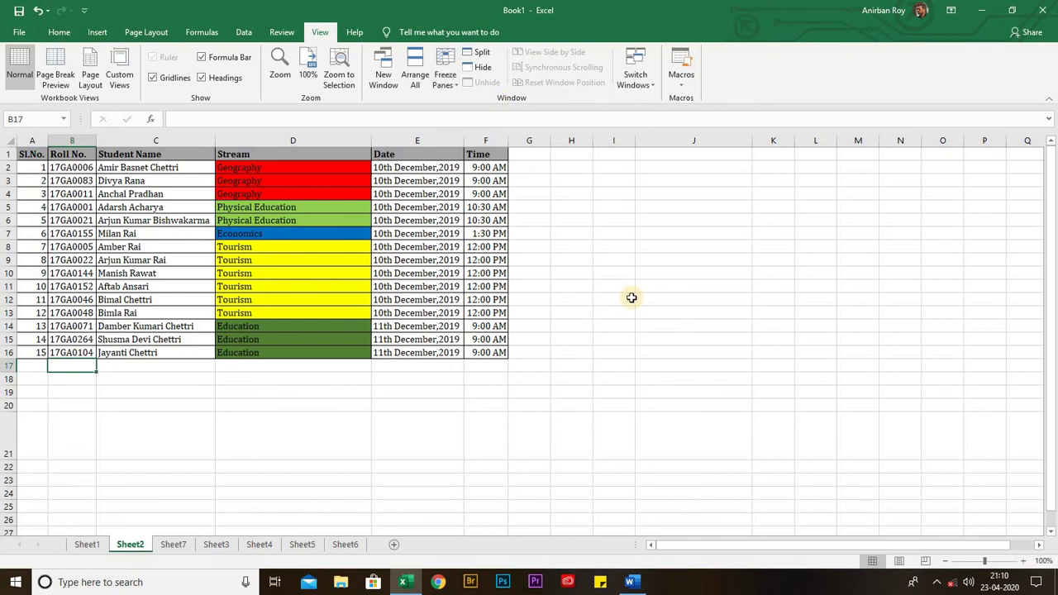